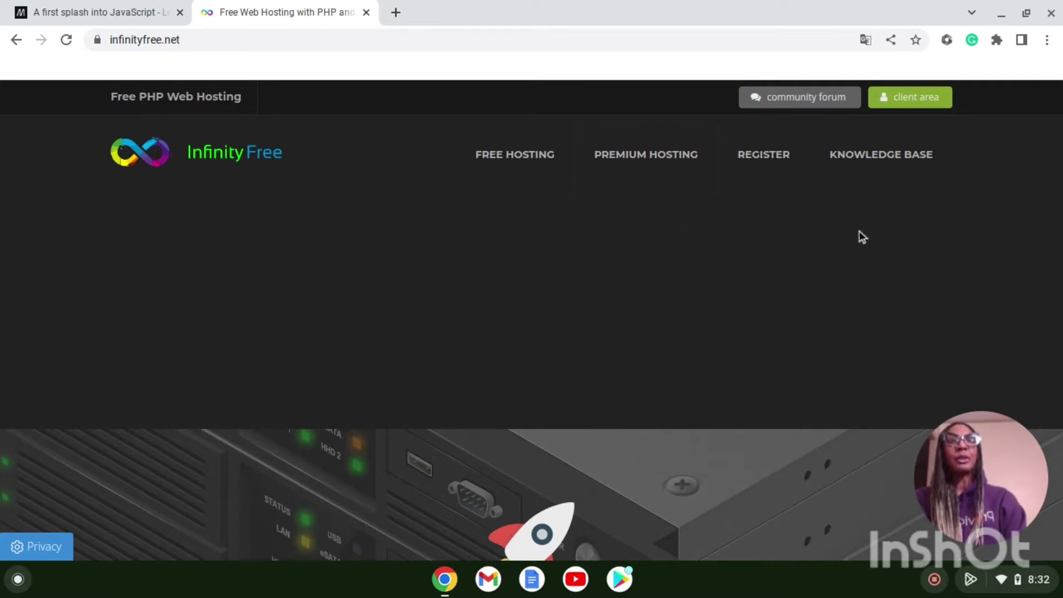
# Step: Go to the client area login page and start entering the account email address
pyautogui.click(912, 99)
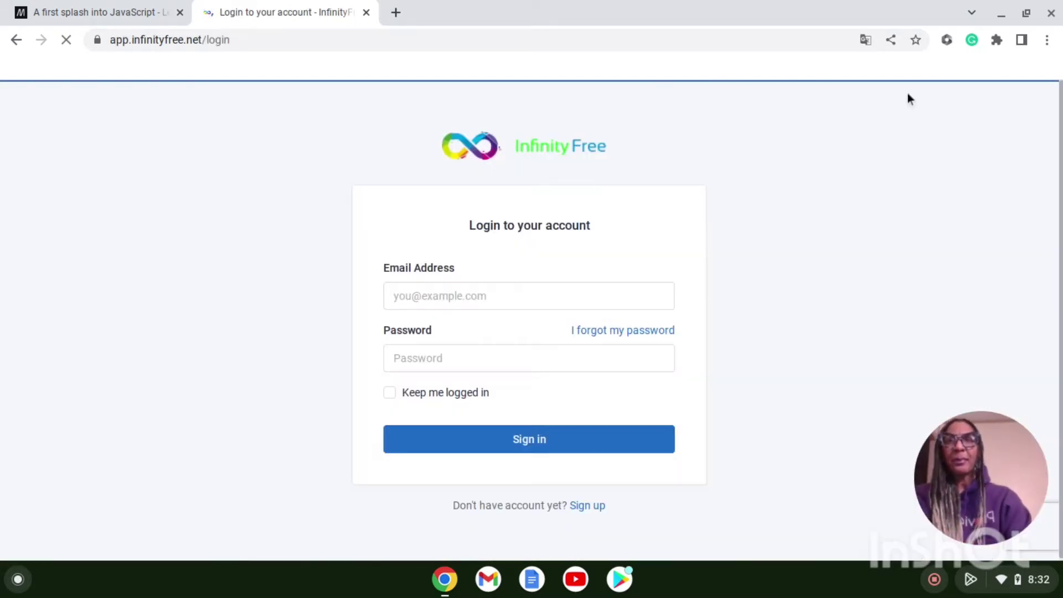
pyautogui.click(484, 294)
pyautogui.write('do')
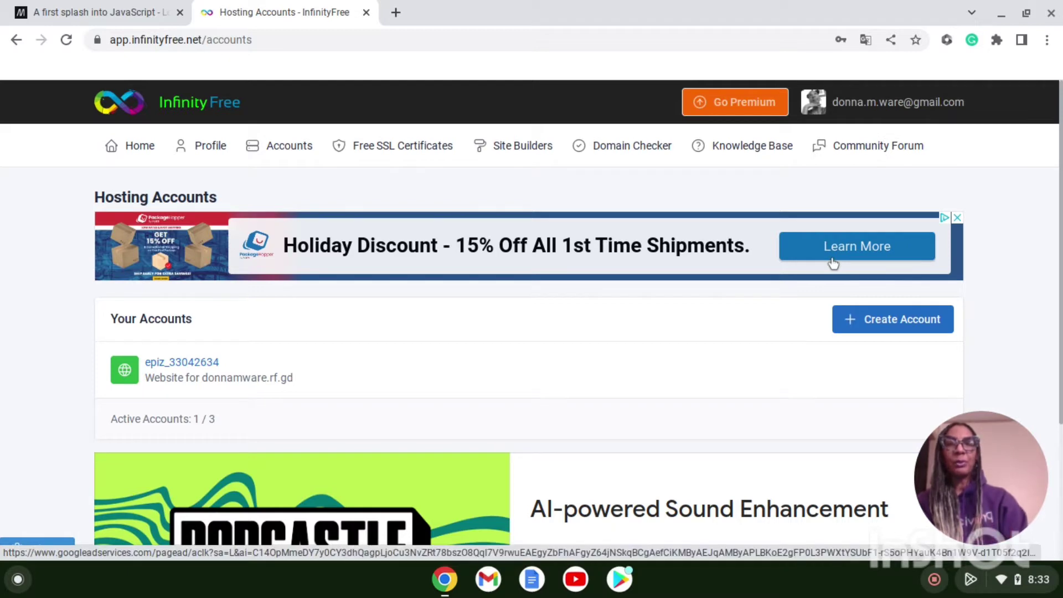
pyautogui.scroll(-3, 616, 381)
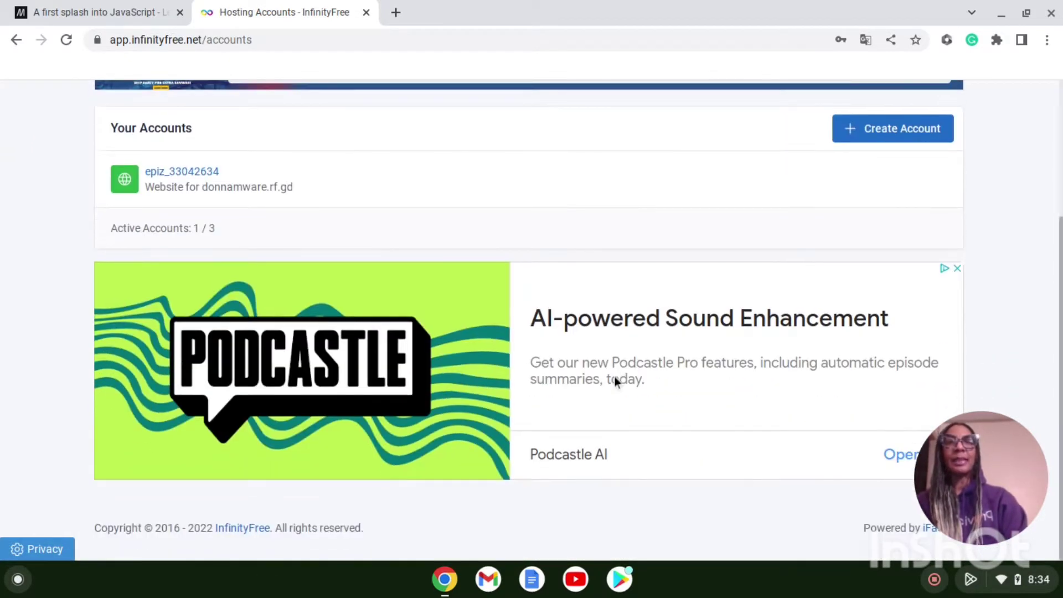
pyautogui.scroll(3, 615, 380)
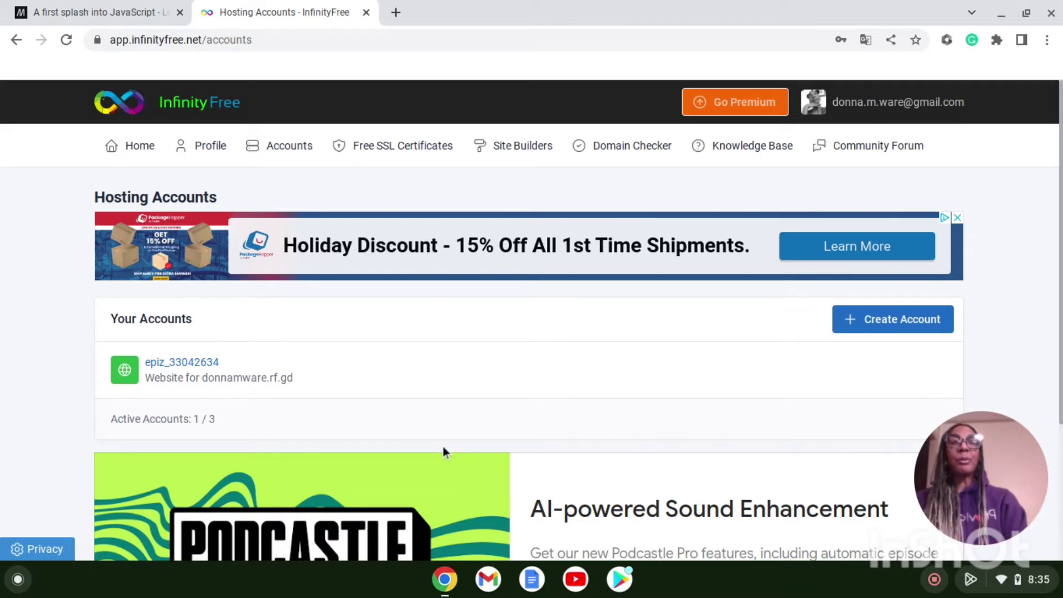
# Step: Start a new account, replace the draft subdomain thegreengarden with thetestsite, and check .42web.io availability
pyautogui.click(880, 327)
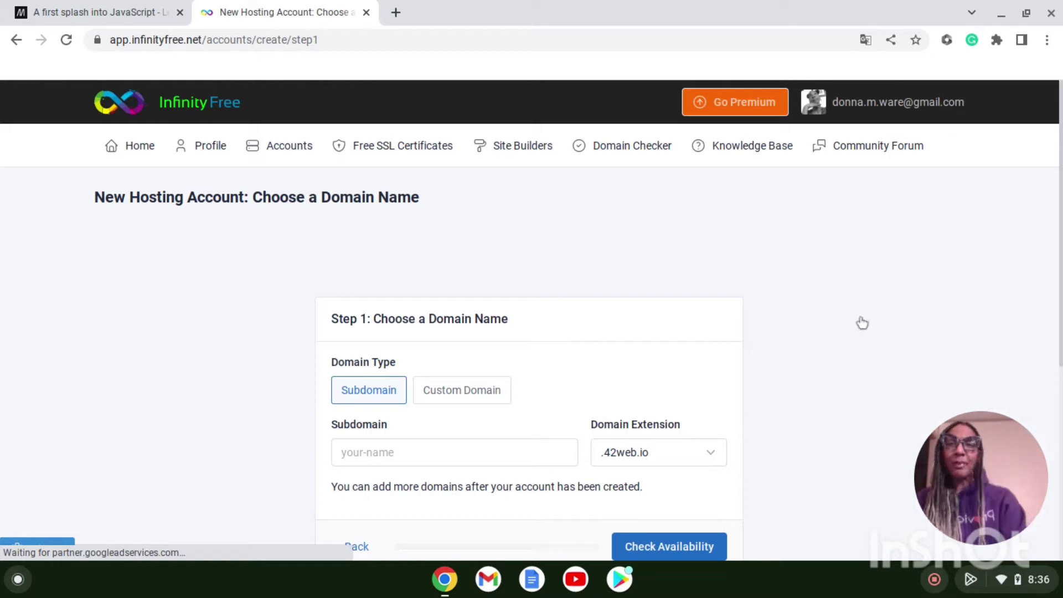
pyautogui.click(402, 452)
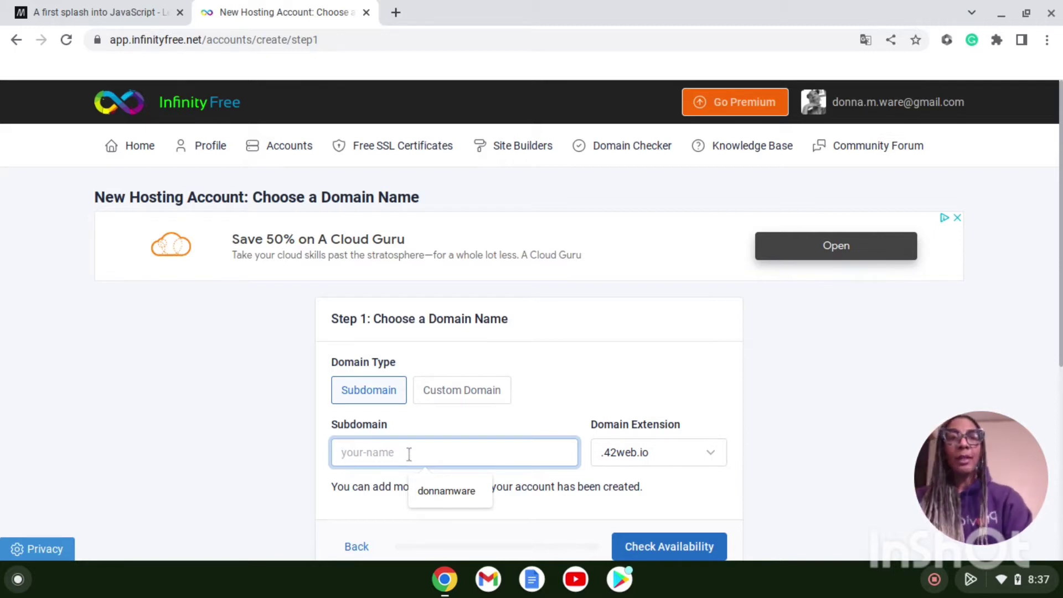
pyautogui.write('thg')
pyautogui.press('BackSpace')
pyautogui.write('egreengarden')
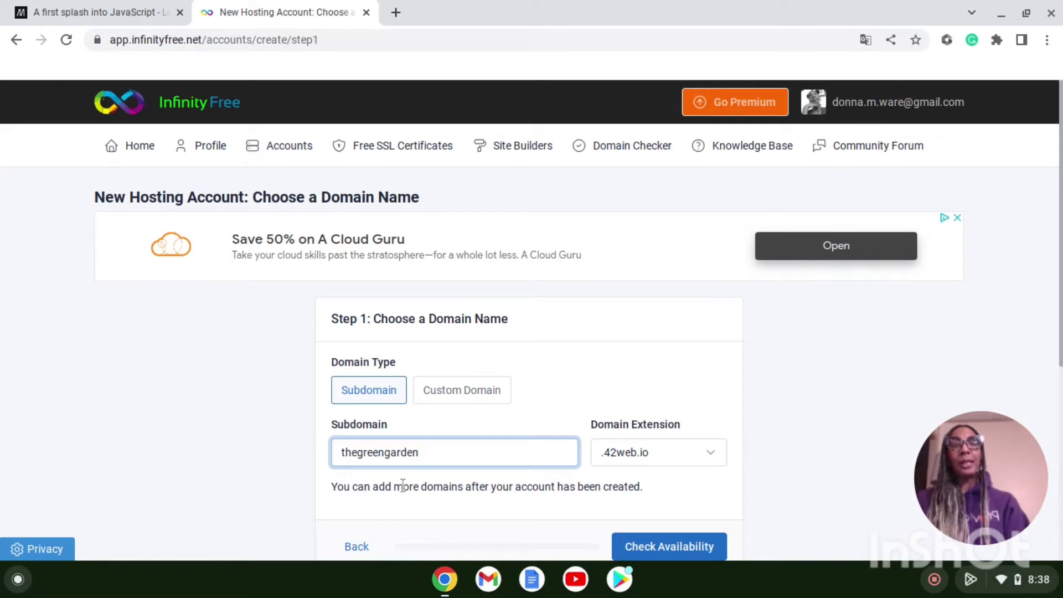
pyautogui.press('BackSpace')
pyautogui.press('BackSpace')
pyautogui.press('BackSpace')
pyautogui.press('BackSpace')
pyautogui.press('BackSpace')
pyautogui.press('BackSpace')
pyautogui.press('BackSpace')
pyautogui.press('BackSpace')
pyautogui.press('BackSpace')
pyautogui.press('BackSpace')
pyautogui.press('BackSpace')
pyautogui.press('BackSpace')
pyautogui.press('BackSpace')
pyautogui.press('BackSpace')
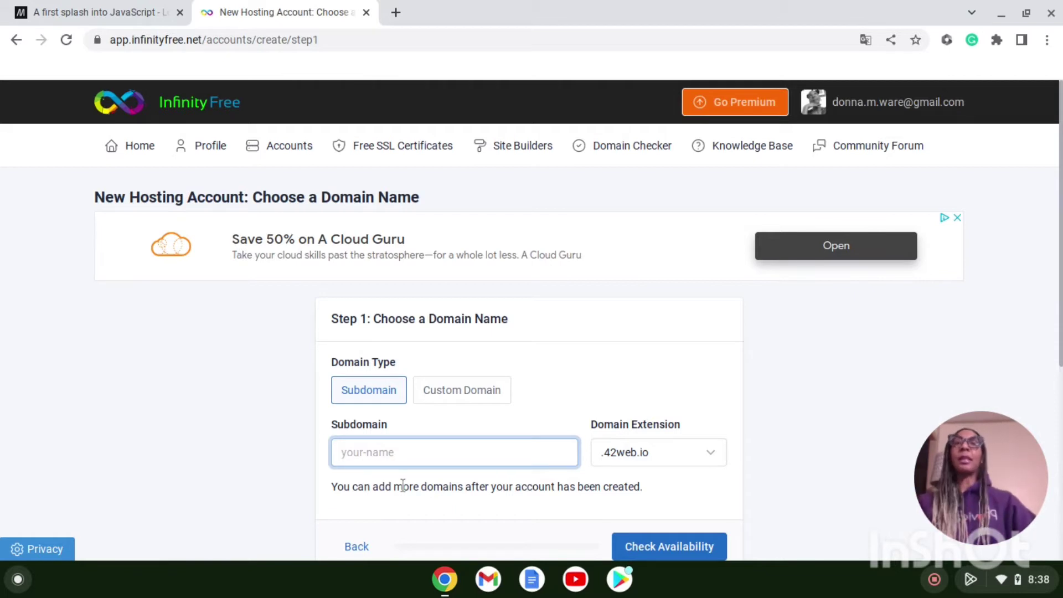
pyautogui.write('thetestsig')
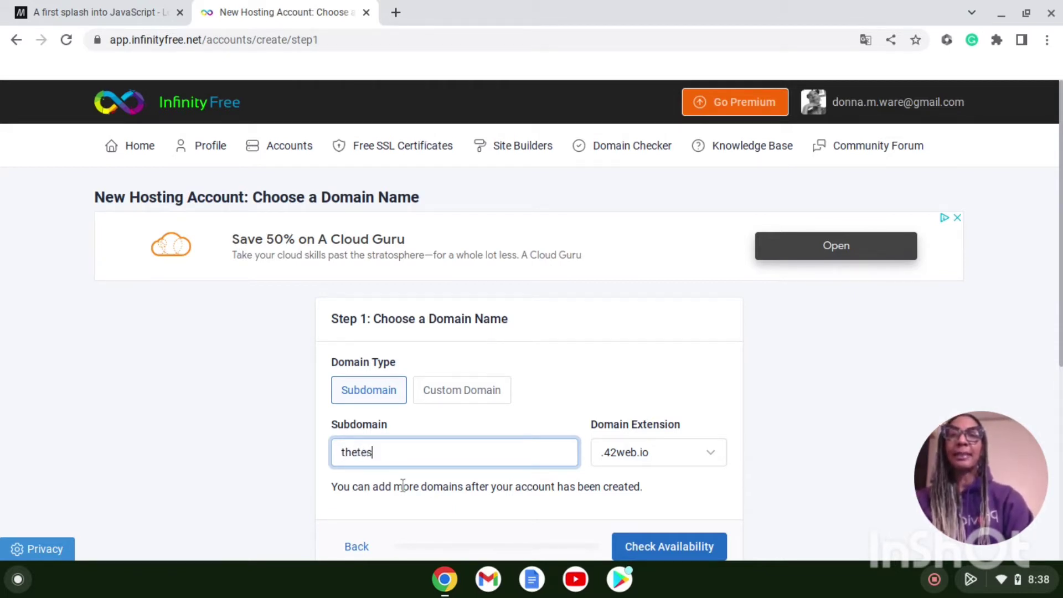
pyautogui.press('BackSpace')
pyautogui.press('BackSpace')
pyautogui.write('ite')
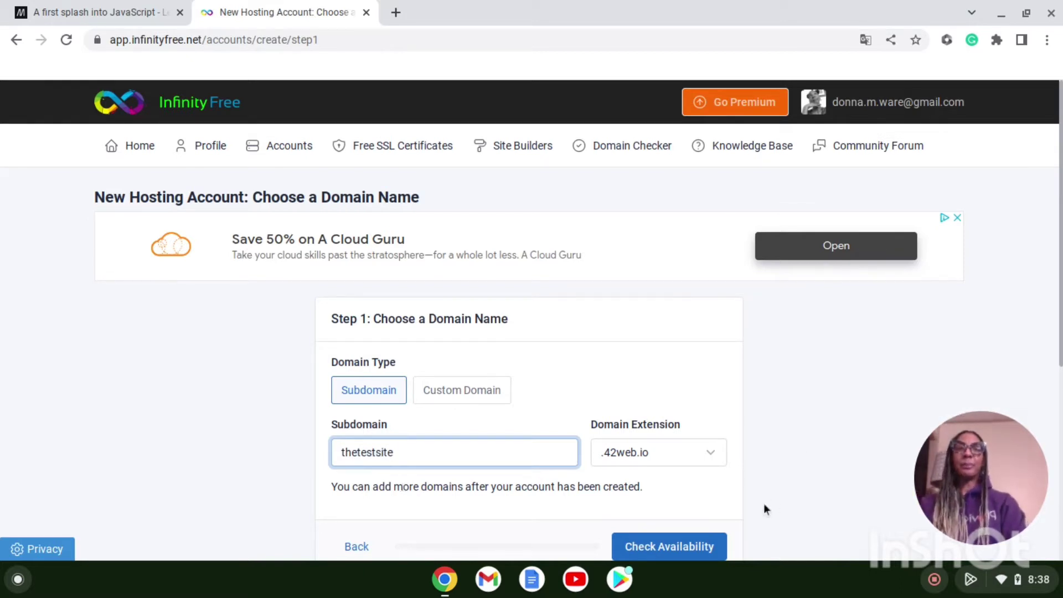
pyautogui.click(711, 552)
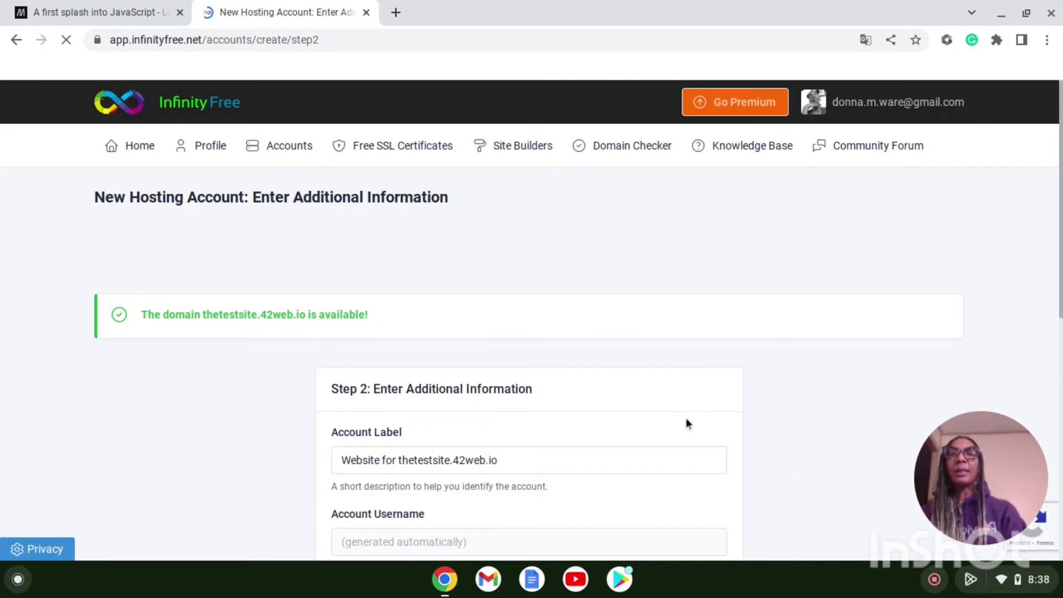
# Step: Submit the Step 2 form with the default label and auto-generated password
pyautogui.scroll(-1, 785, 415)
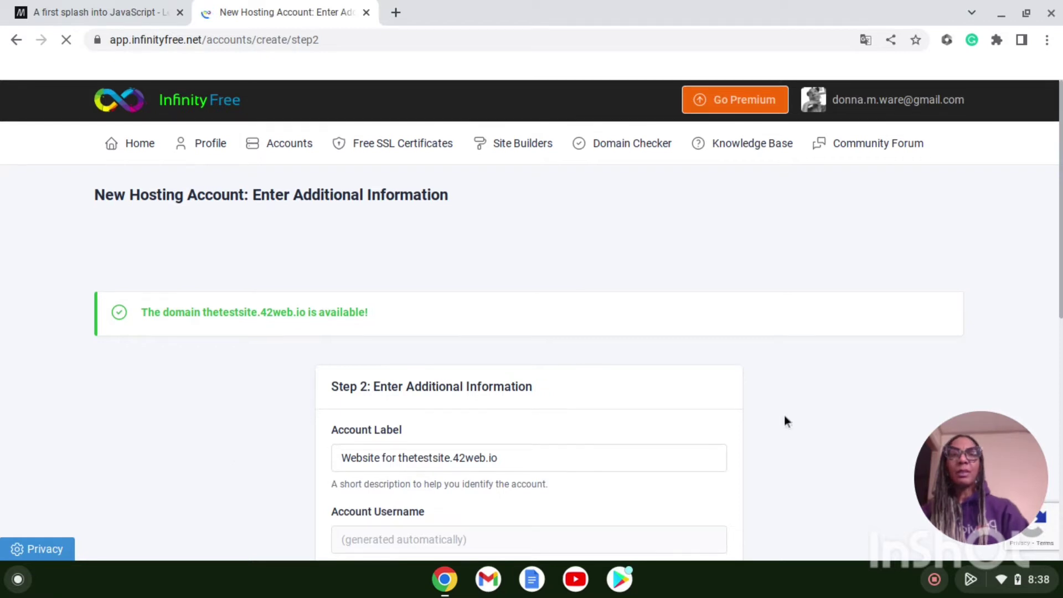
pyautogui.scroll(-4, 784, 421)
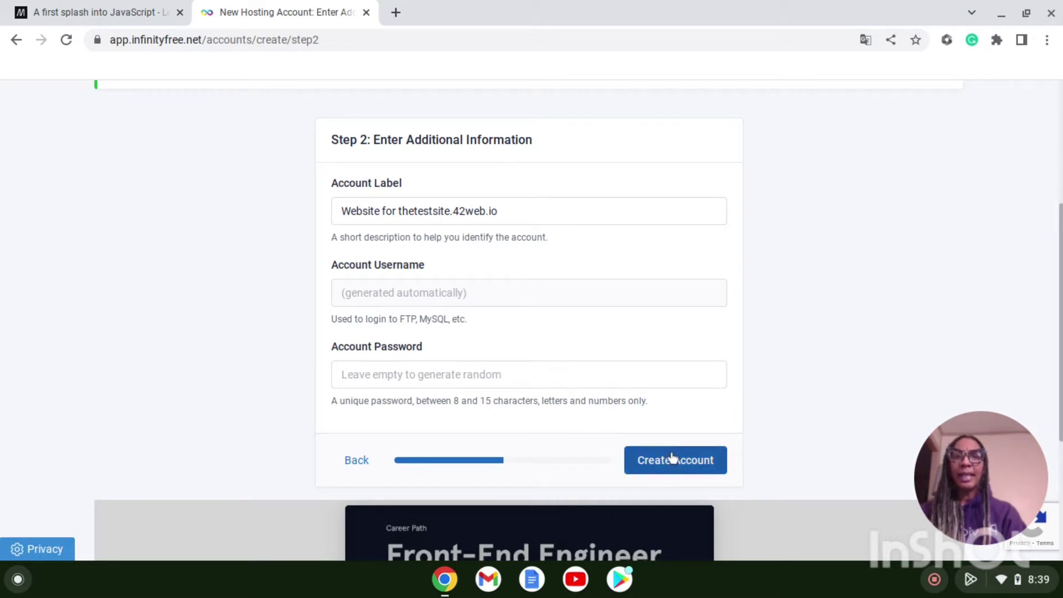
pyautogui.click(673, 468)
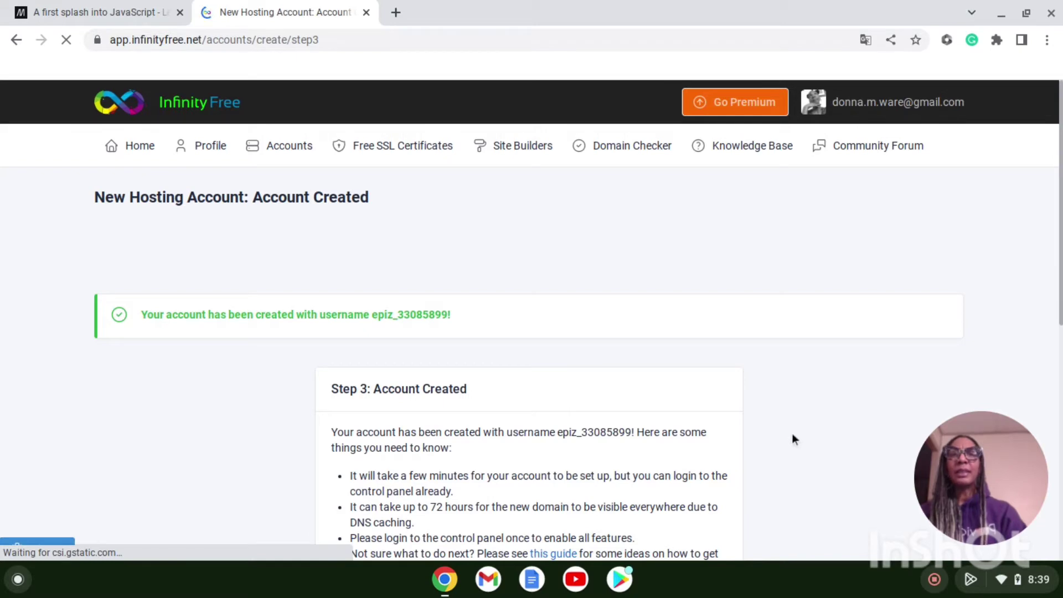
pyautogui.scroll(-4, 793, 439)
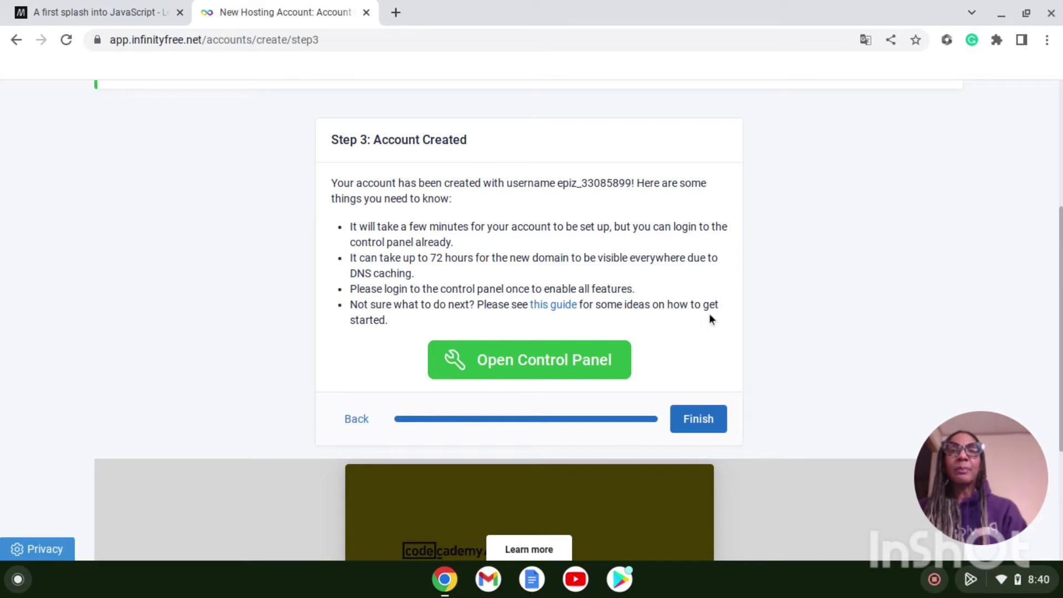
# Step: Finish setup and scroll the account page to Control Panel and Account Details
pyautogui.click(703, 414)
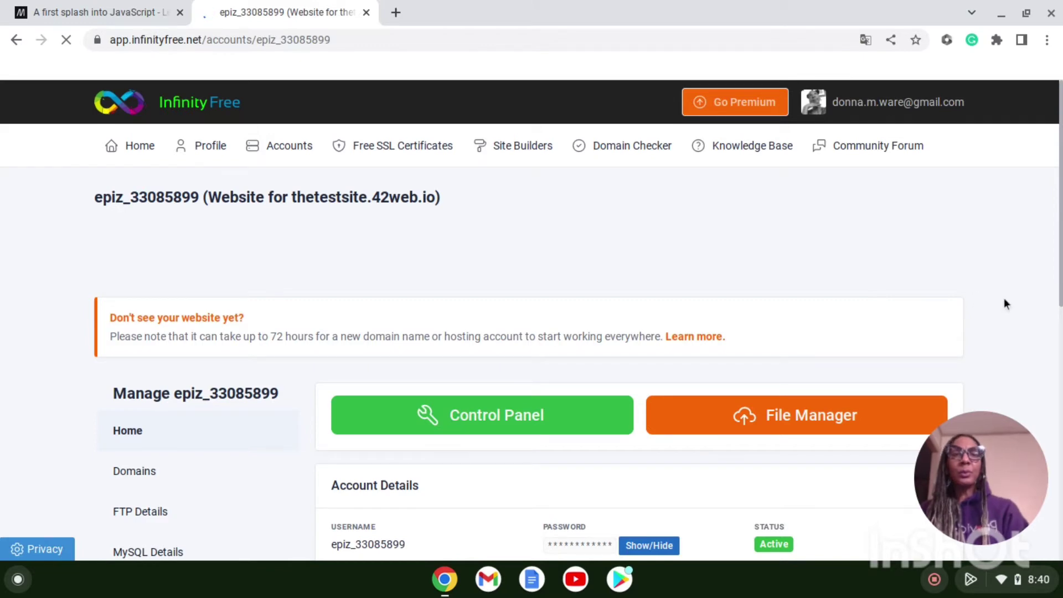
pyautogui.scroll(-1, 1005, 299)
pyautogui.scroll(-5, 1004, 303)
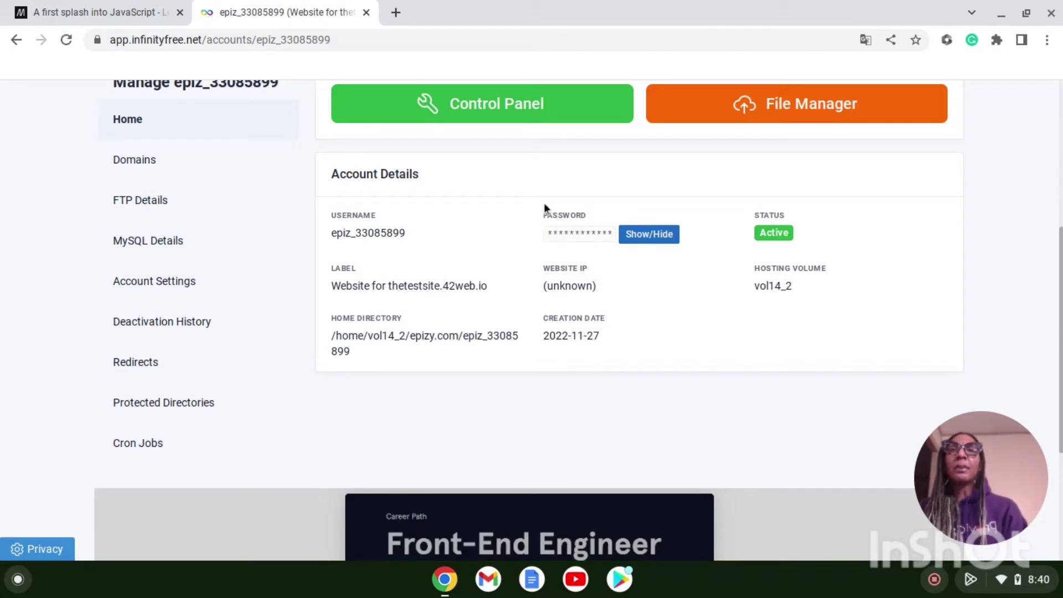
# Step: Launch the Control Panel and approve the Important Notice about service emails
pyautogui.click(465, 105)
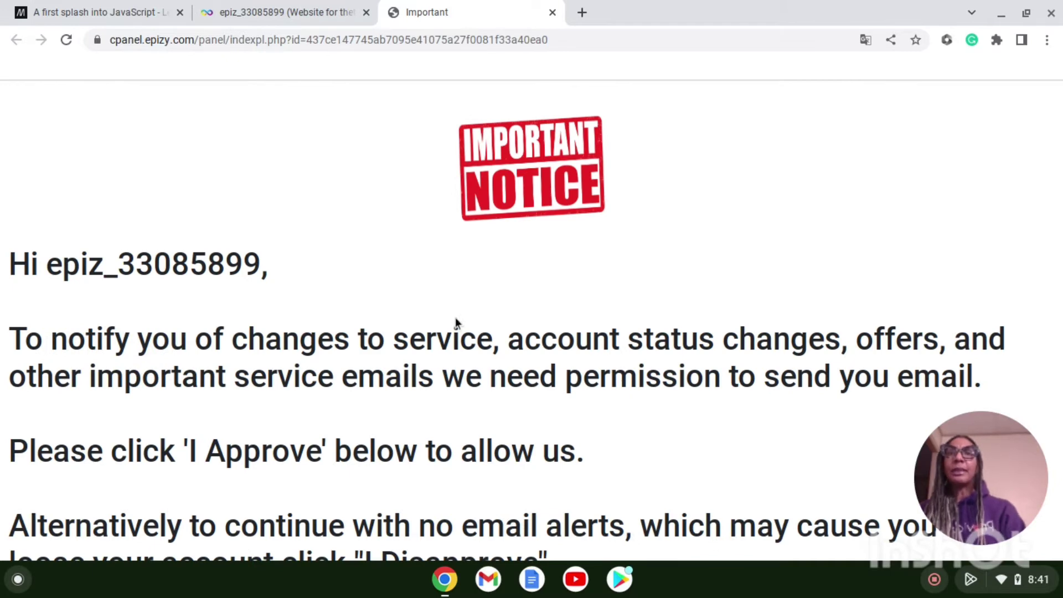
pyautogui.scroll(-3, 465, 324)
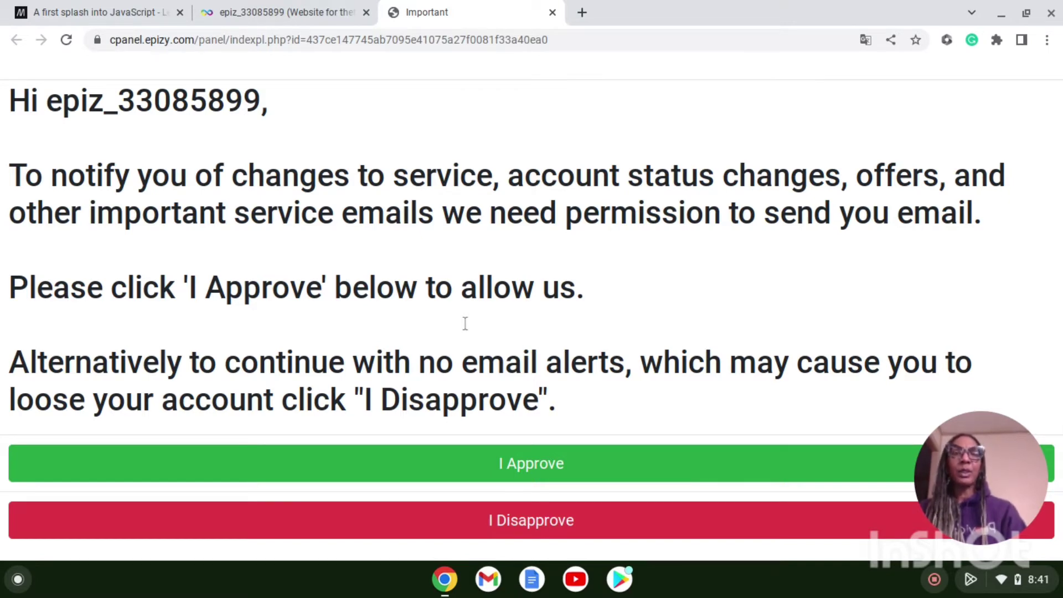
pyautogui.click(512, 466)
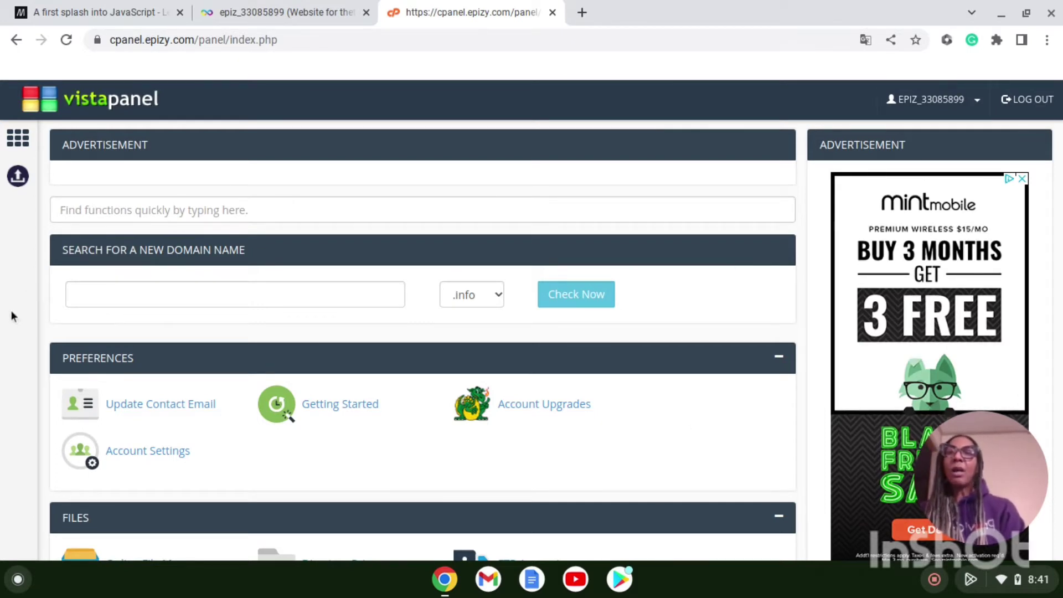
# Step: Scroll the VistaPanel dashboard down to Softaculous Apps Installer under Software
pyautogui.scroll(-1, 12, 317)
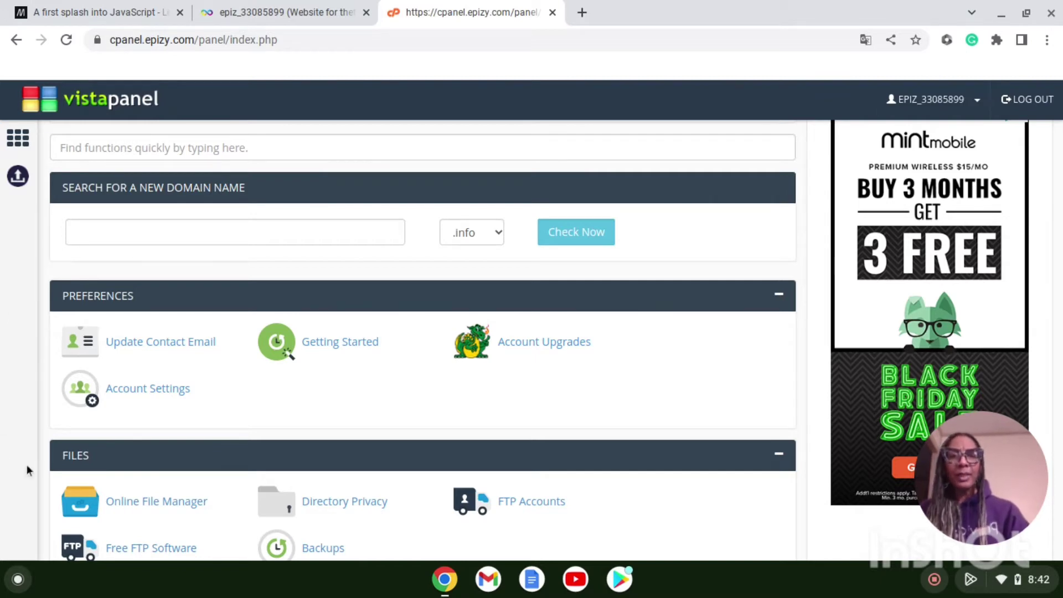
pyautogui.scroll(-4, 26, 470)
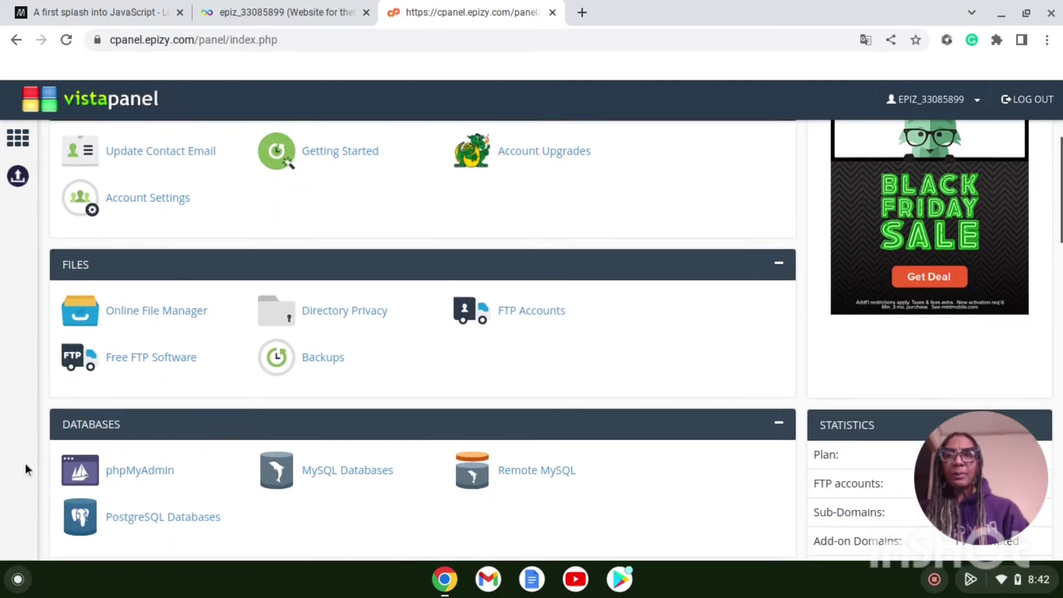
pyautogui.scroll(-2, 25, 470)
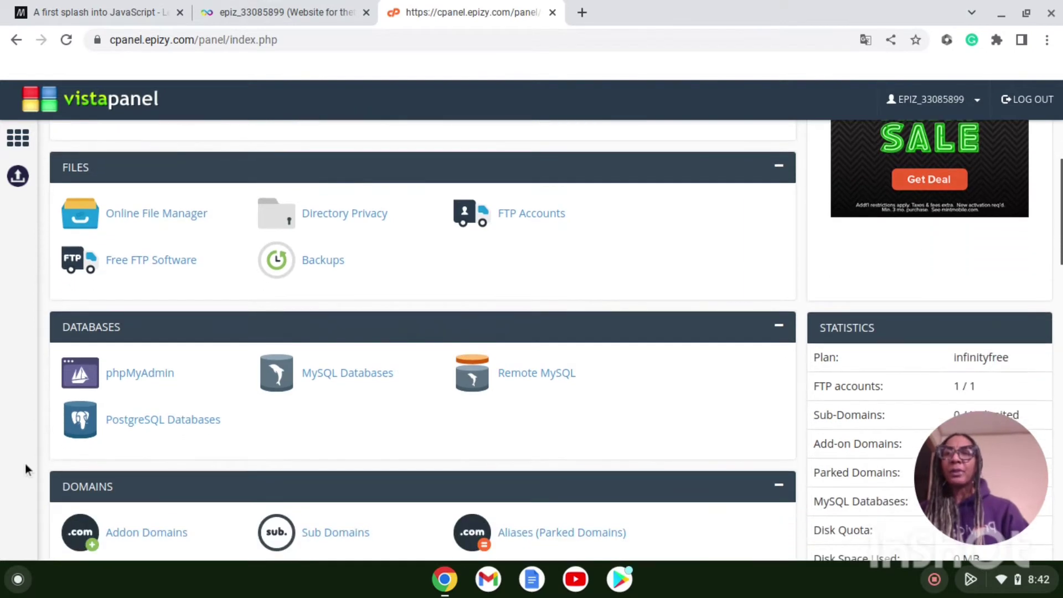
pyautogui.scroll(-7, 25, 469)
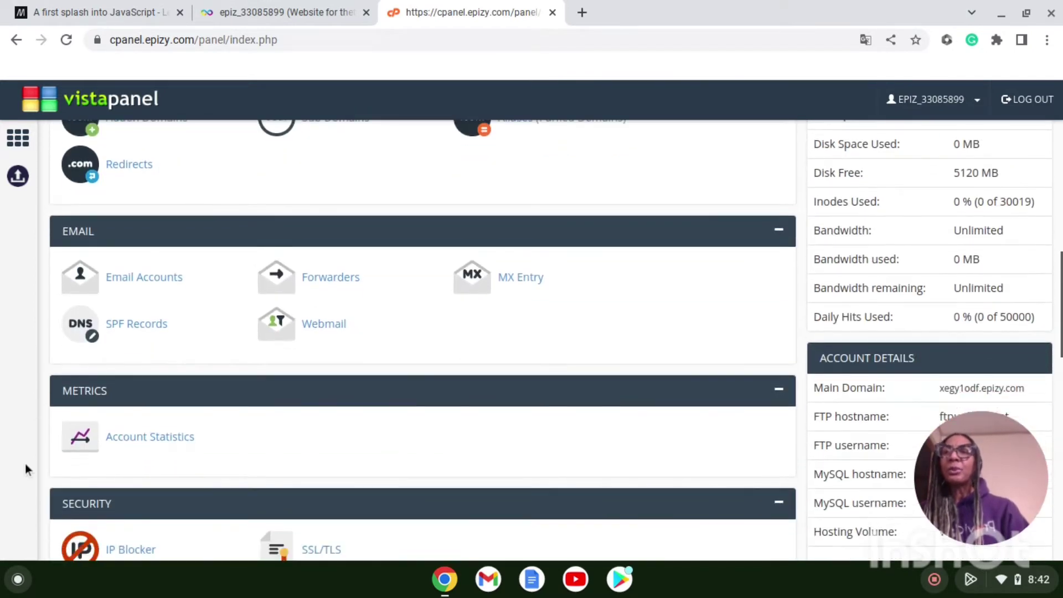
pyautogui.scroll(-6, 25, 464)
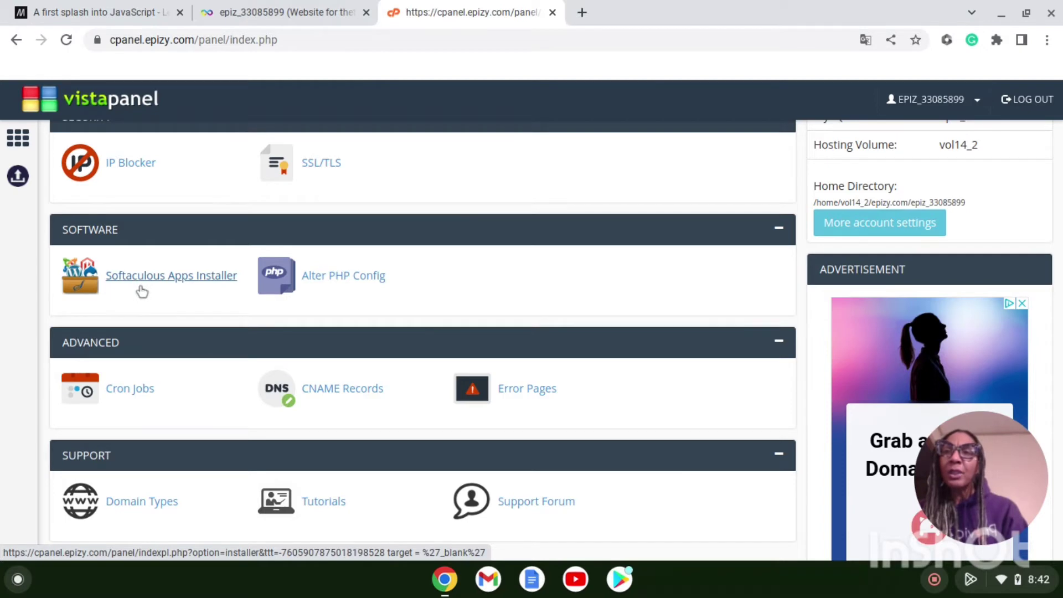
# Step: Enter Softaculous, browse the script catalogue, and launch the WordPress installer from Top Scripts
pyautogui.click(199, 279)
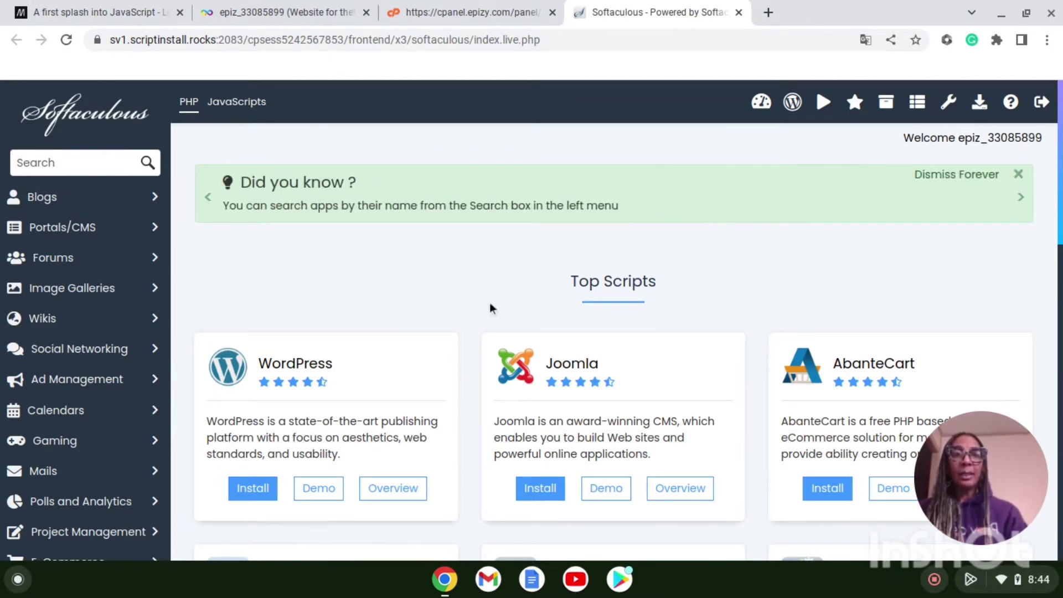
pyautogui.scroll(-5, 489, 303)
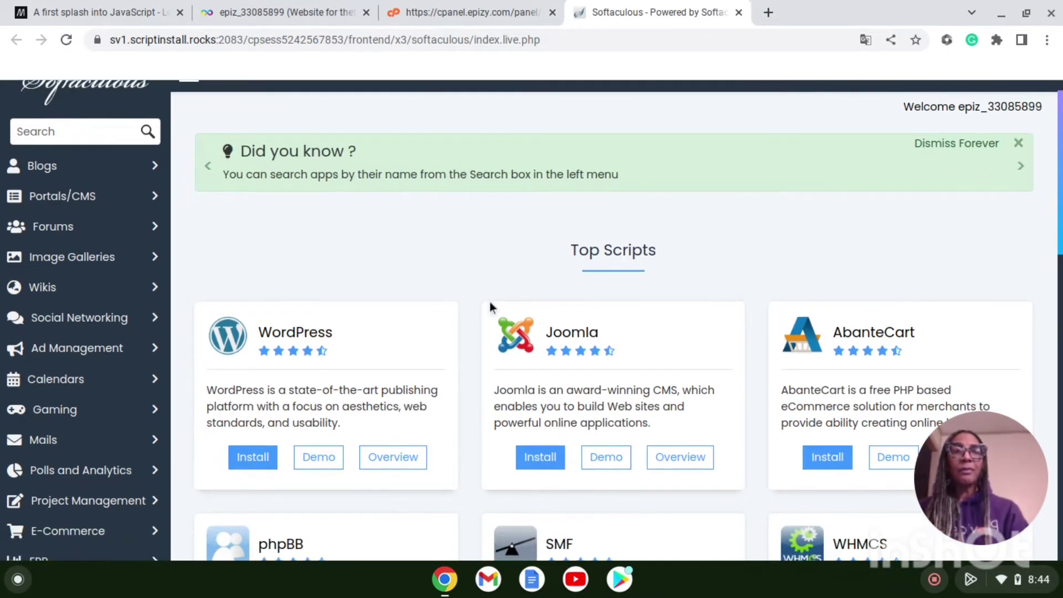
pyautogui.scroll(-1, 490, 304)
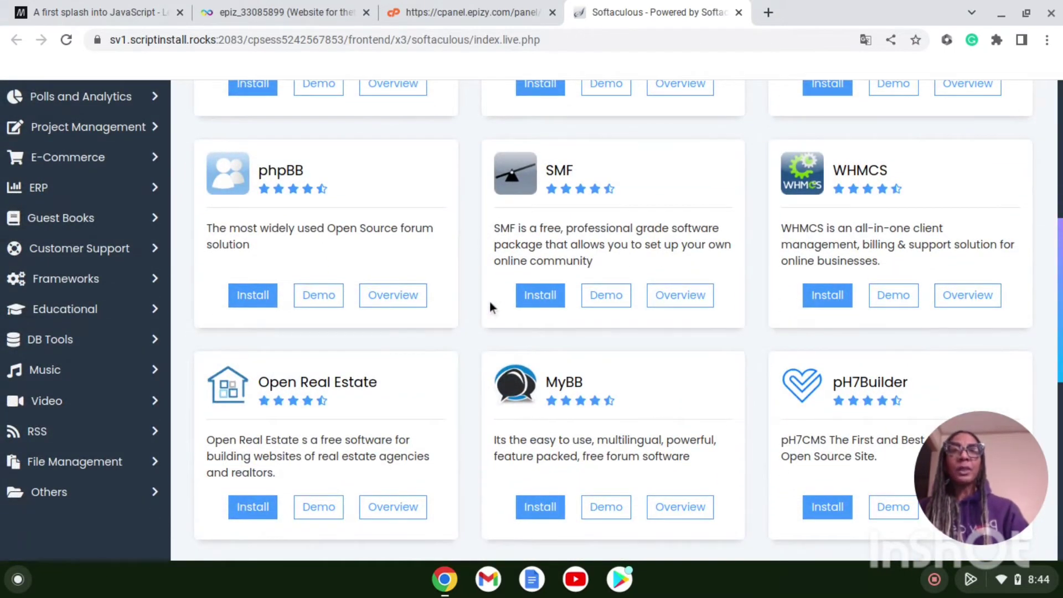
pyautogui.scroll(-2, 490, 301)
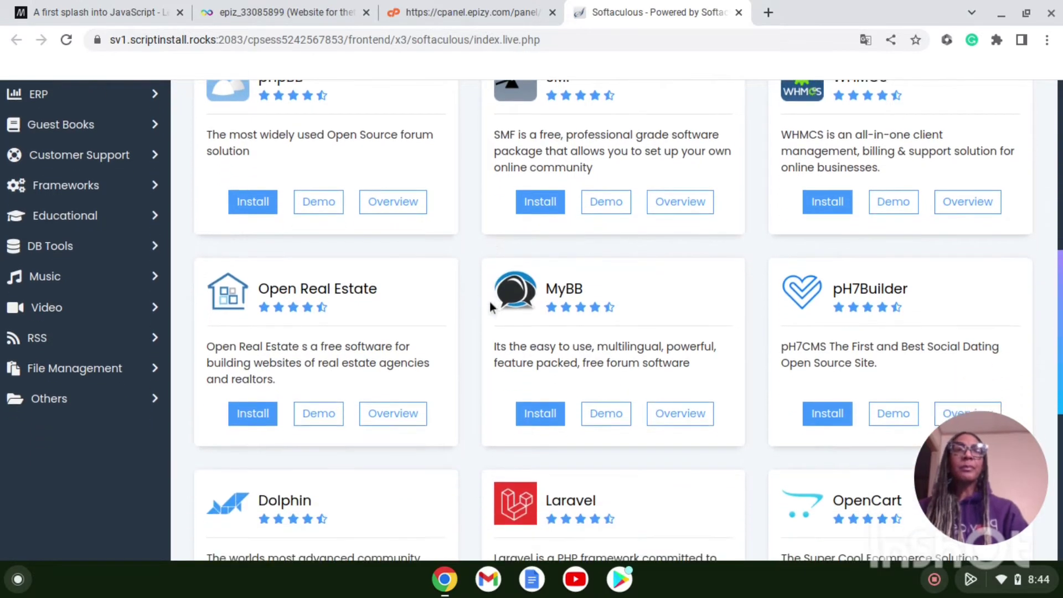
pyautogui.scroll(-2, 489, 301)
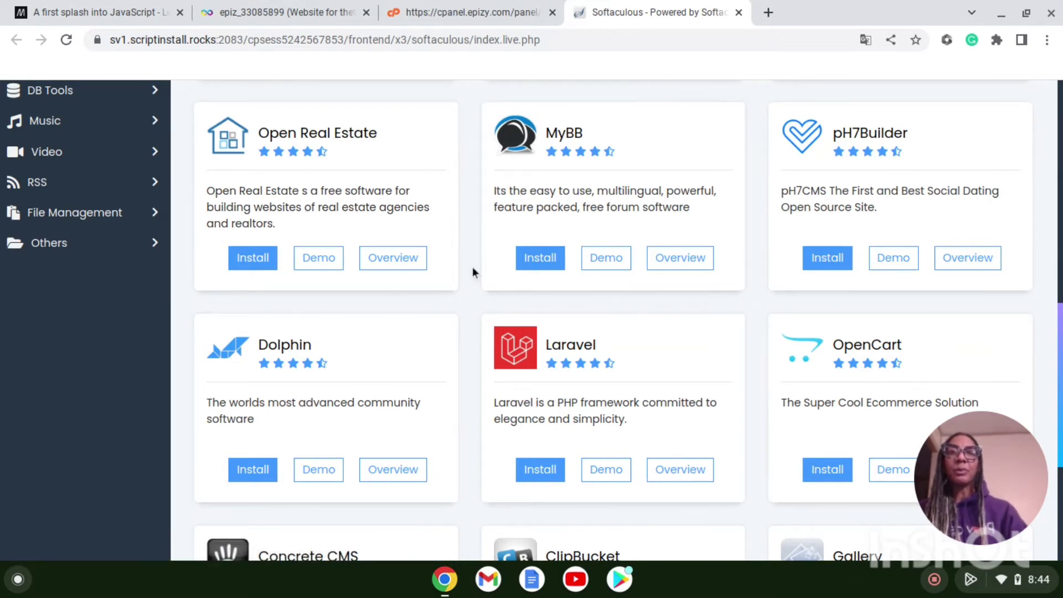
pyautogui.scroll(4, 472, 271)
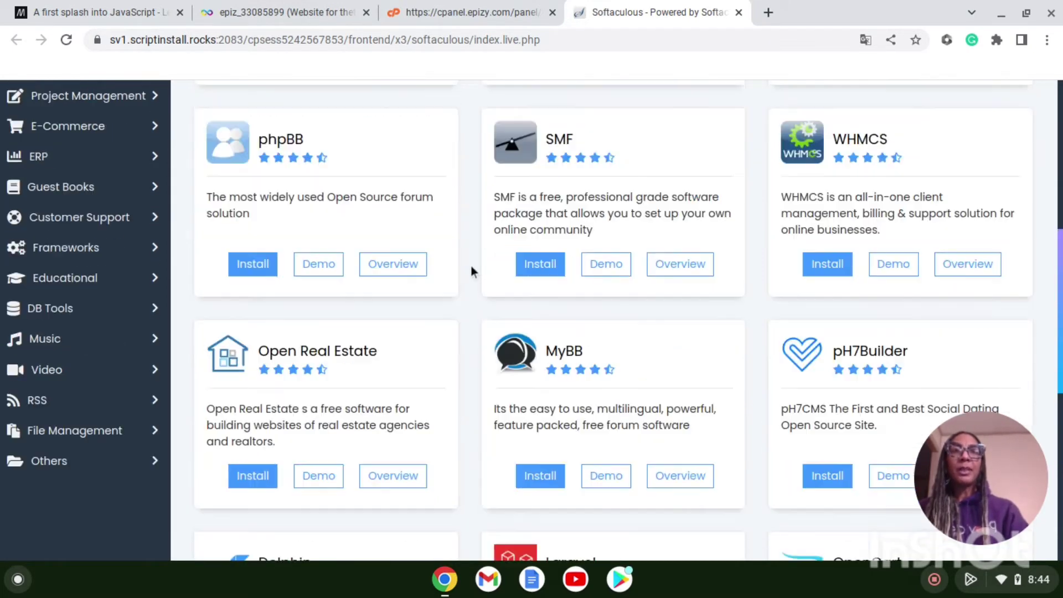
pyautogui.scroll(8, 471, 266)
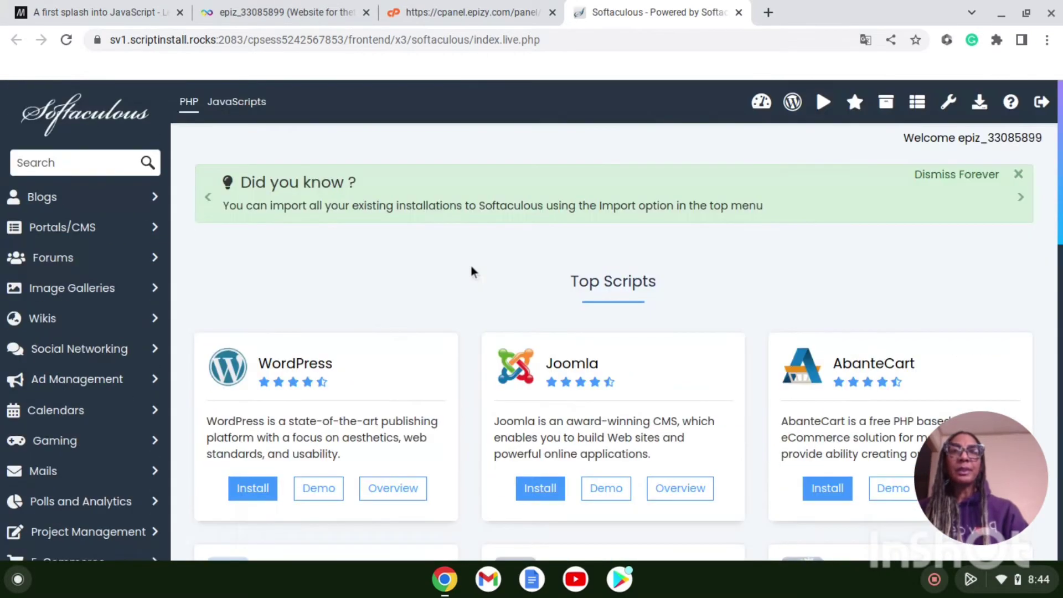
pyautogui.scroll(-2, 472, 271)
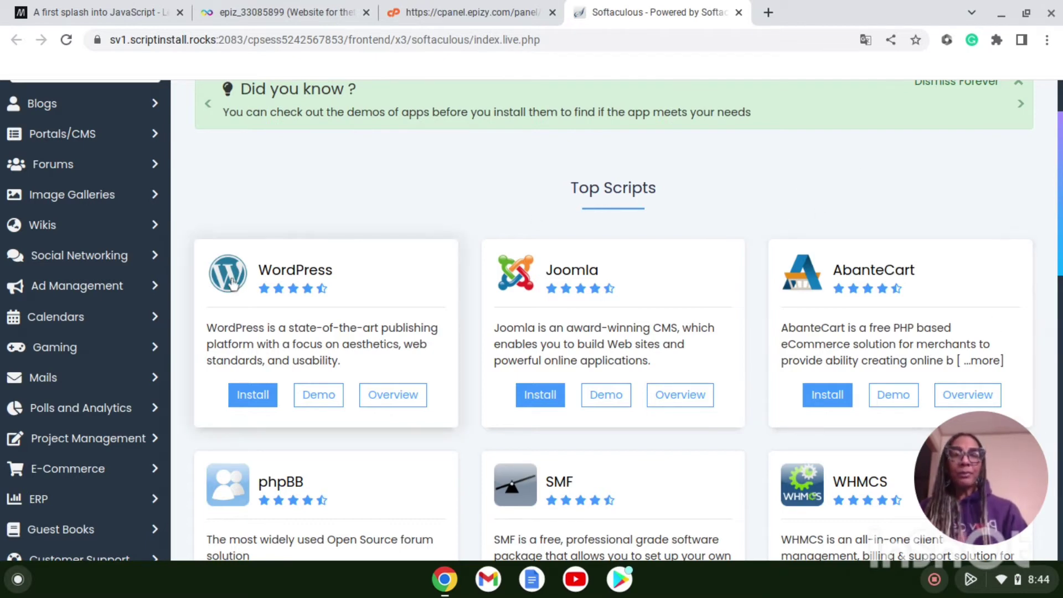
pyautogui.click(254, 397)
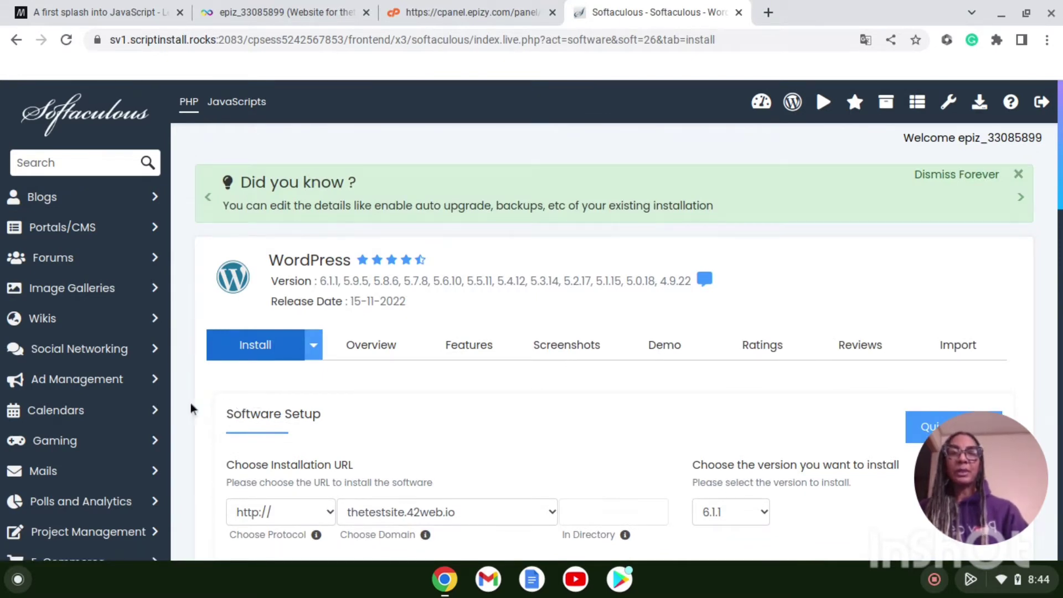
# Step: Toggle to Quick Install and back to Custom Install, then scroll to Site Settings
pyautogui.scroll(-3, 191, 405)
pyautogui.scroll(-2, 191, 403)
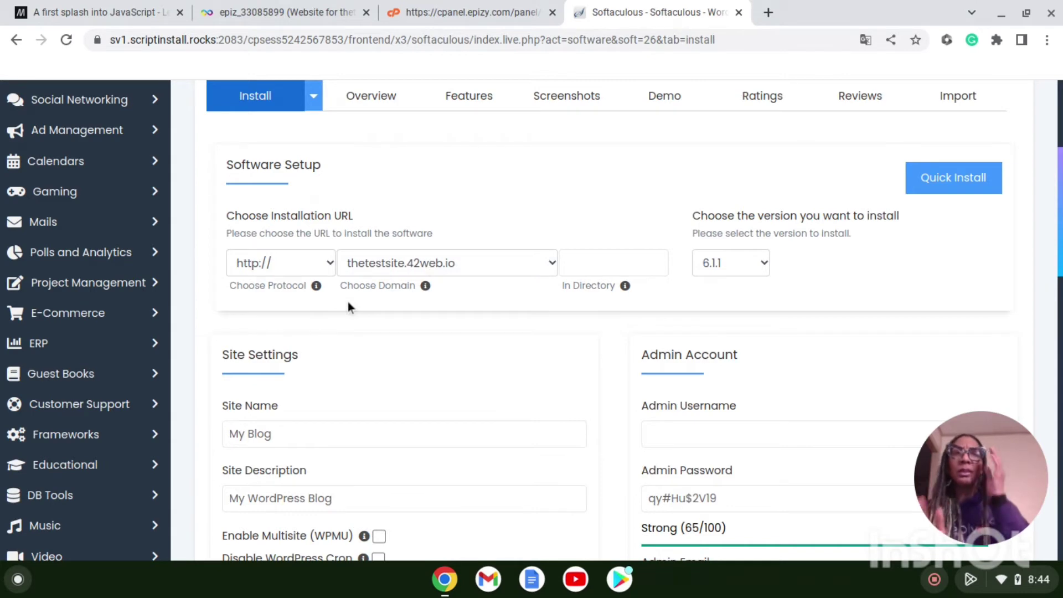
pyautogui.click(951, 176)
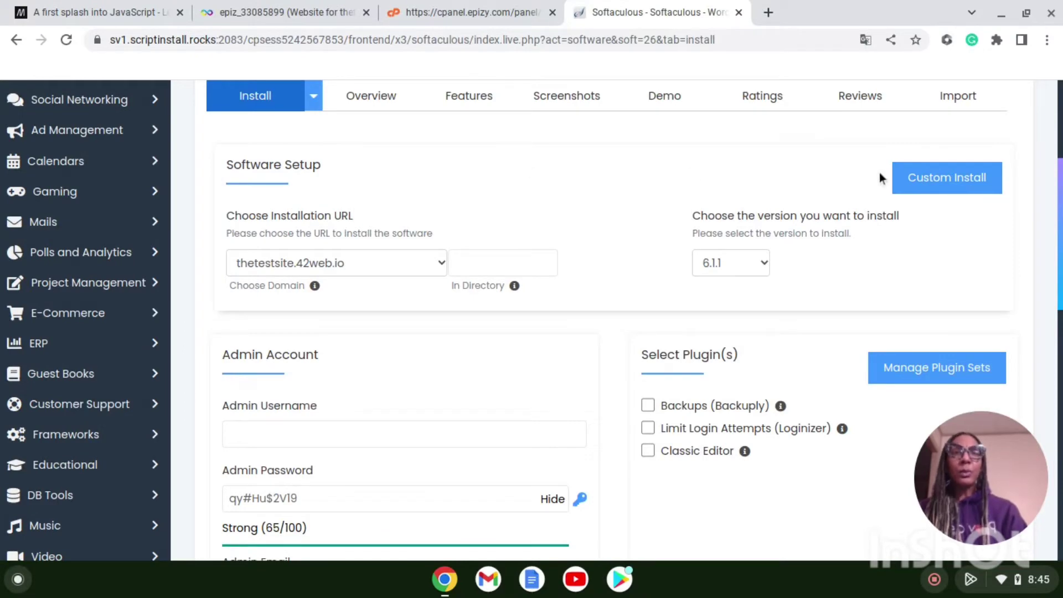
pyautogui.click(951, 183)
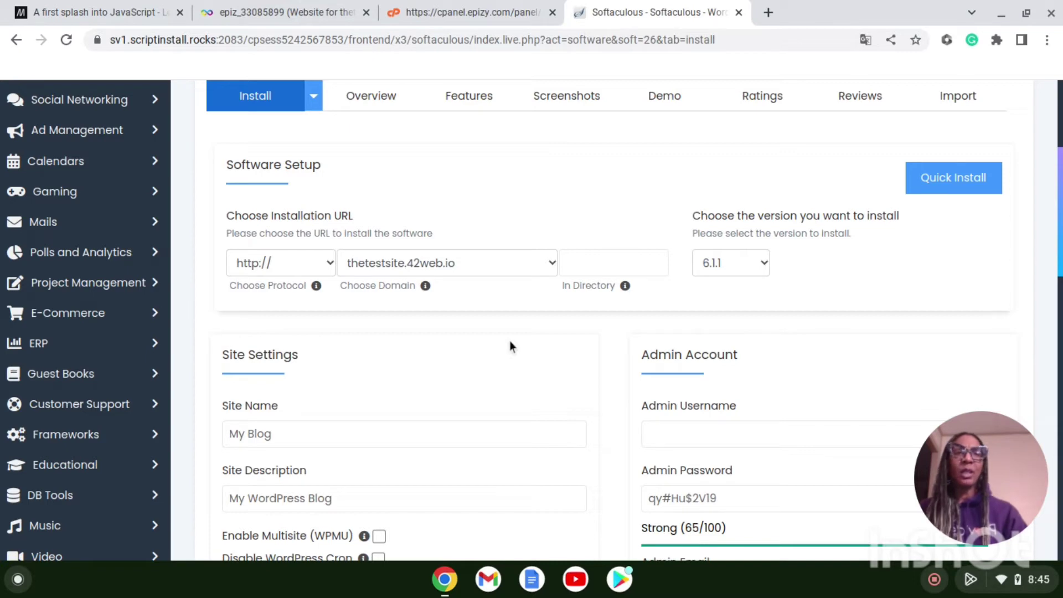
pyautogui.scroll(-3, 510, 344)
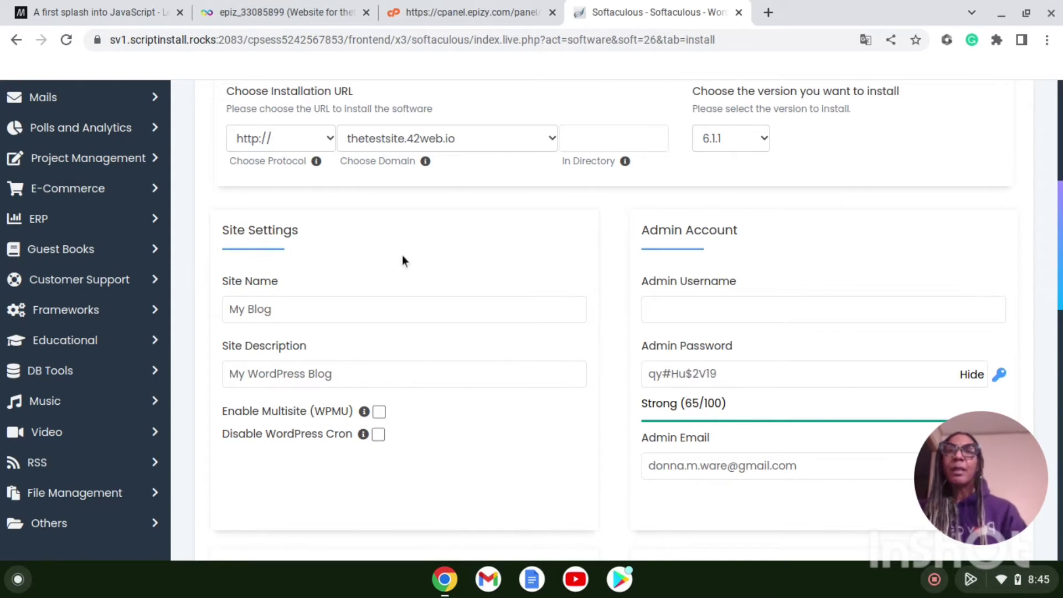
pyautogui.click(420, 365)
# Step: Replace the default site name My Blog with the owner's website service name
pyautogui.click(442, 411)
pyautogui.click(287, 314)
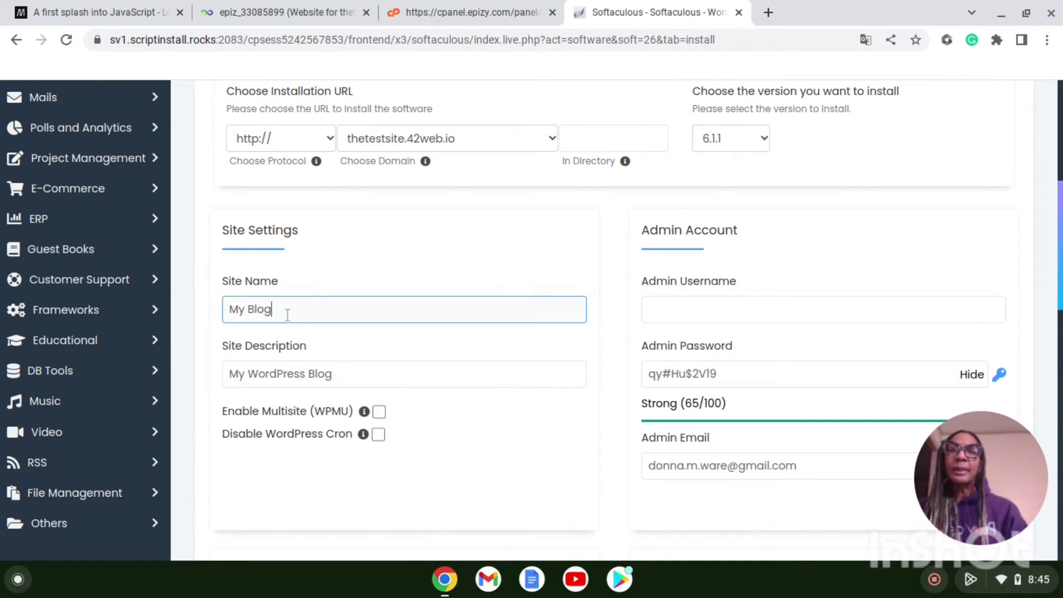
pyautogui.press('BackSpace')
pyautogui.press('BackSpace')
pyautogui.press('BackSpace')
pyautogui.press('BackSpace')
pyautogui.press('BackSpace')
pyautogui.press('BackSpace')
pyautogui.press('BackSpace')
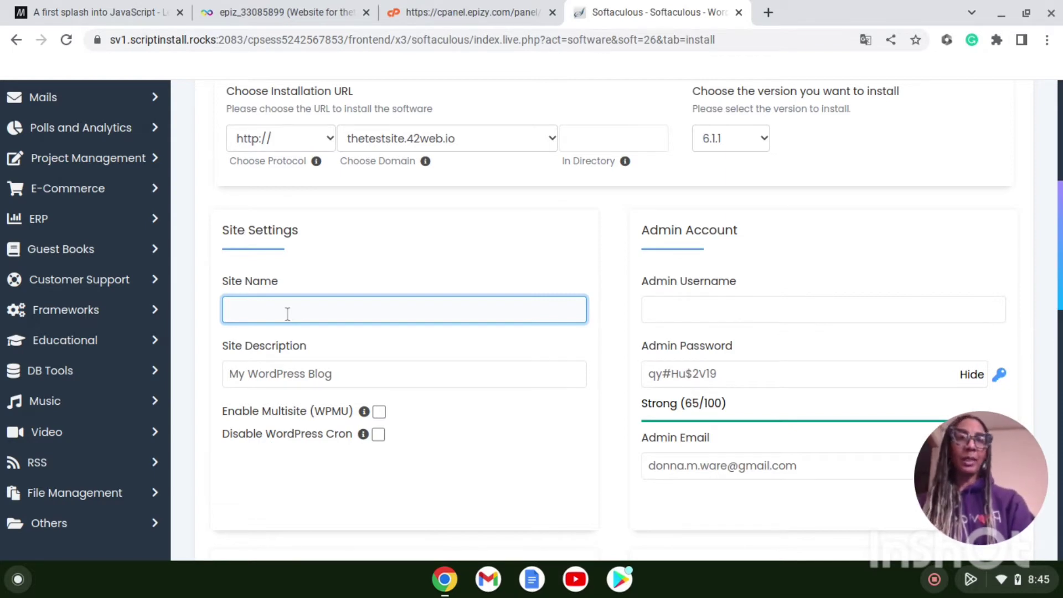
pyautogui.write('D')
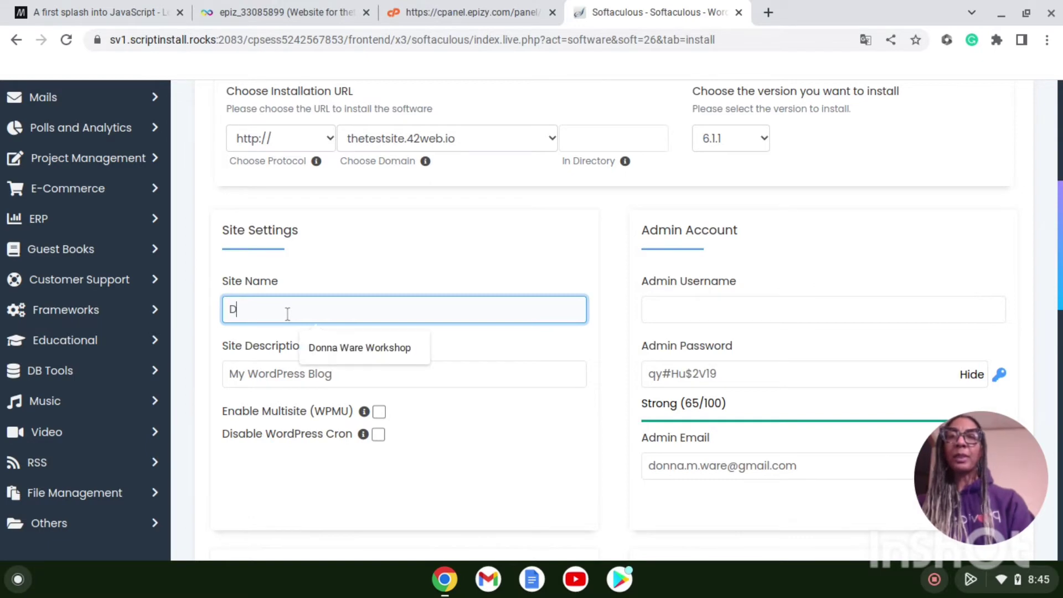
pyautogui.write('onna')
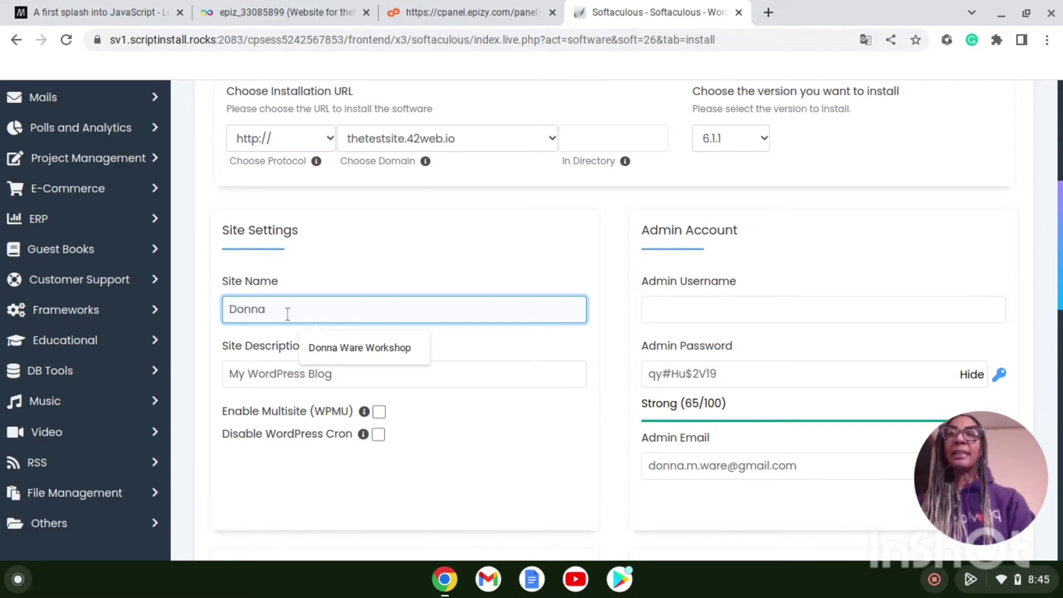
pyautogui.write("'s Website Service")
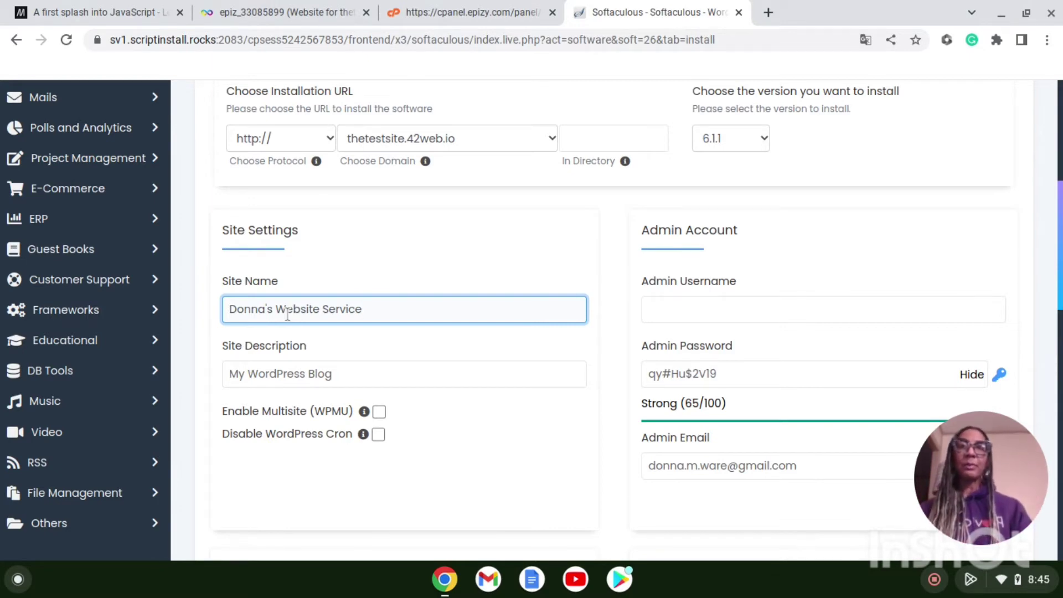
# Step: Change the site description from My WordPress Blog to 'How to Set Up a Free Website'
pyautogui.click(317, 377)
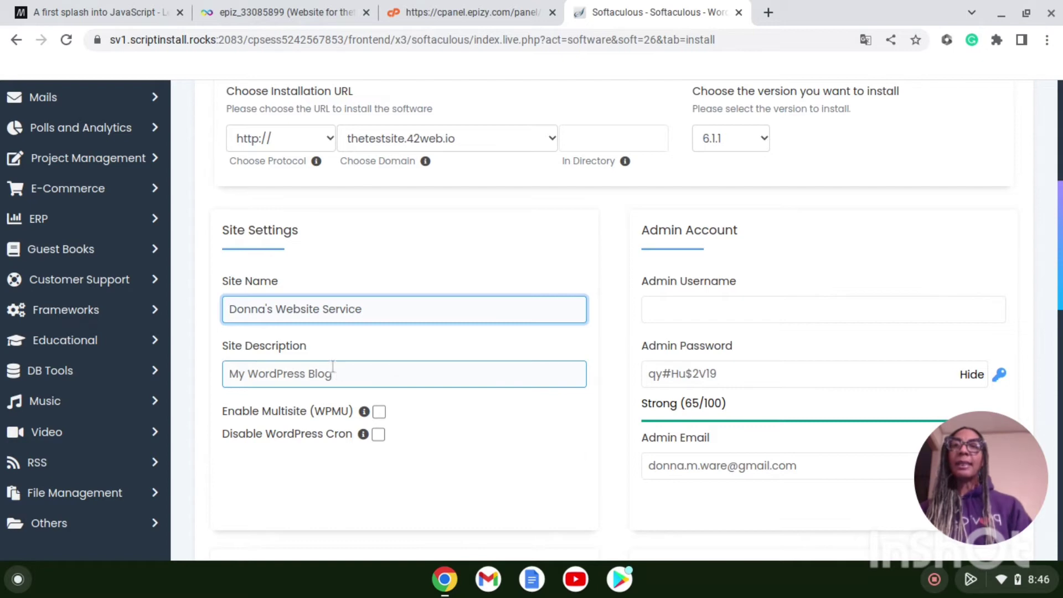
pyautogui.click(365, 377)
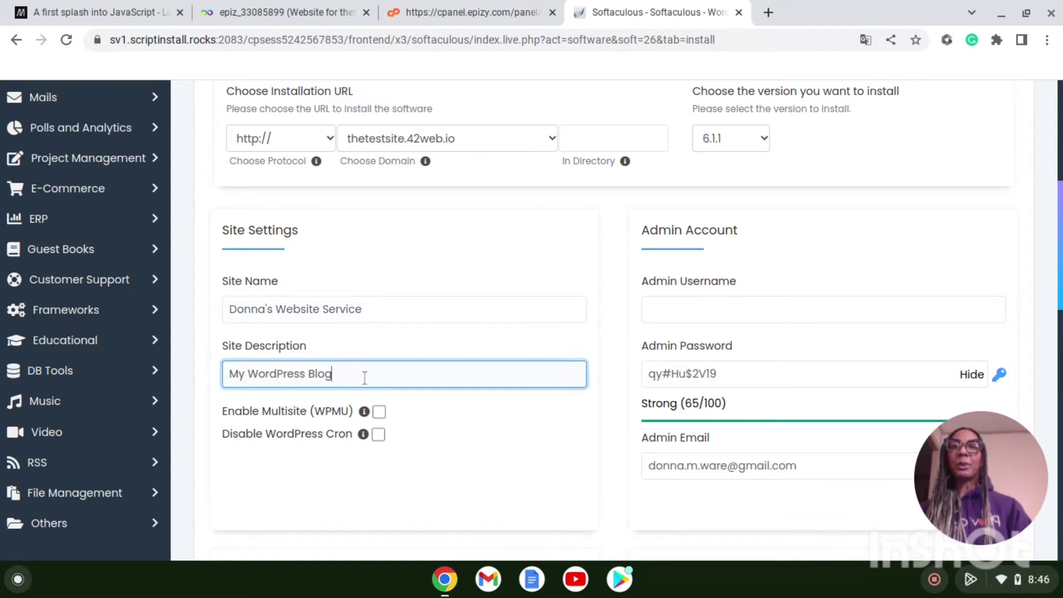
pyautogui.press('BackSpace')
pyautogui.press('BackSpace')
pyautogui.press('BackSpace')
pyautogui.press('BackSpace')
pyautogui.press('BackSpace')
pyautogui.press('BackSpace')
pyautogui.press('BackSpace')
pyautogui.press('BackSpace')
pyautogui.press('BackSpace')
pyautogui.press('BackSpace')
pyautogui.press('BackSpace')
pyautogui.press('BackSpace')
pyautogui.press('BackSpace')
pyautogui.press('BackSpace')
pyautogui.press('BackSpace')
pyautogui.press('BackSpace')
pyautogui.press('BackSpace')
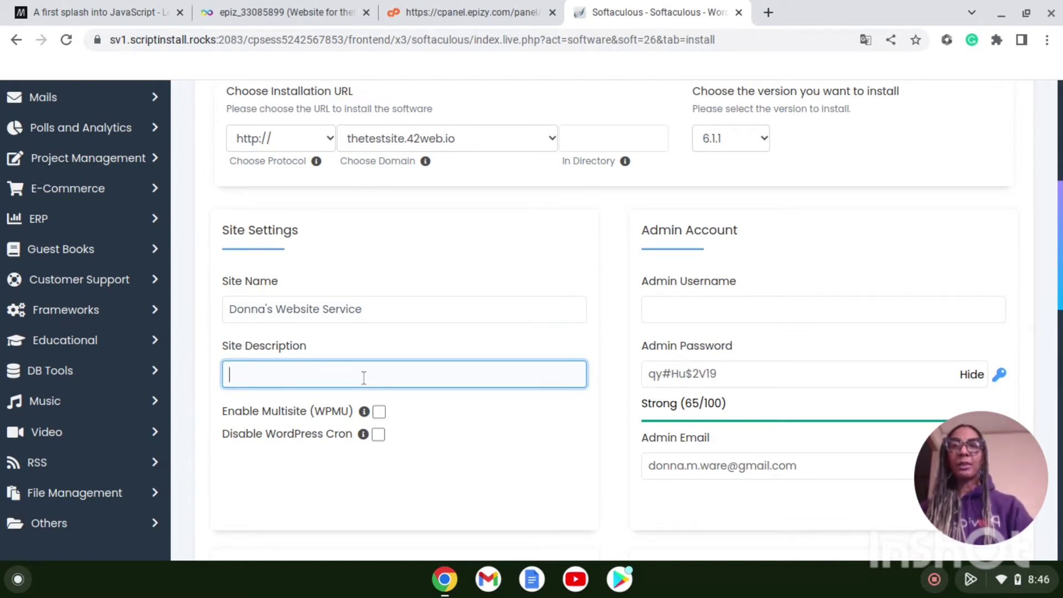
pyautogui.write('How to')
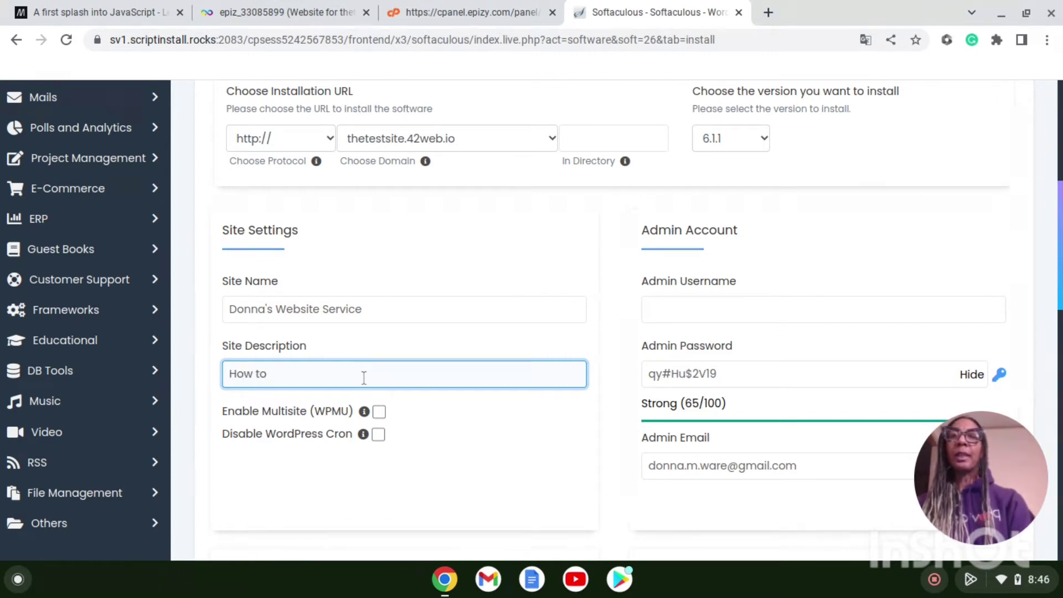
pyautogui.write(' Set Up')
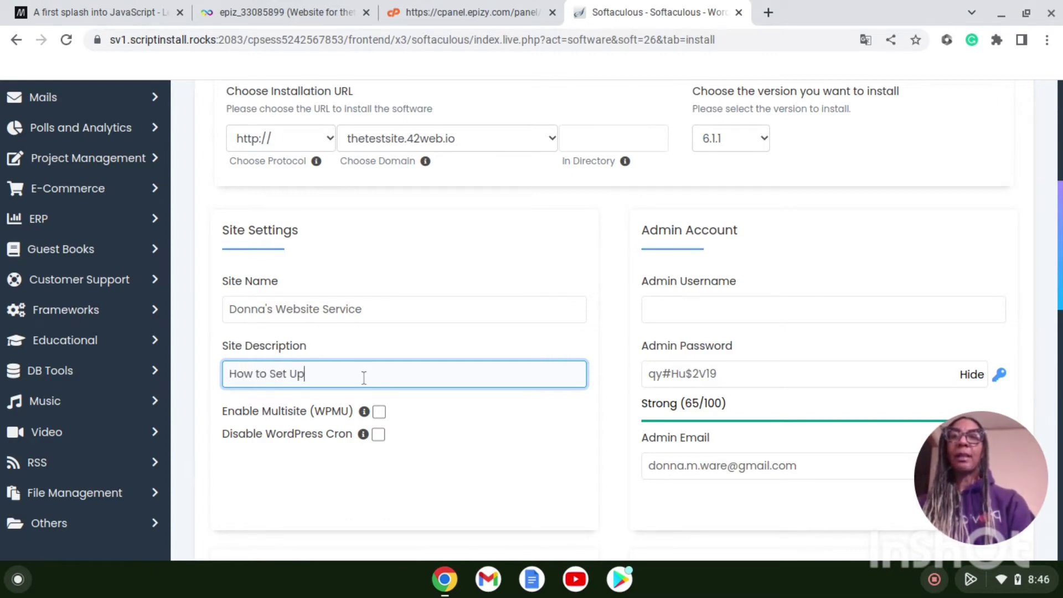
pyautogui.write(' a Fre')
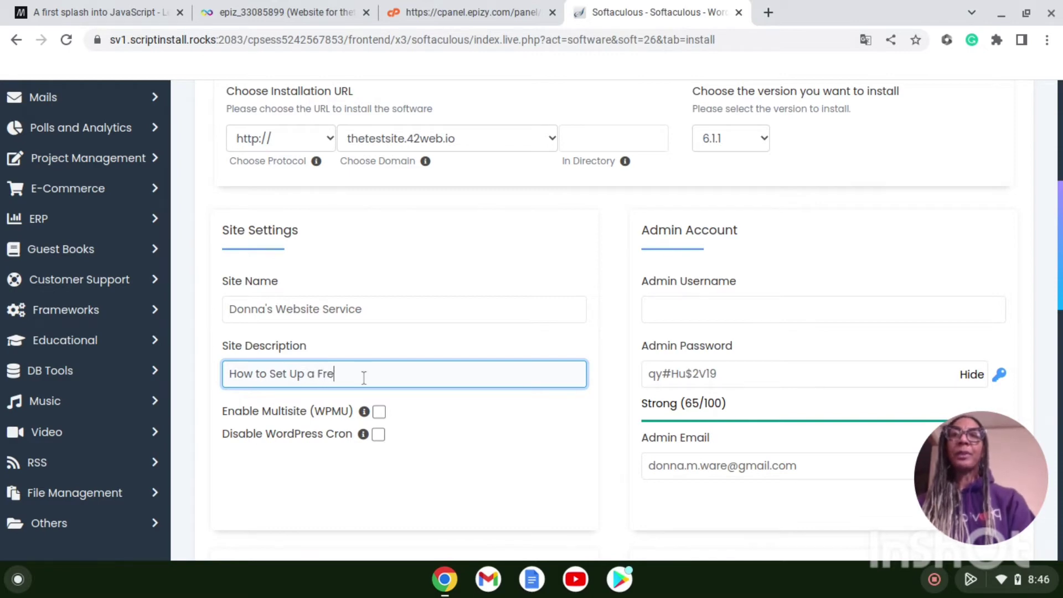
pyautogui.write('e Website')
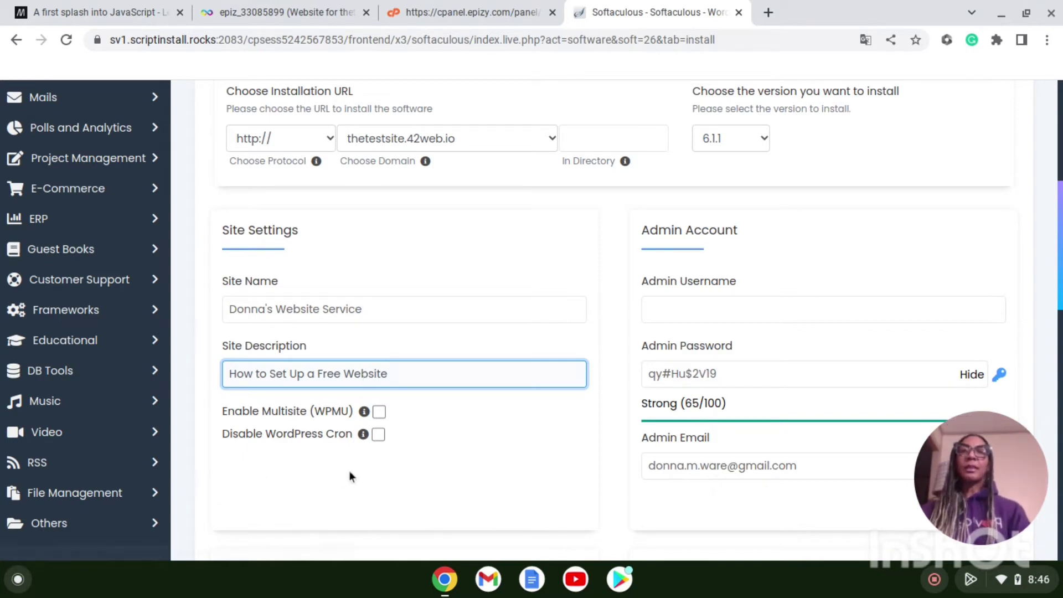
pyautogui.moveTo(362, 444)
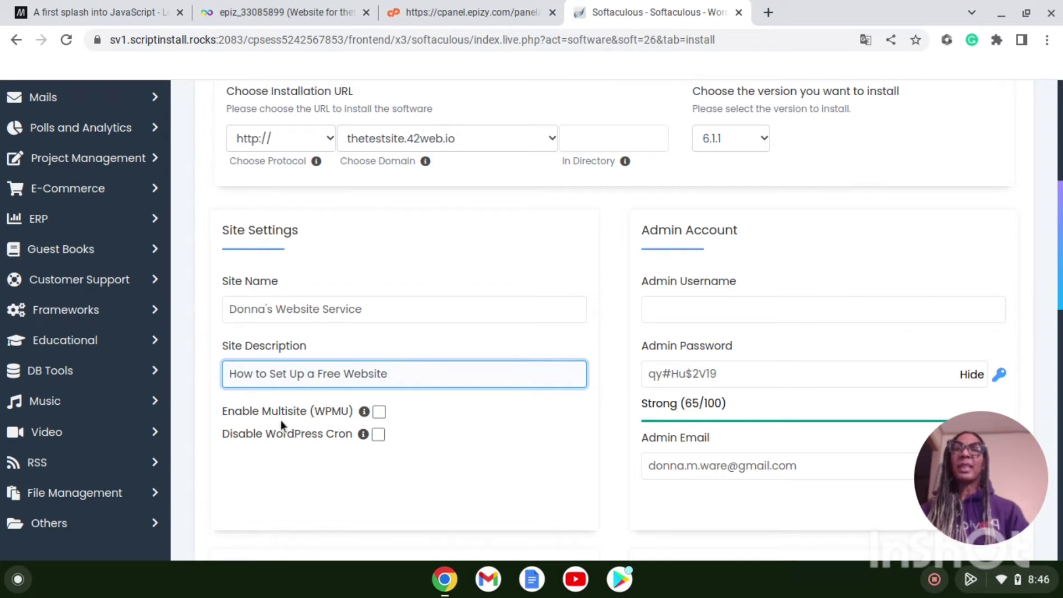
pyautogui.moveTo(365, 415)
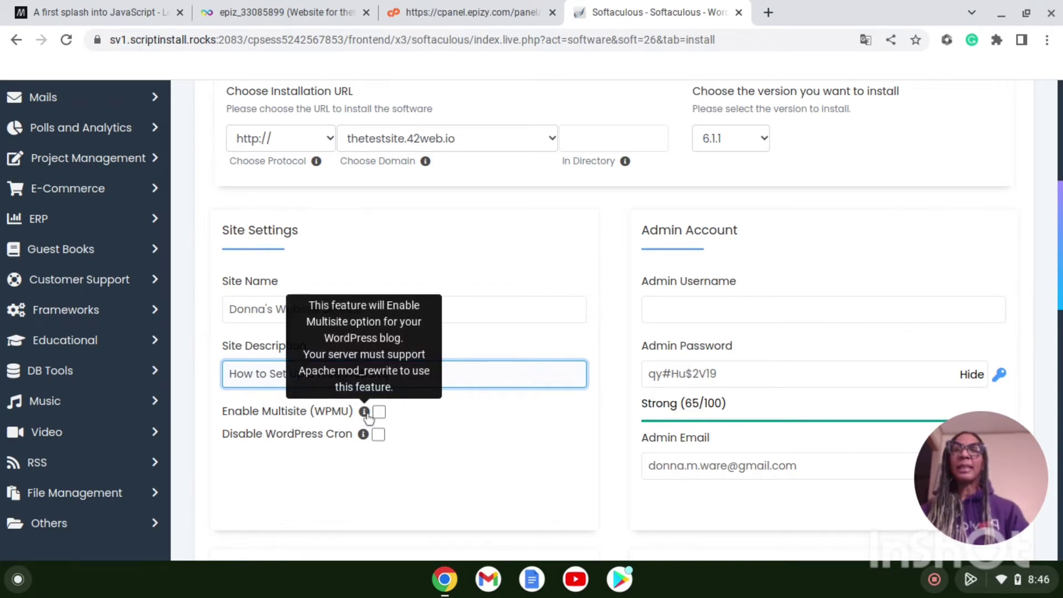
# Step: Tick Enable Multisite (WPMU) and Disable WordPress Cron in Site Settings
pyautogui.click(379, 412)
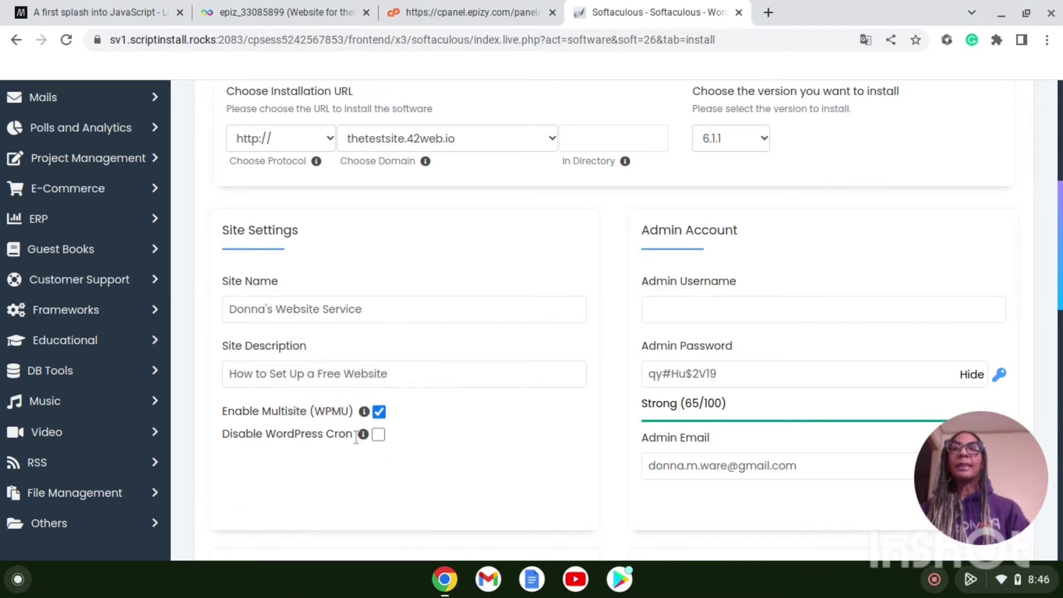
pyautogui.moveTo(362, 436)
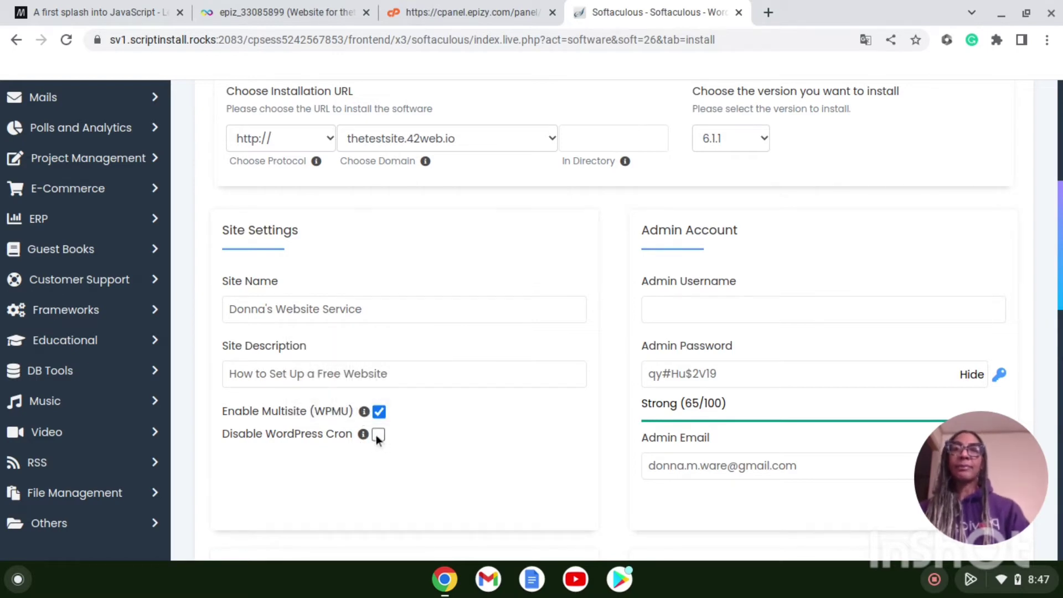
pyautogui.click(377, 434)
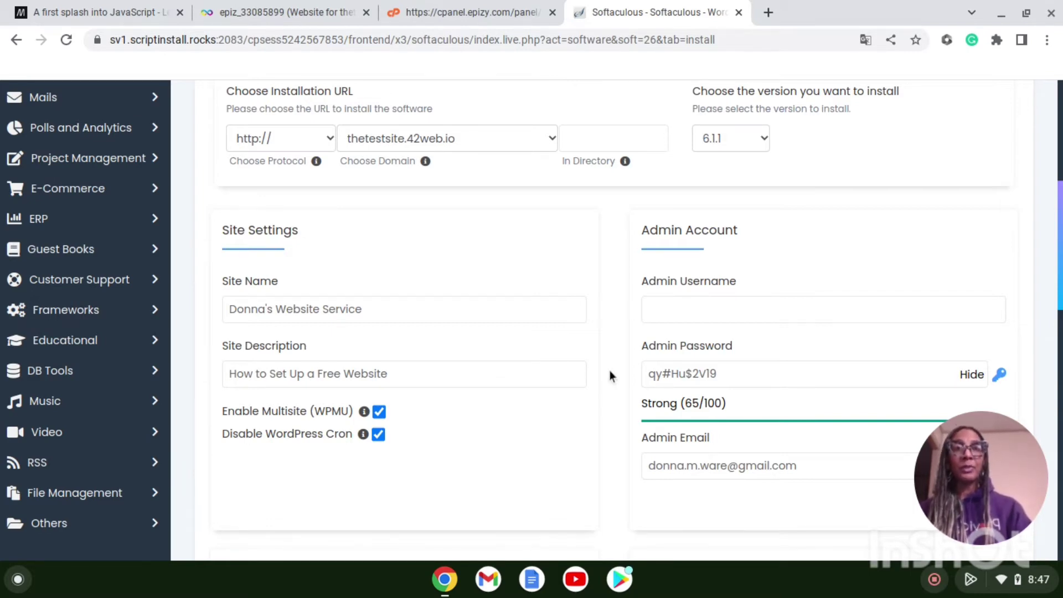
# Step: Keep English as the site language in the Select Language dropdown
pyautogui.scroll(-9, 610, 370)
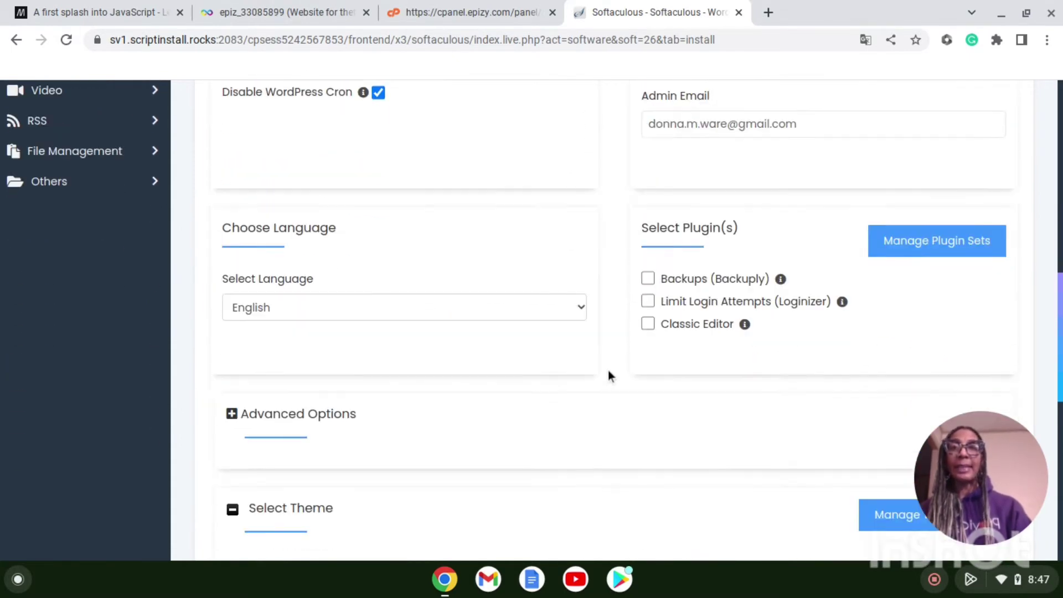
pyautogui.scroll(2, 608, 370)
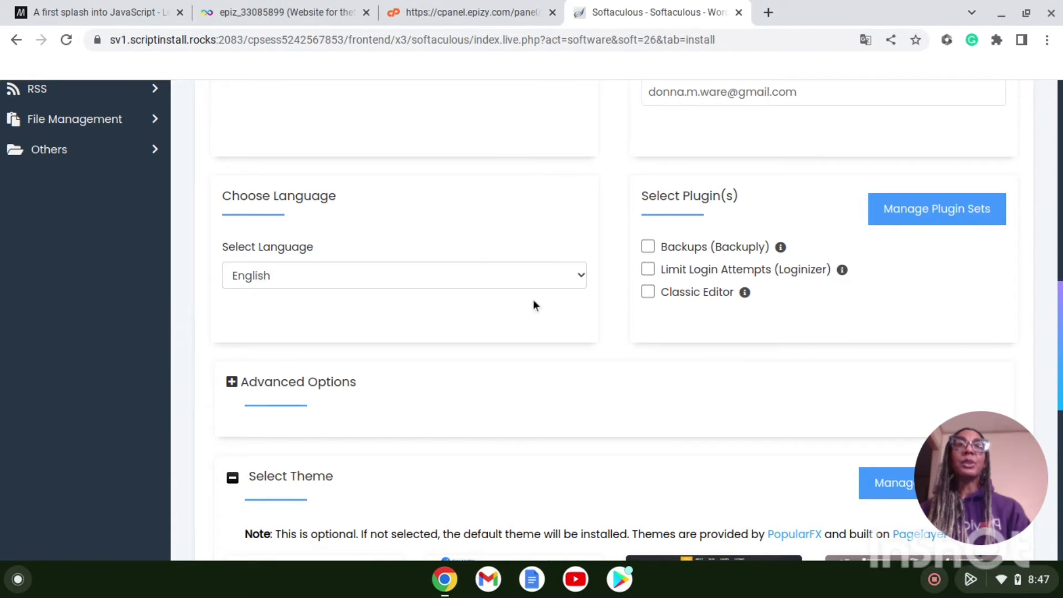
pyautogui.click(580, 280)
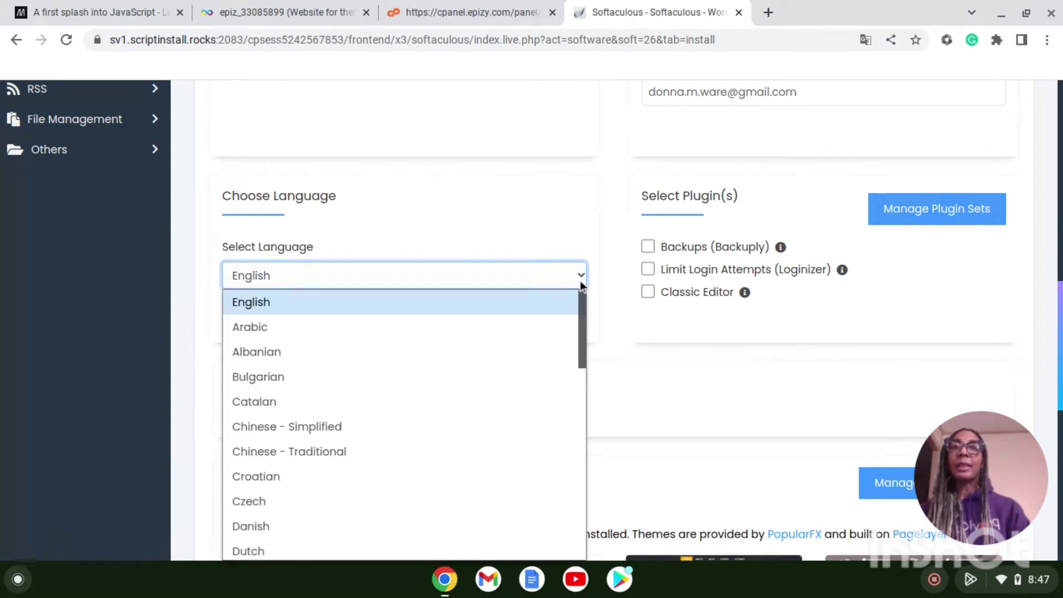
pyautogui.click(609, 236)
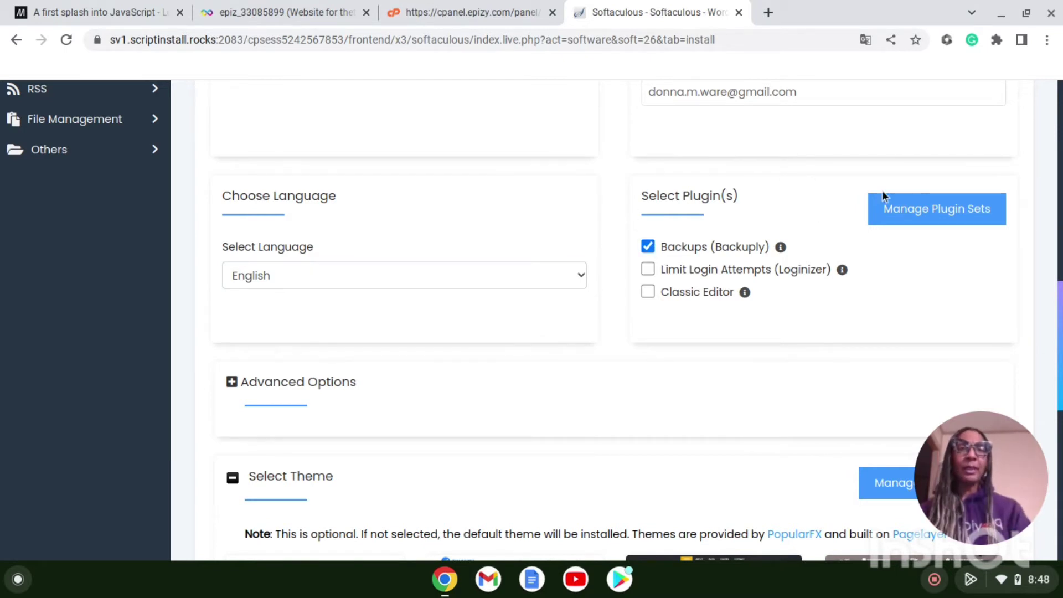
# Step: Include the Backups (Backuply) and Classic Editor plugins, leaving Limit Login Attempts unchecked
pyautogui.moveTo(784, 249)
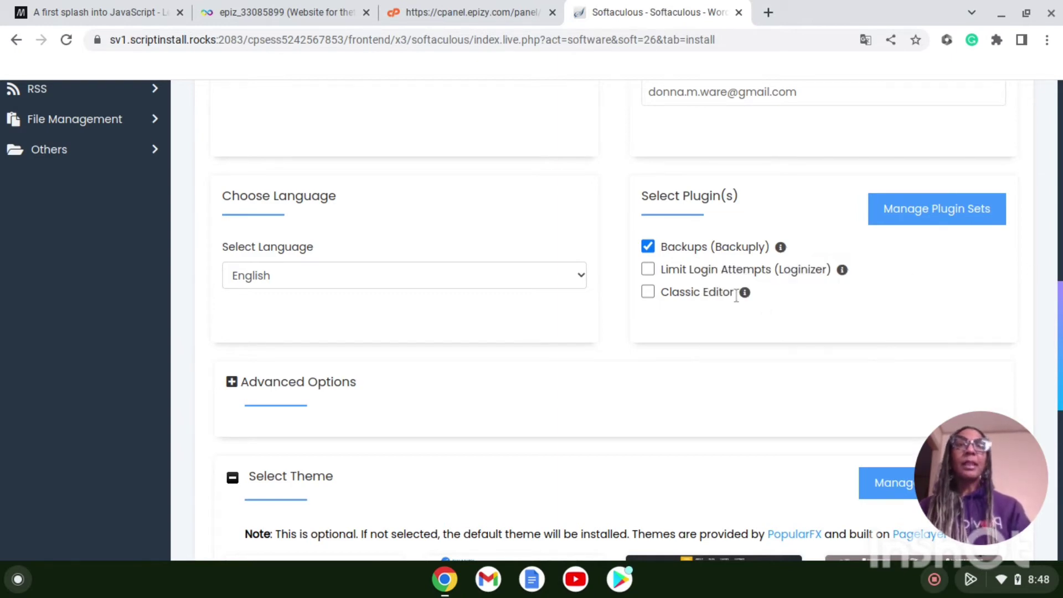
pyautogui.moveTo(842, 271)
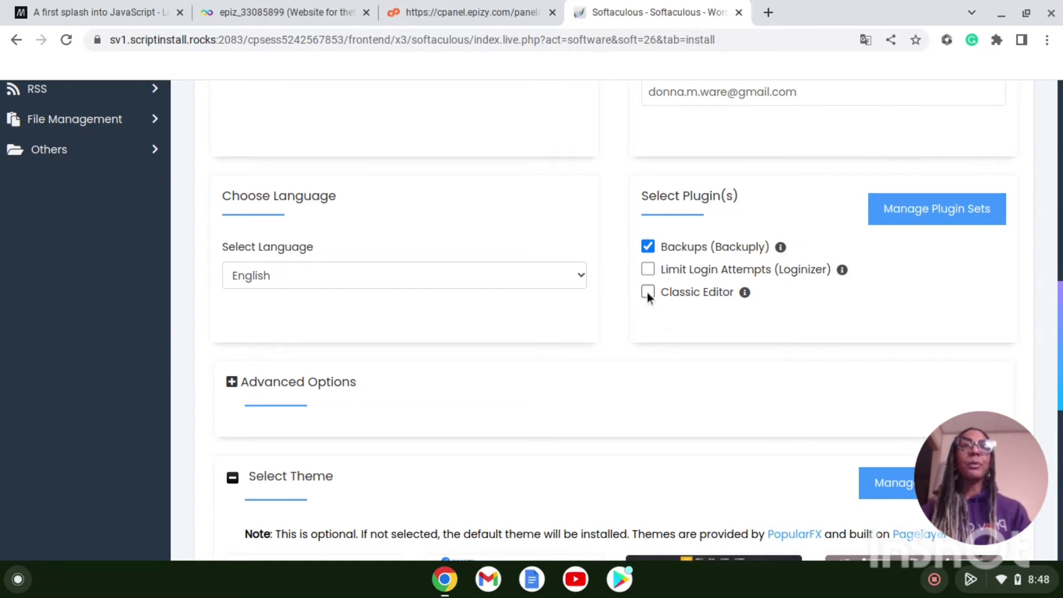
pyautogui.moveTo(744, 295)
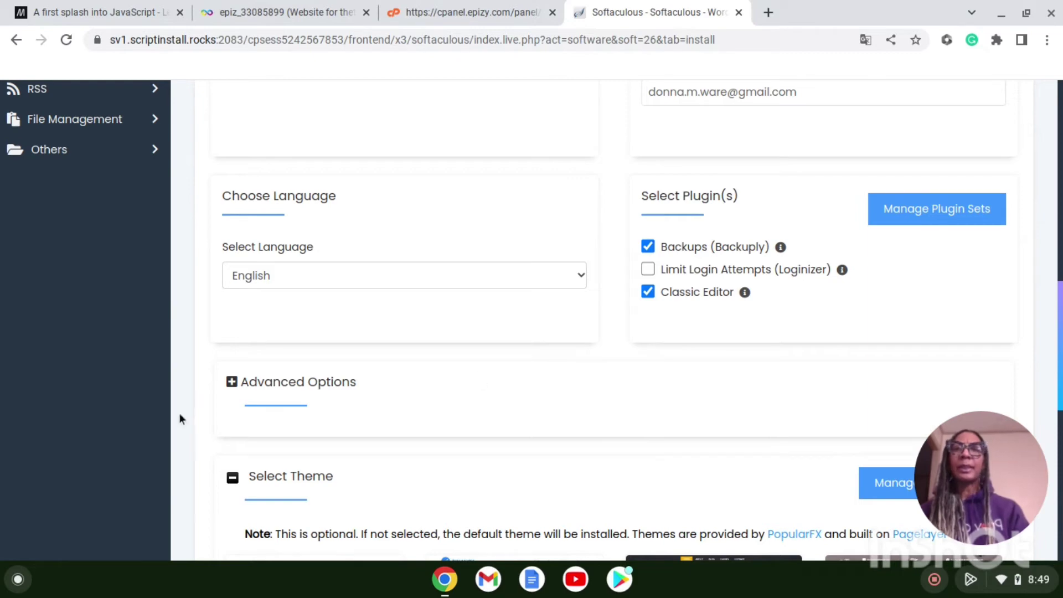
# Step: Turn on plugin and theme auto-upgrades and upgrade WordPress to any latest major or minor version
pyautogui.click(232, 383)
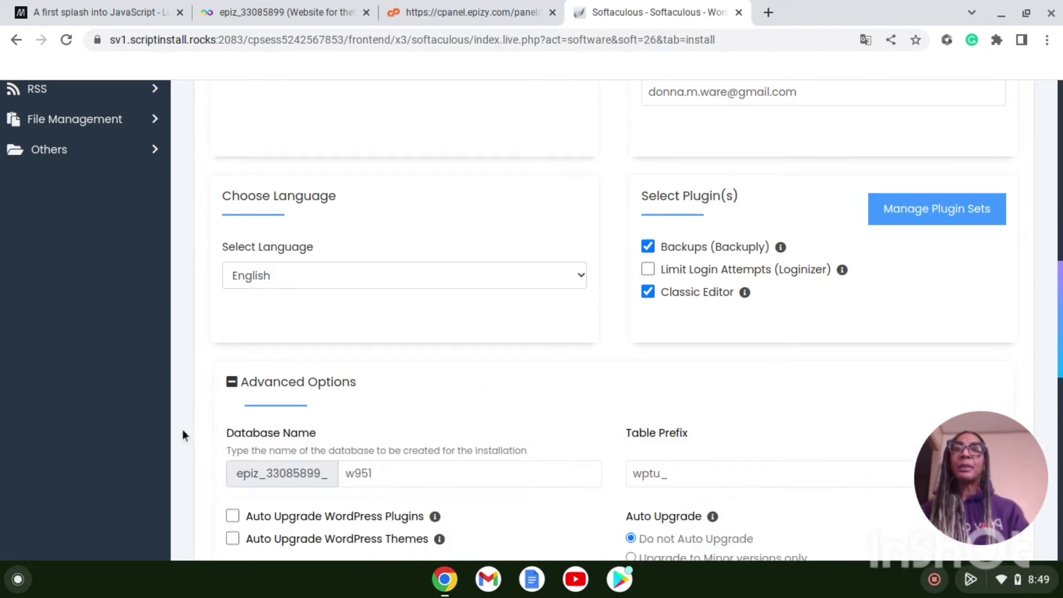
pyautogui.scroll(-4, 201, 449)
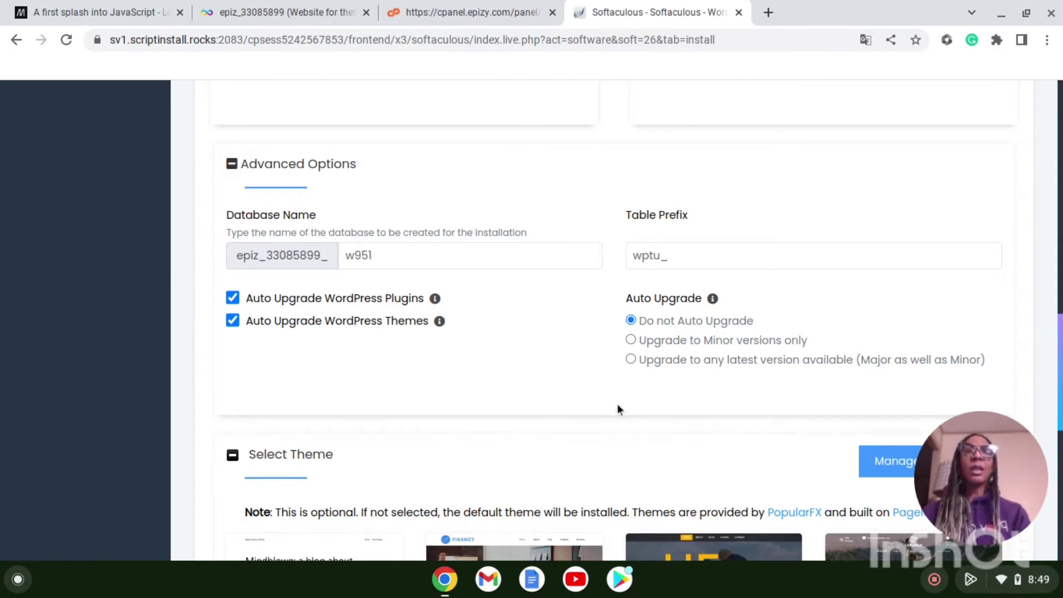
pyautogui.moveTo(713, 299)
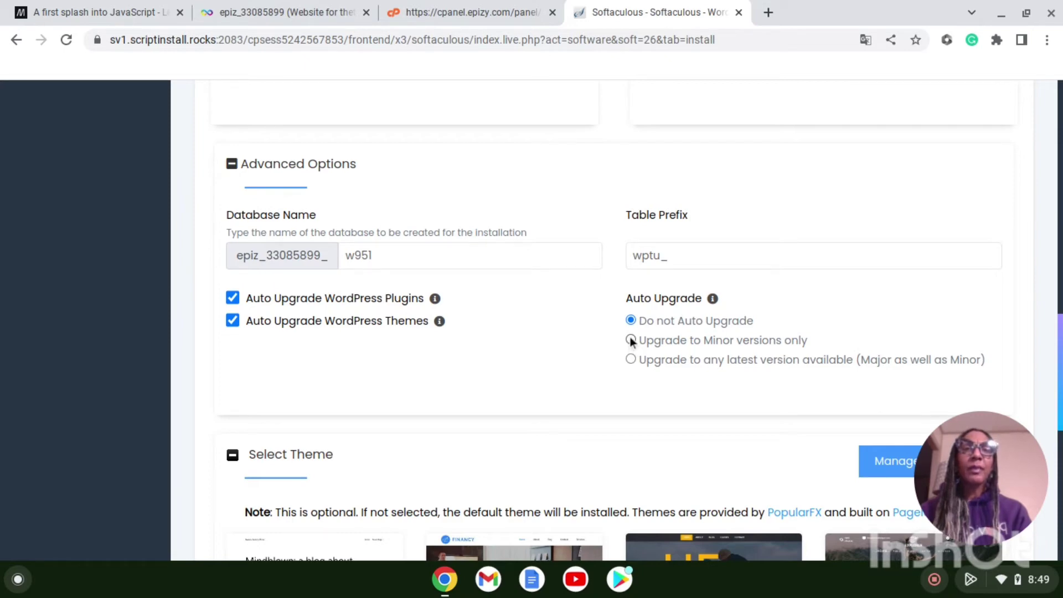
pyautogui.click(631, 359)
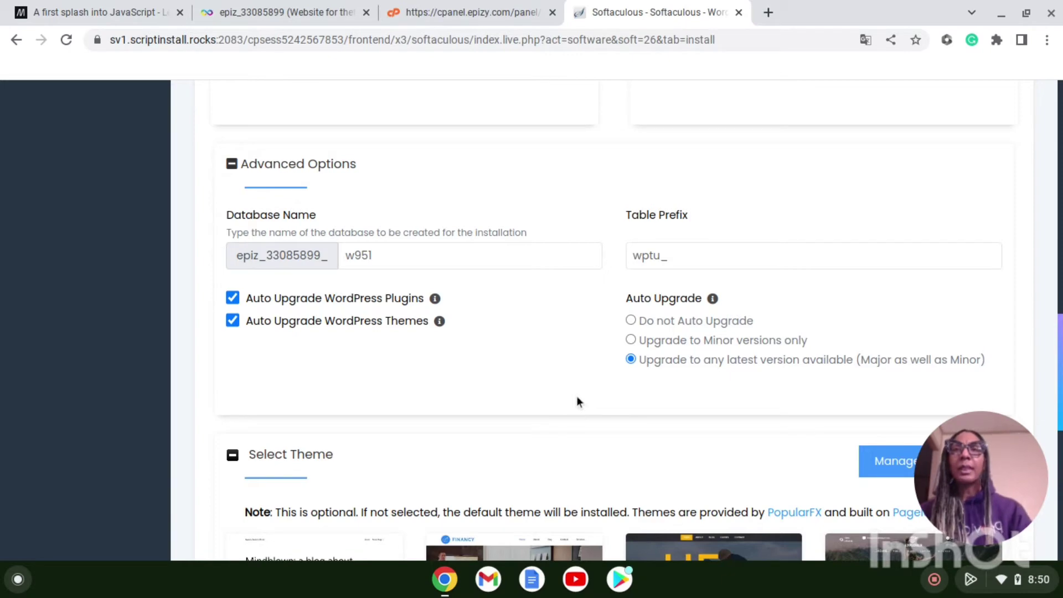
pyautogui.click(232, 165)
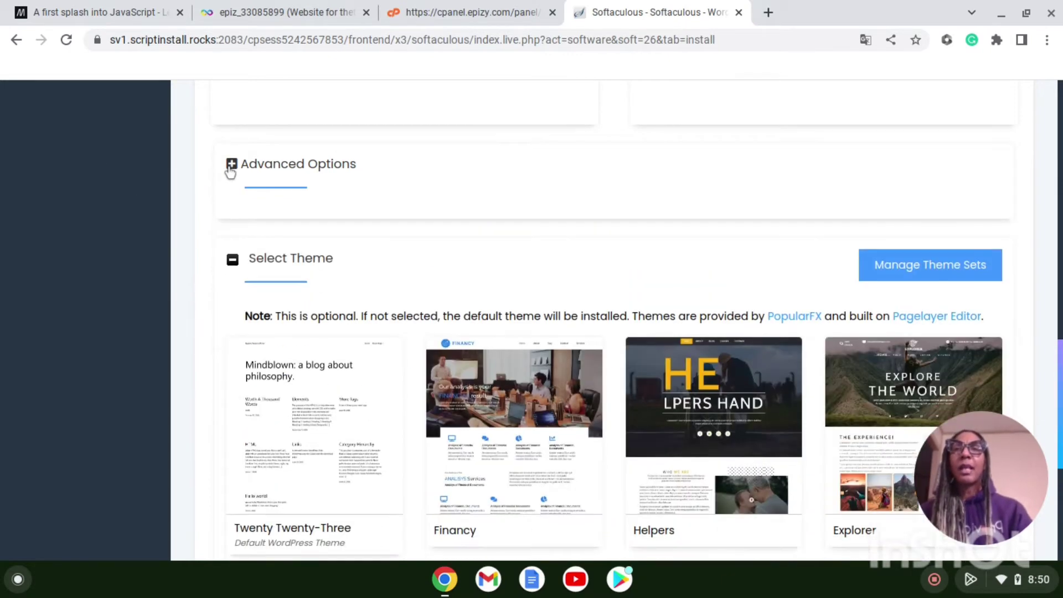
pyautogui.click(232, 166)
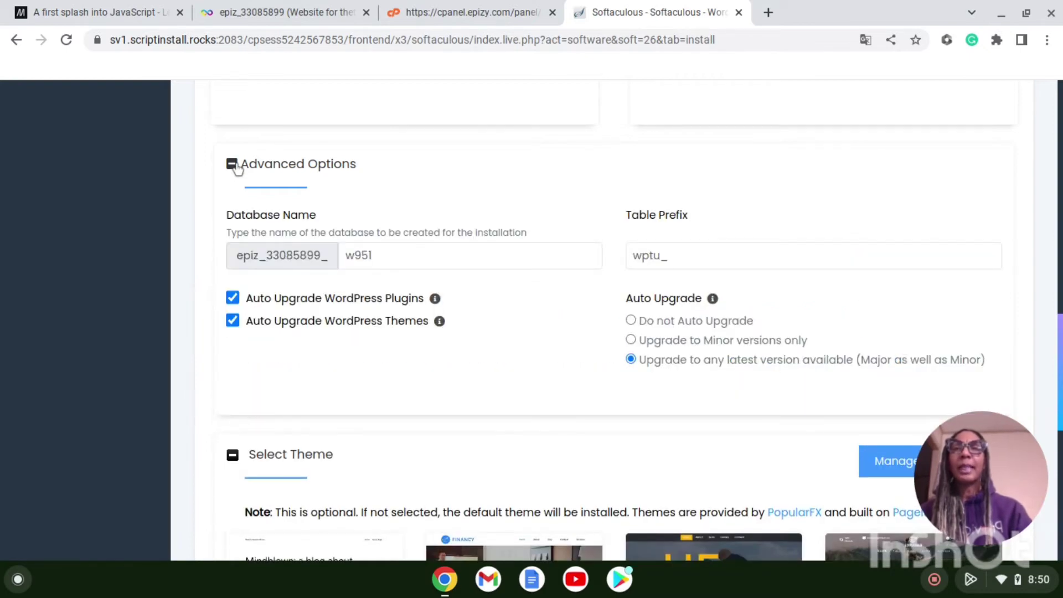
pyautogui.click(232, 165)
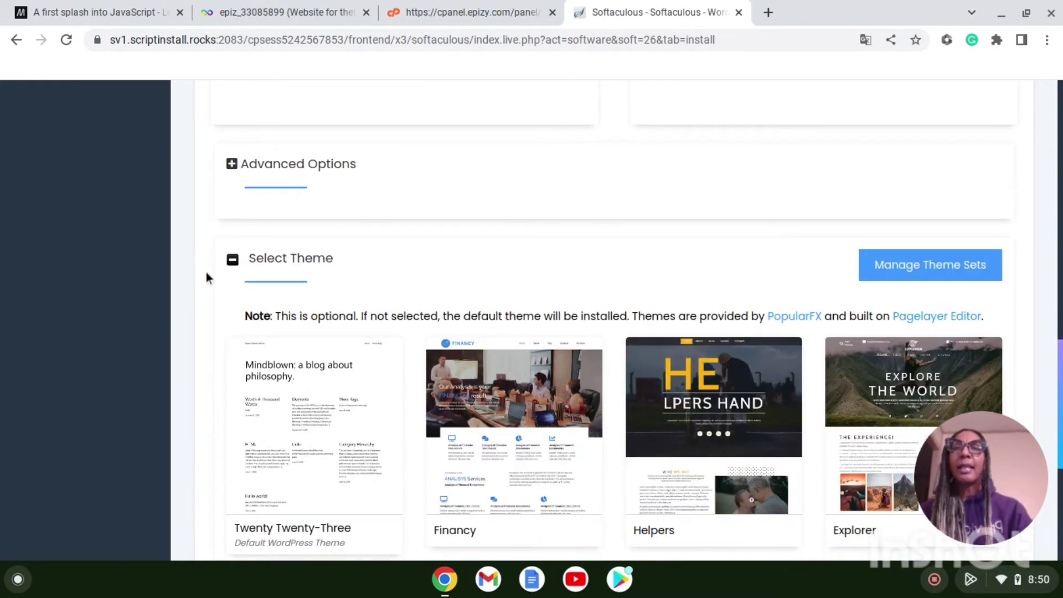
# Step: Show all themes, revealing Rugby, Ecohost, Conceptial and Softino alongside Twenty Twenty-Three
pyautogui.scroll(-3, 206, 271)
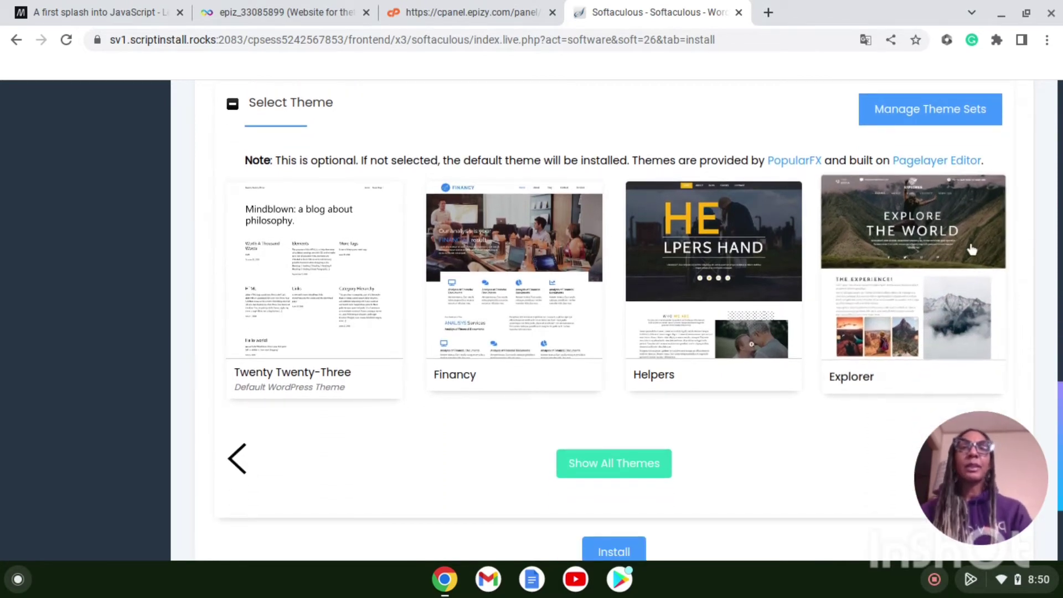
pyautogui.click(639, 477)
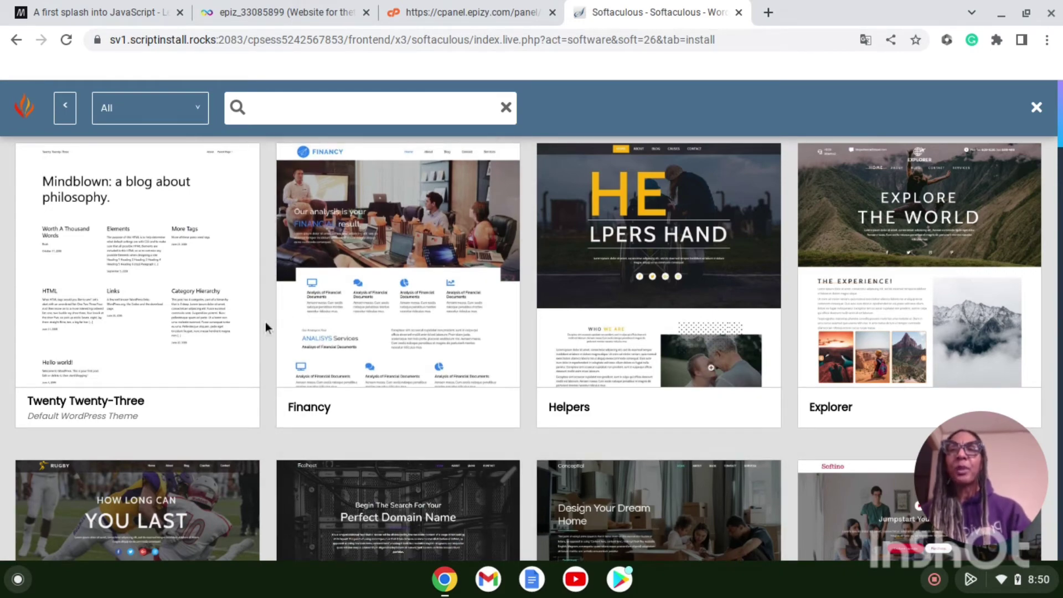
pyautogui.scroll(-3, 265, 327)
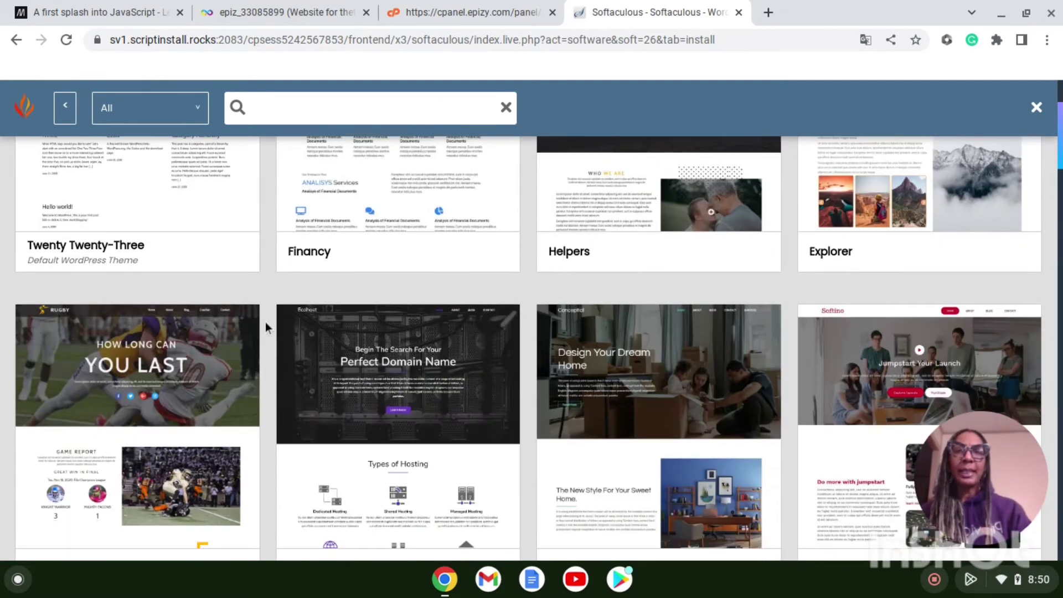
pyautogui.scroll(-2, 265, 321)
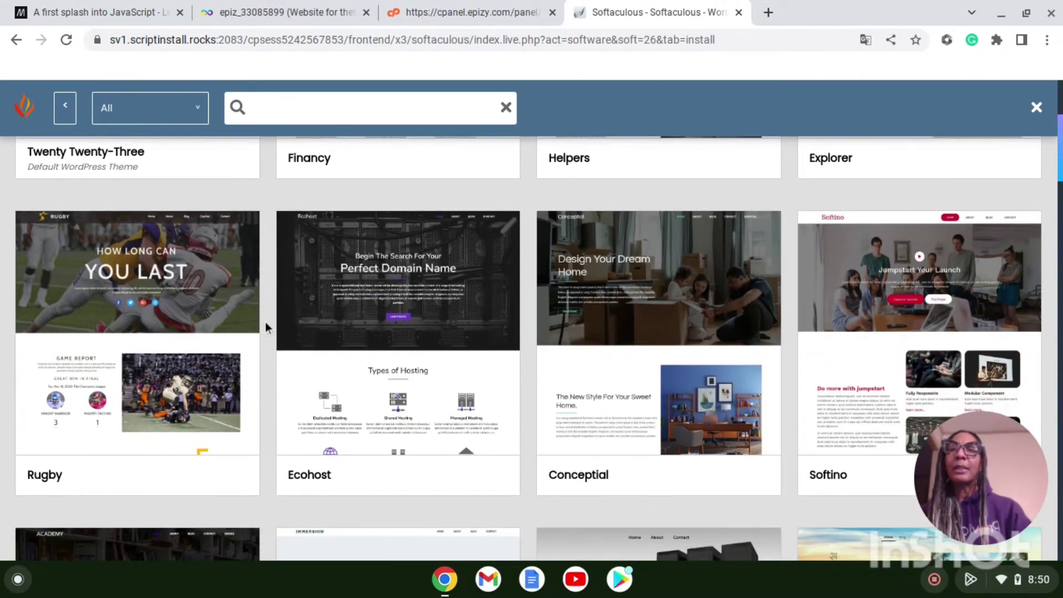
pyautogui.click(137, 300)
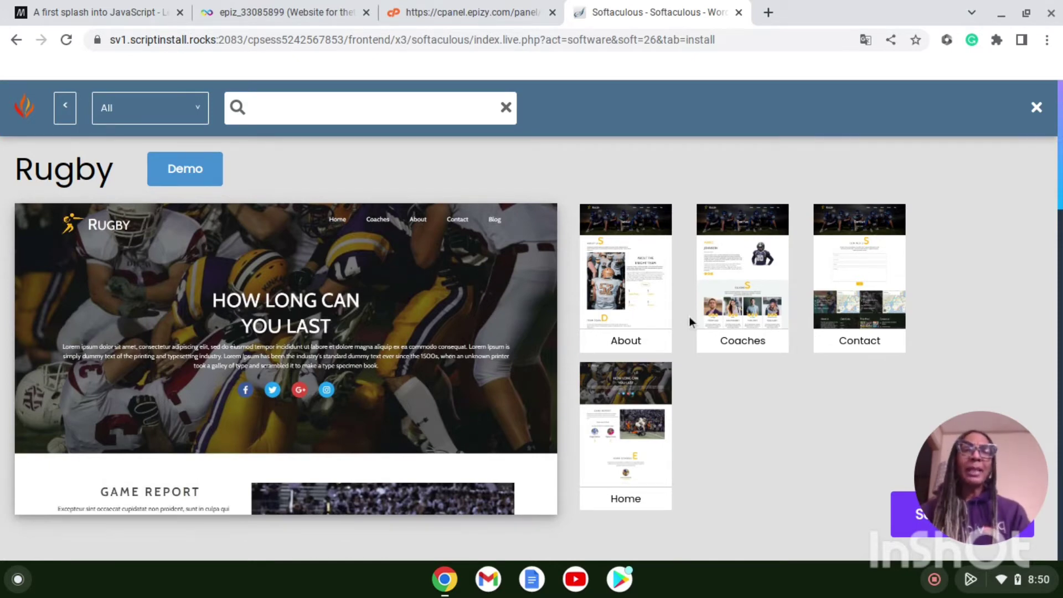
pyautogui.click(17, 41)
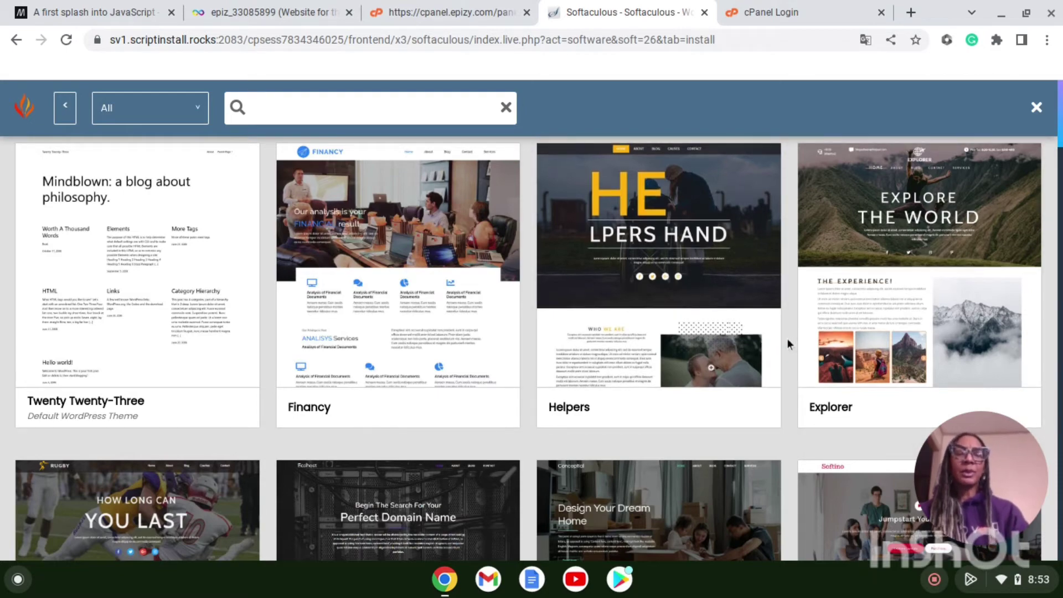
pyautogui.scroll(-3, 787, 339)
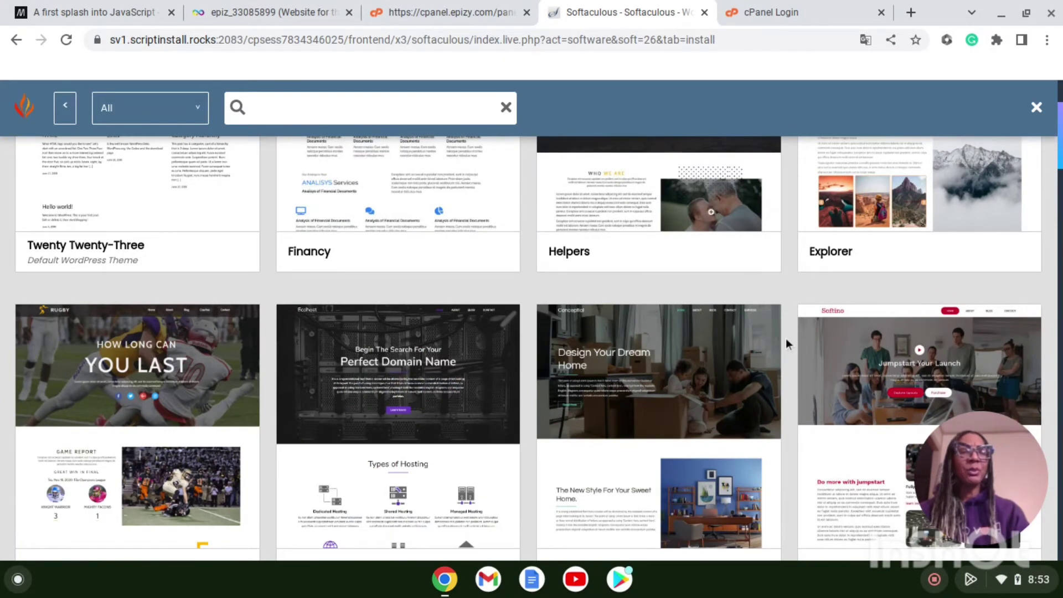
pyautogui.scroll(-2, 786, 339)
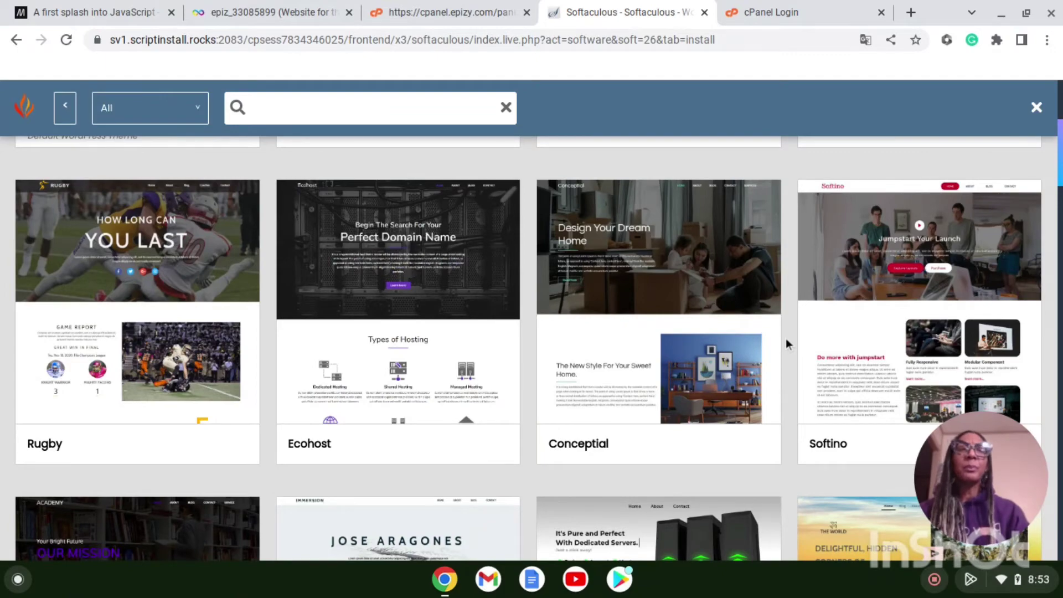
pyautogui.scroll(-3, 786, 339)
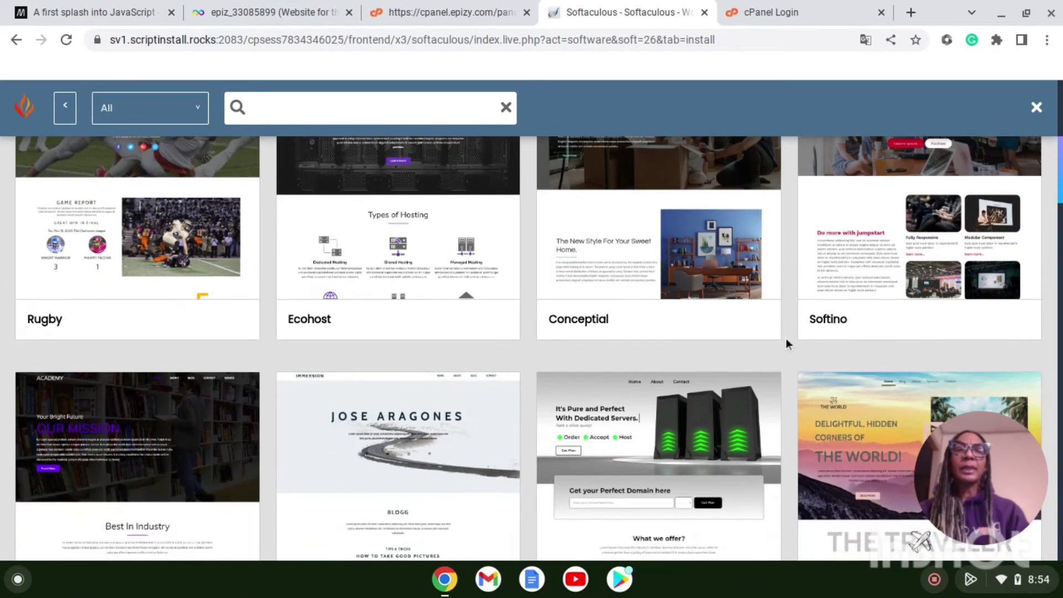
pyautogui.scroll(-5, 786, 344)
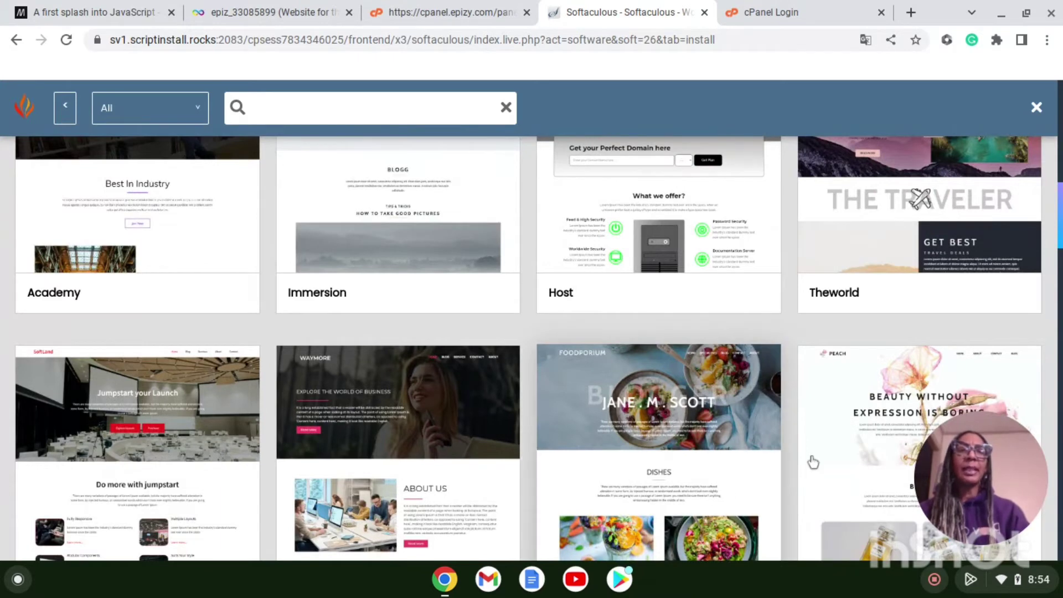
pyautogui.scroll(-1, 790, 464)
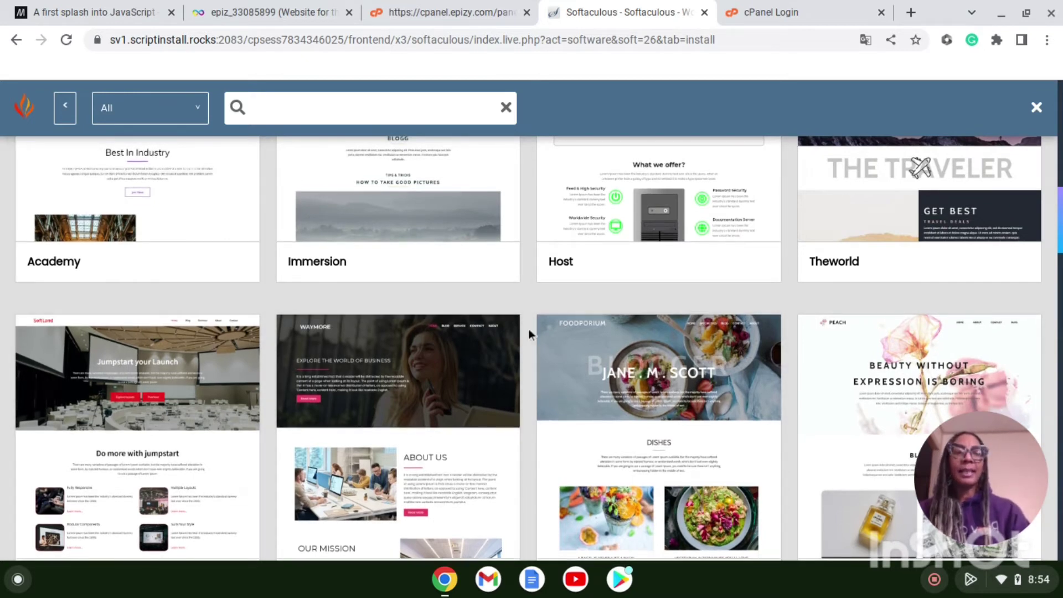
pyautogui.scroll(-1, 529, 329)
pyautogui.scroll(-7, 529, 329)
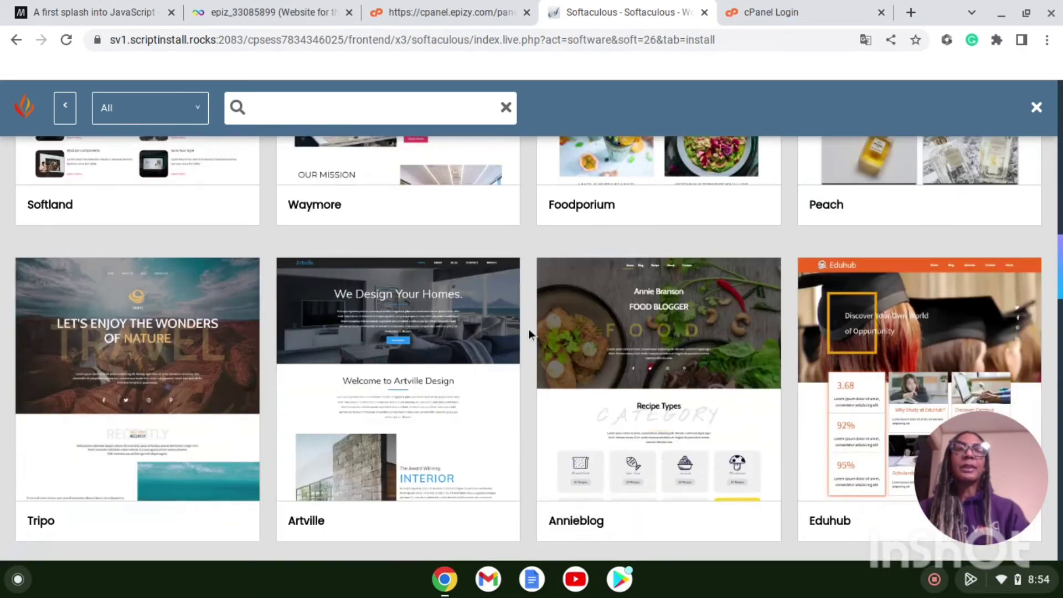
pyautogui.scroll(-12, 530, 329)
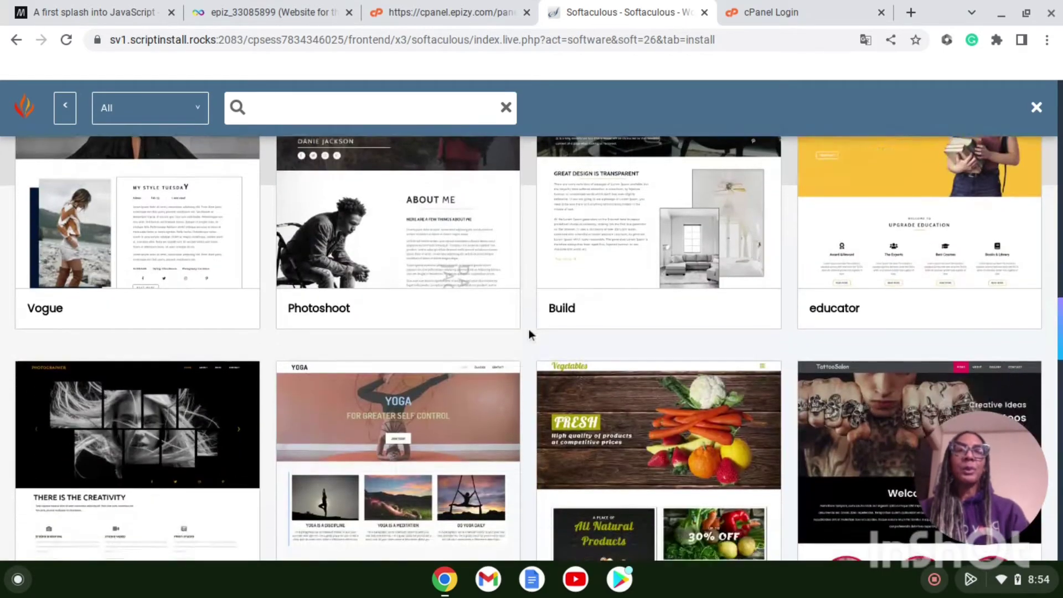
pyautogui.scroll(-4, 529, 334)
pyautogui.scroll(10, 530, 329)
pyautogui.scroll(20, 529, 329)
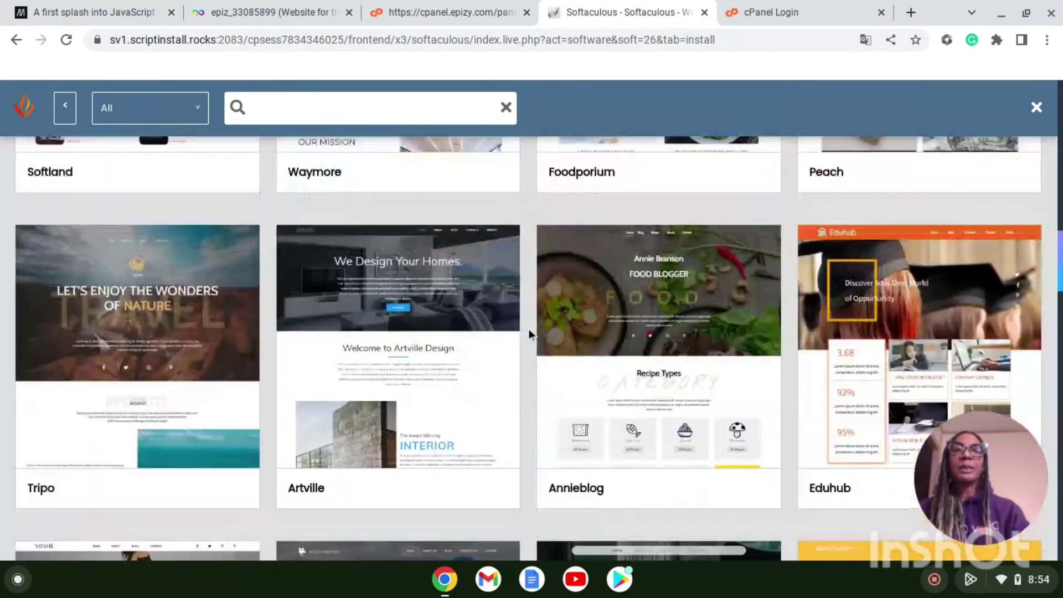
pyautogui.scroll(5, 529, 330)
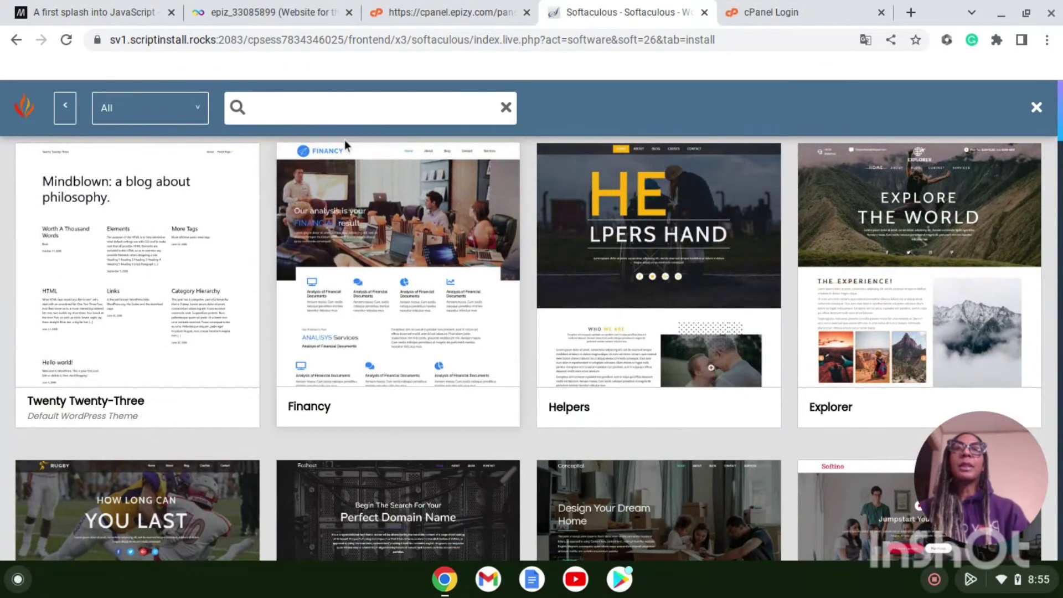
# Step: View the Financy theme details and its About, Contact, Home and Services page previews
pyautogui.click(392, 252)
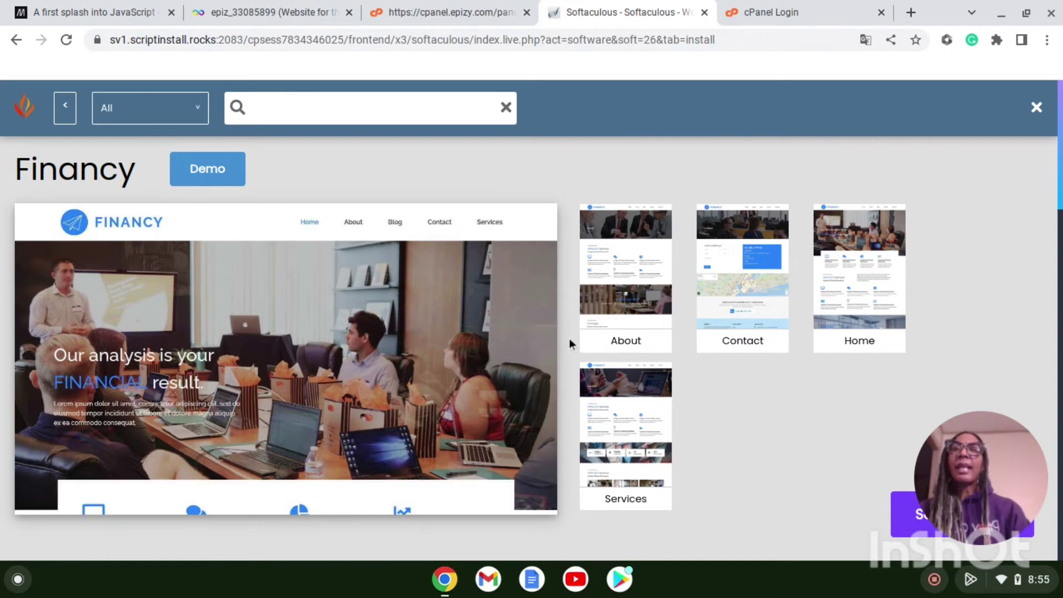
pyautogui.scroll(-3, 568, 343)
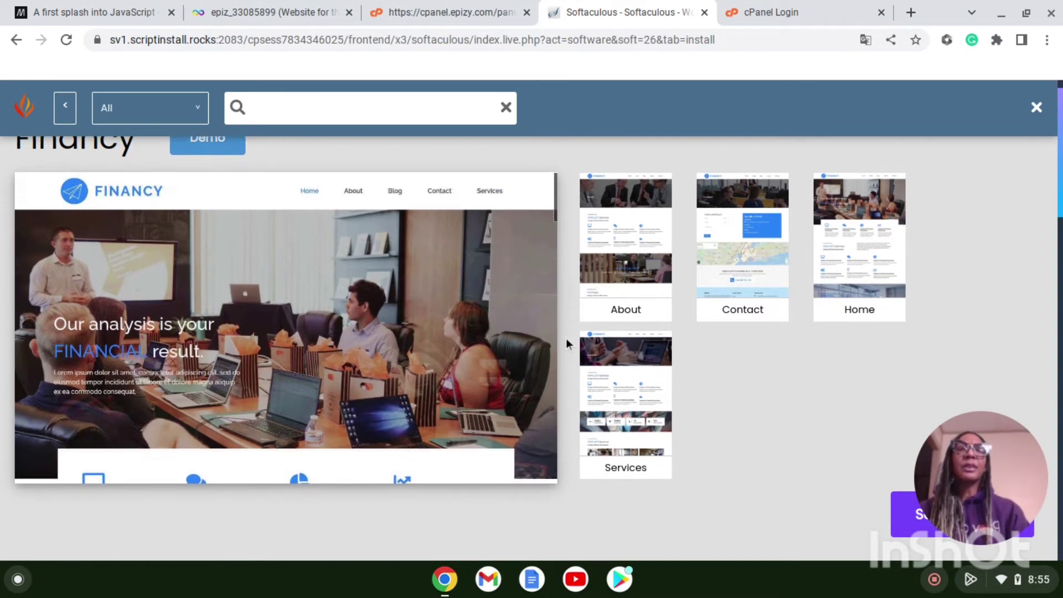
pyautogui.scroll(1, 567, 340)
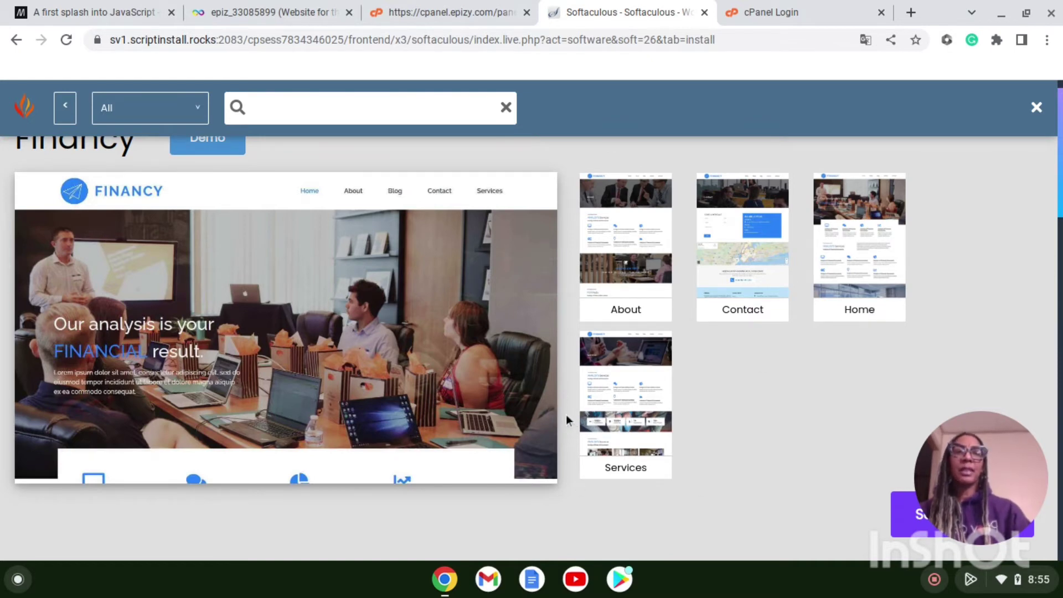
pyautogui.scroll(-3, 566, 414)
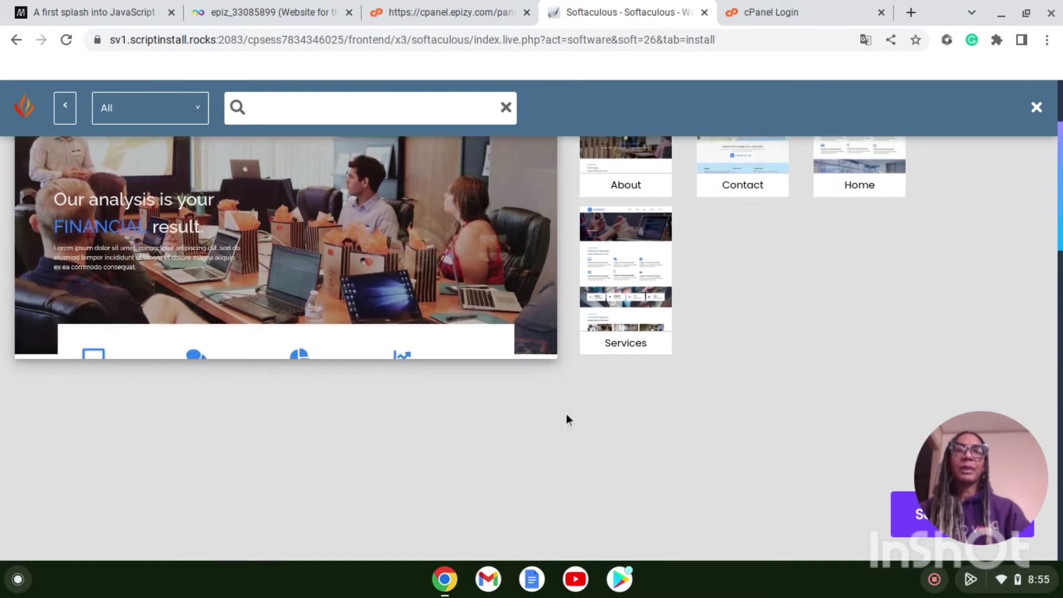
pyautogui.scroll(-4, 566, 414)
pyautogui.scroll(5, 566, 414)
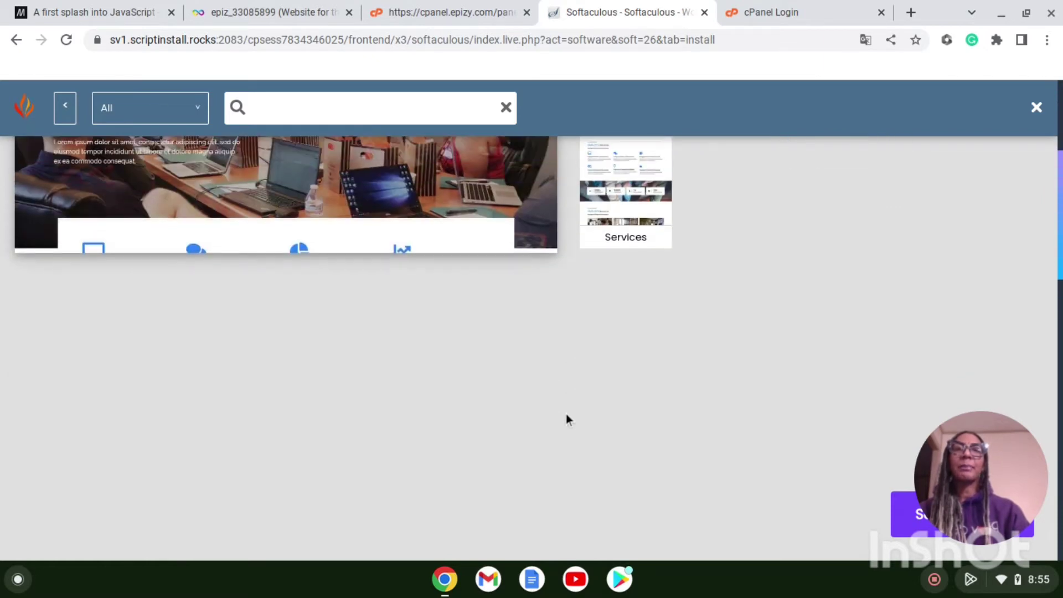
pyautogui.scroll(2, 566, 416)
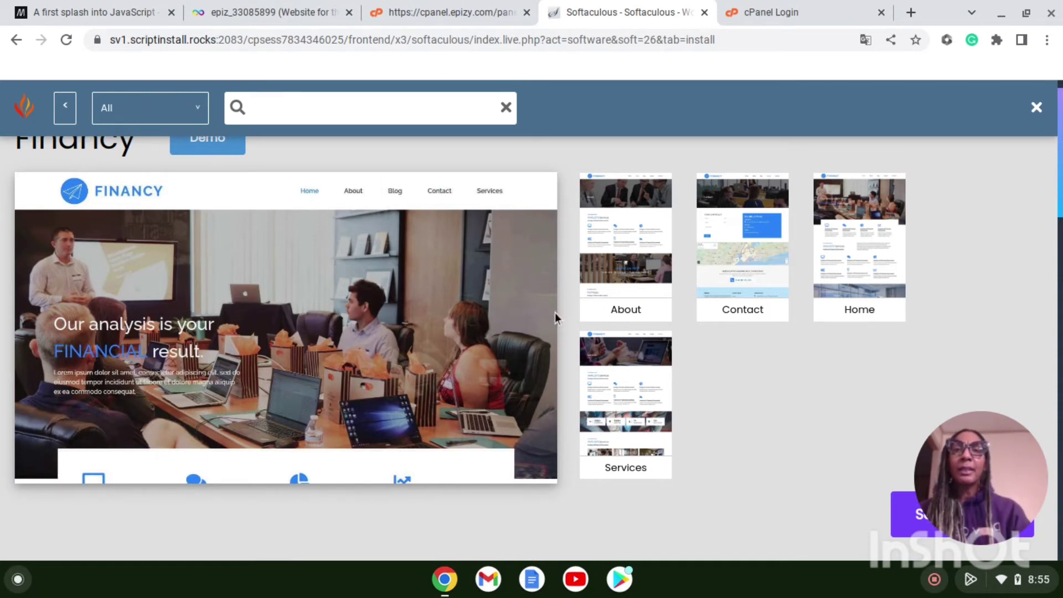
pyautogui.scroll(-1, 565, 320)
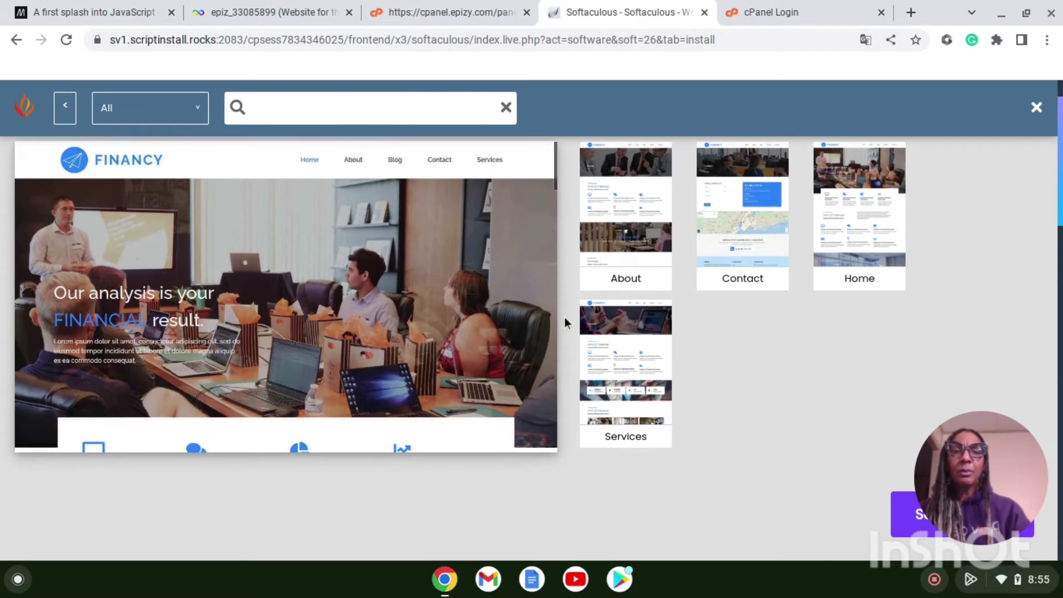
pyautogui.scroll(-5, 565, 319)
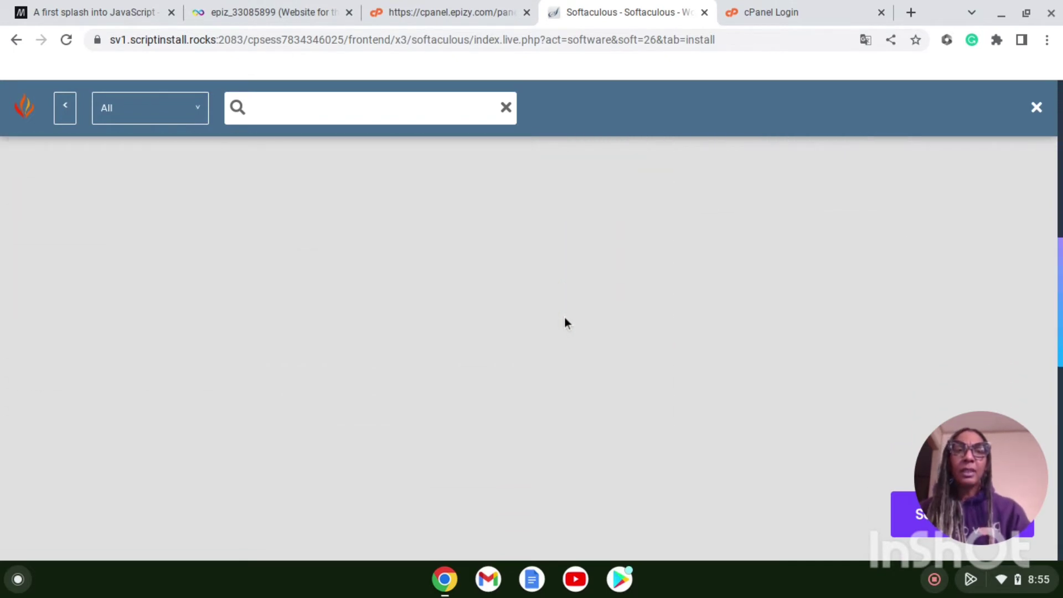
# Step: Select Financy as the install's theme, prompting the Image Copyright question
pyautogui.scroll(-5, 565, 319)
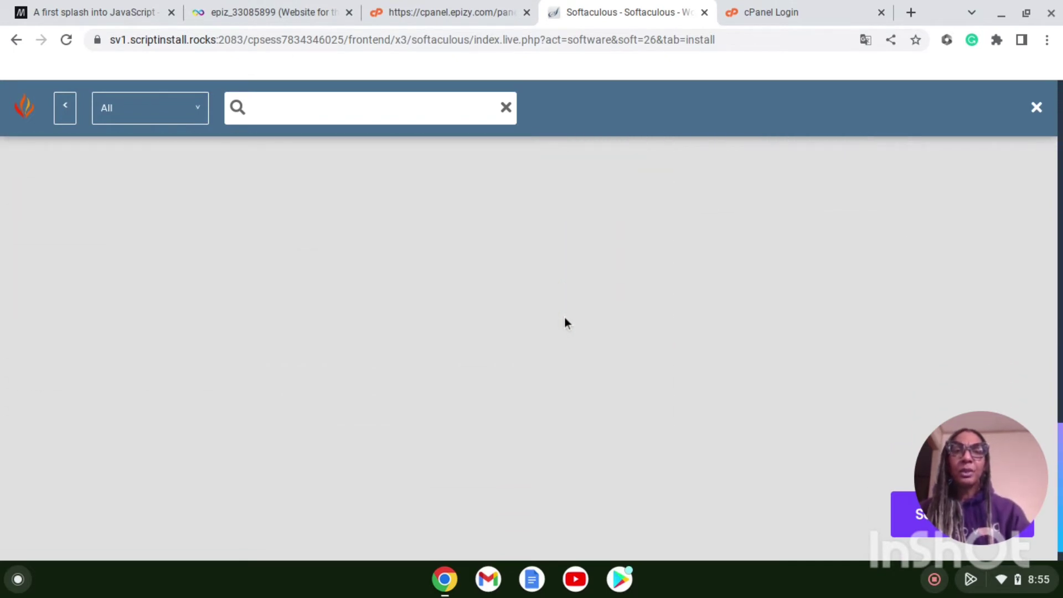
pyautogui.scroll(3, 563, 317)
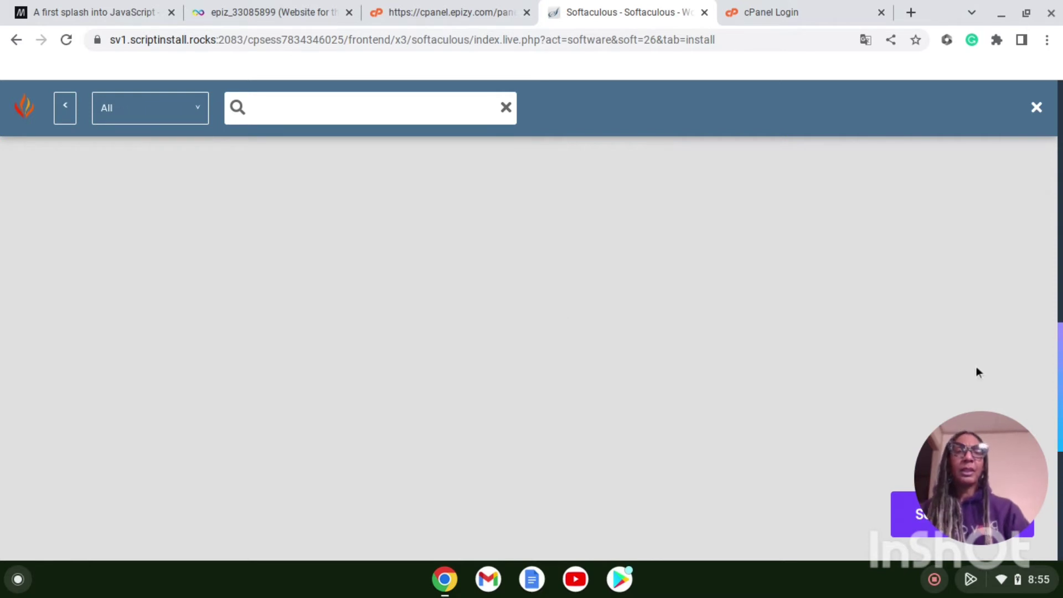
pyautogui.moveTo(1000, 451); pyautogui.dragTo(990, 368)
pyautogui.moveTo(980, 442); pyautogui.dragTo(875, 227)
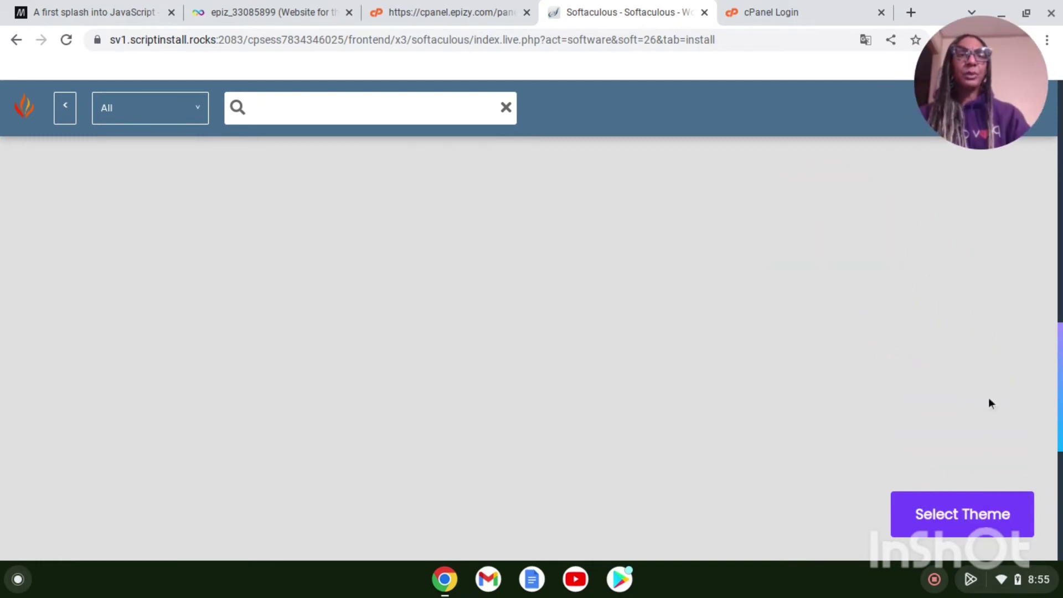
pyautogui.click(972, 519)
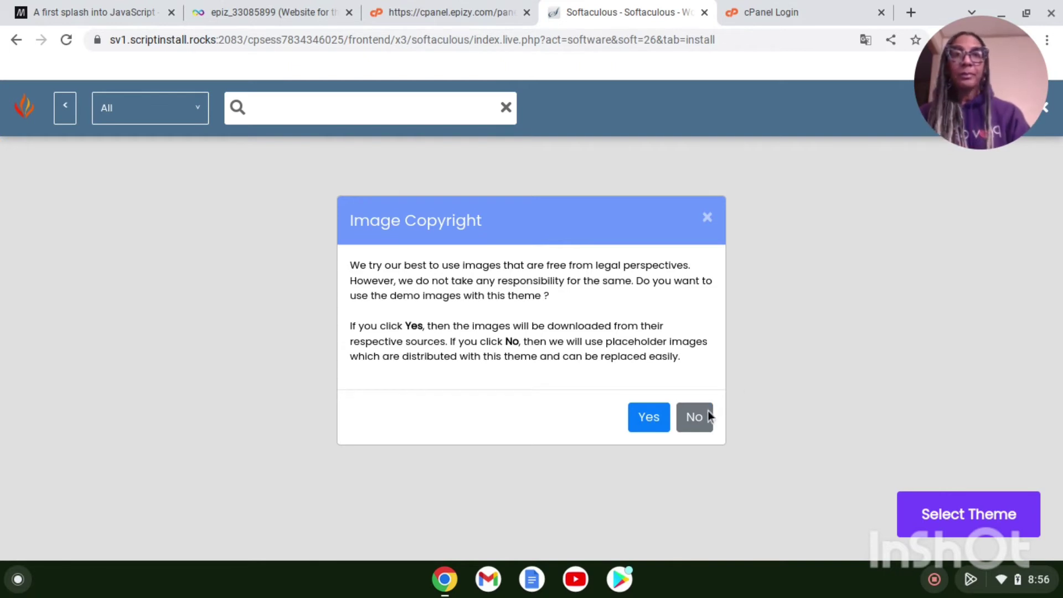
# Step: Use placeholder images instead of Financy's demo images and start the WordPress install
pyautogui.click(696, 418)
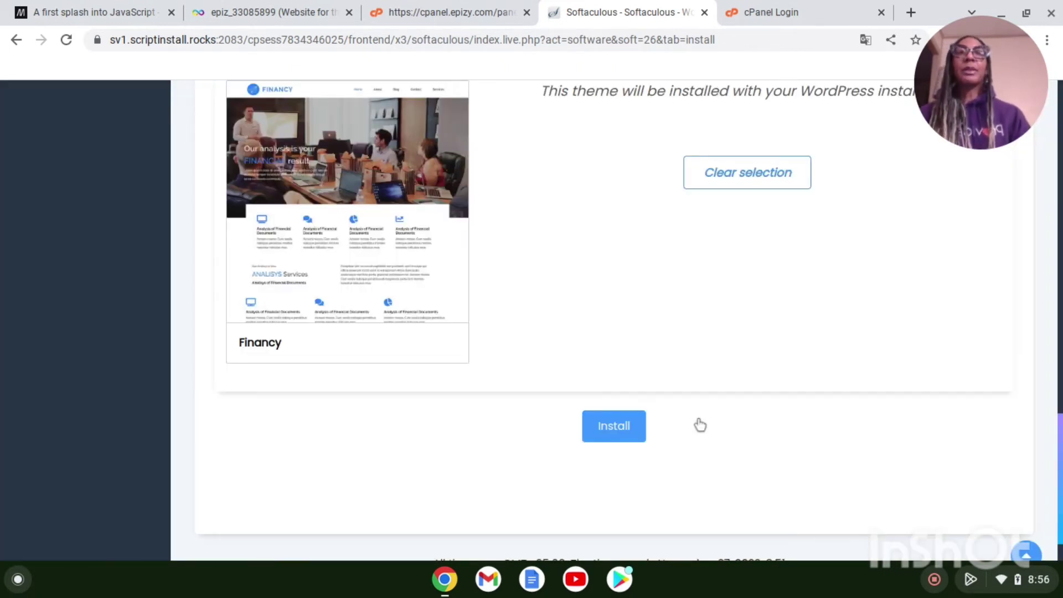
pyautogui.scroll(8, 613, 321)
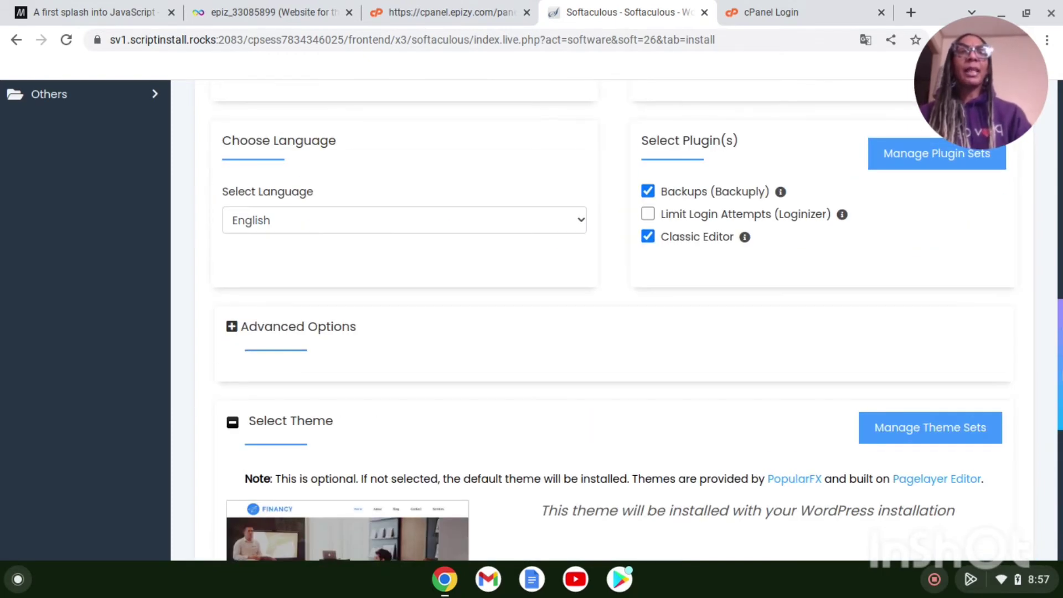
pyautogui.scroll(-8, 1054, 471)
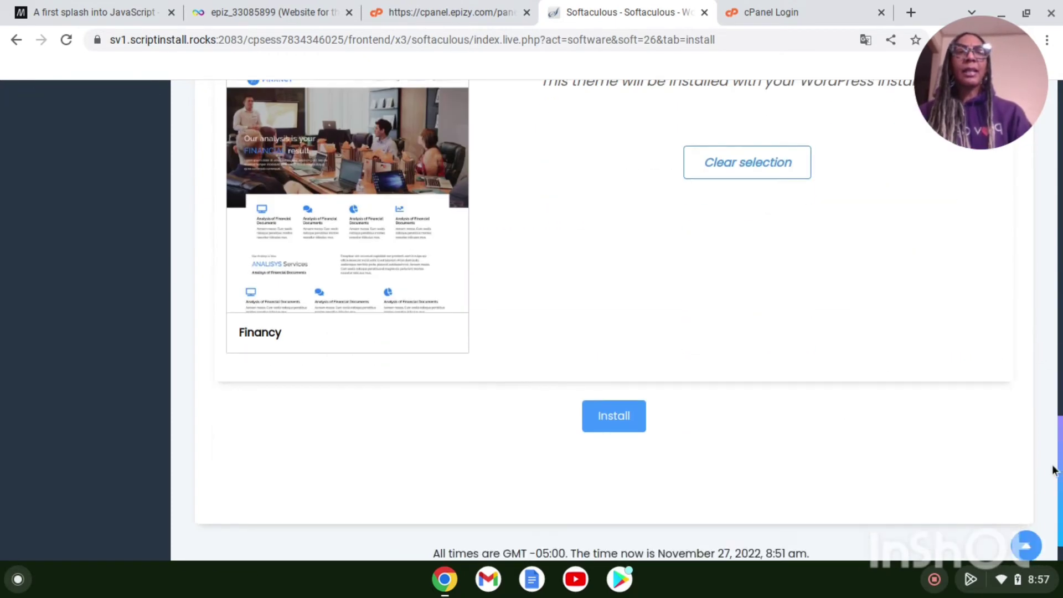
pyautogui.click(622, 417)
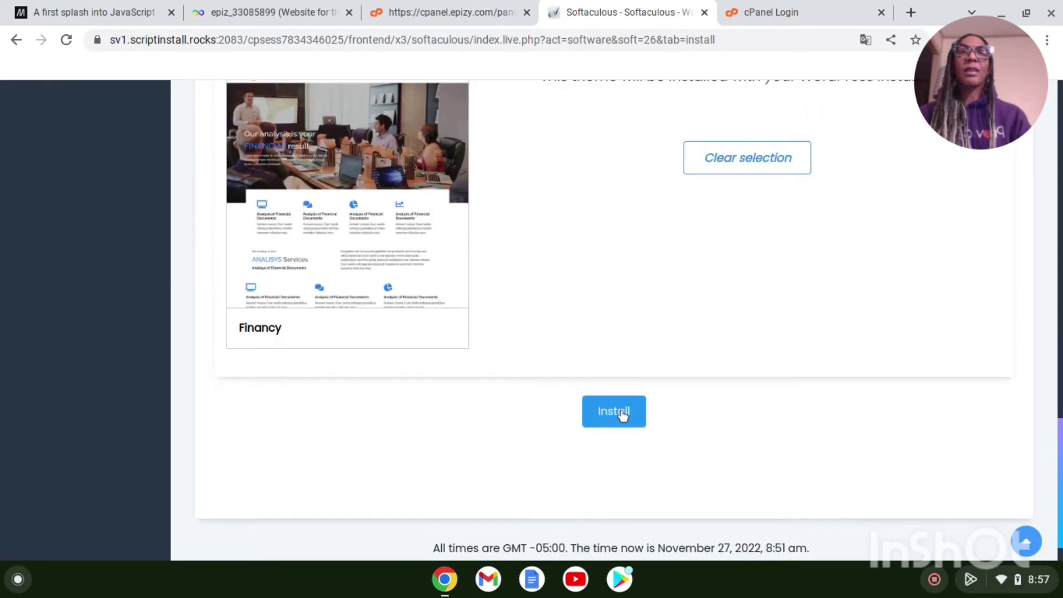
# Step: Return to the install settings and resubmit the WordPress installation on thetestsite.42web.io
pyautogui.scroll(15, 615, 320)
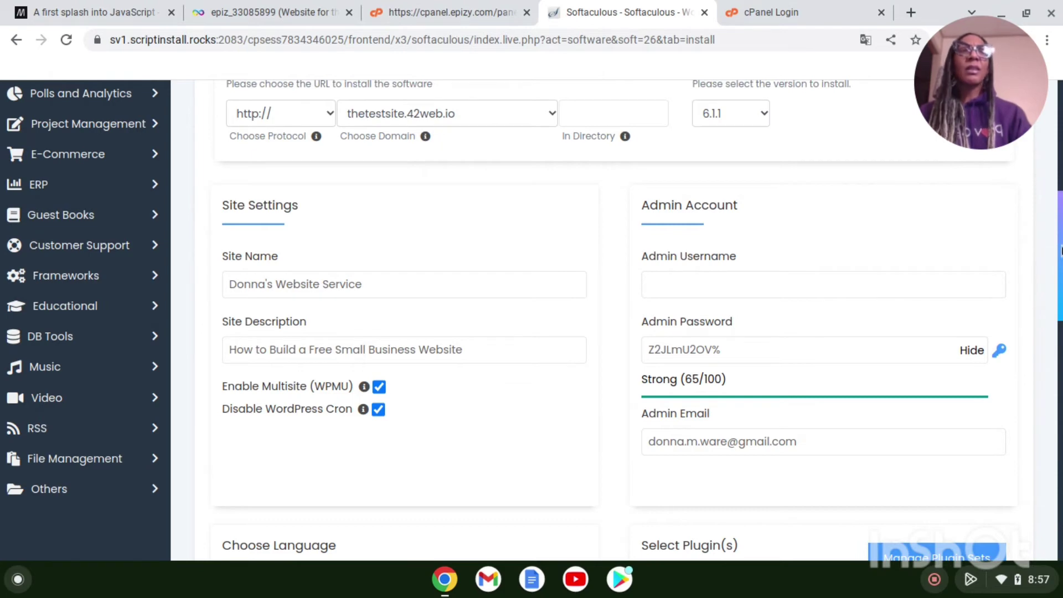
pyautogui.scroll(7, 614, 320)
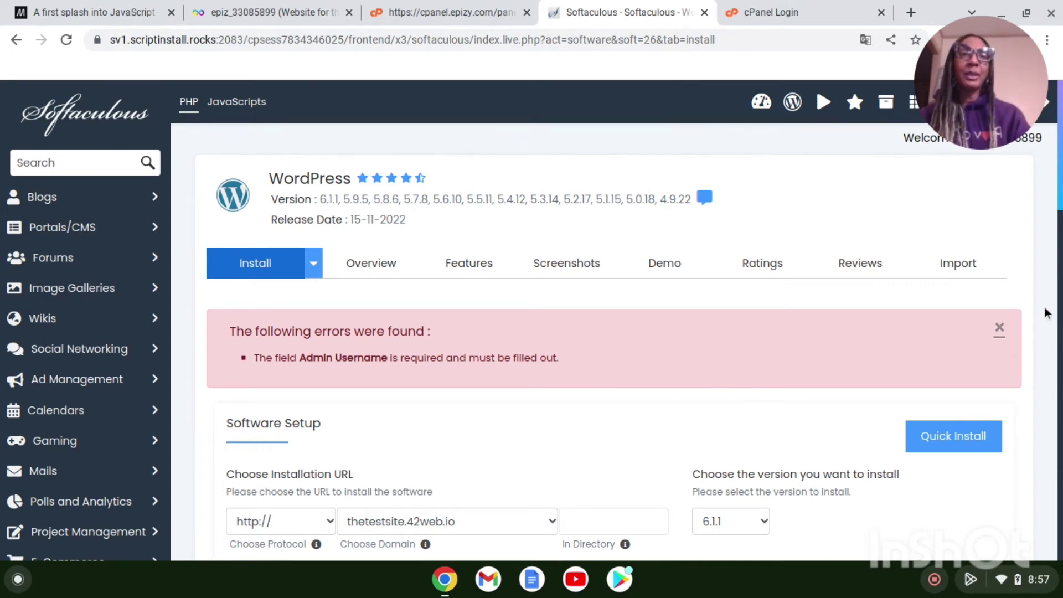
pyautogui.scroll(-7, 1045, 313)
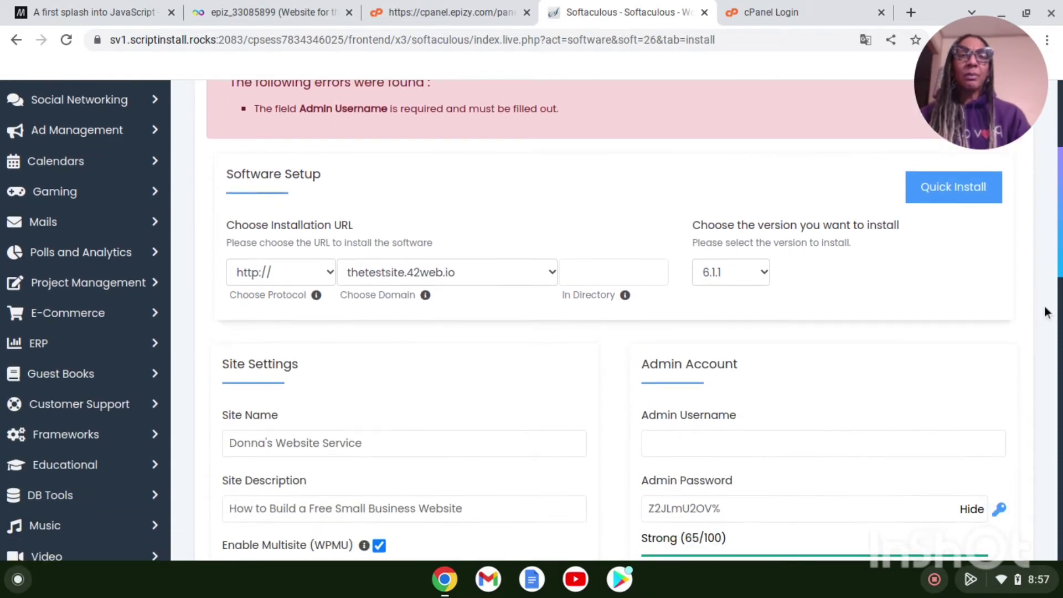
pyautogui.scroll(-2, 1045, 312)
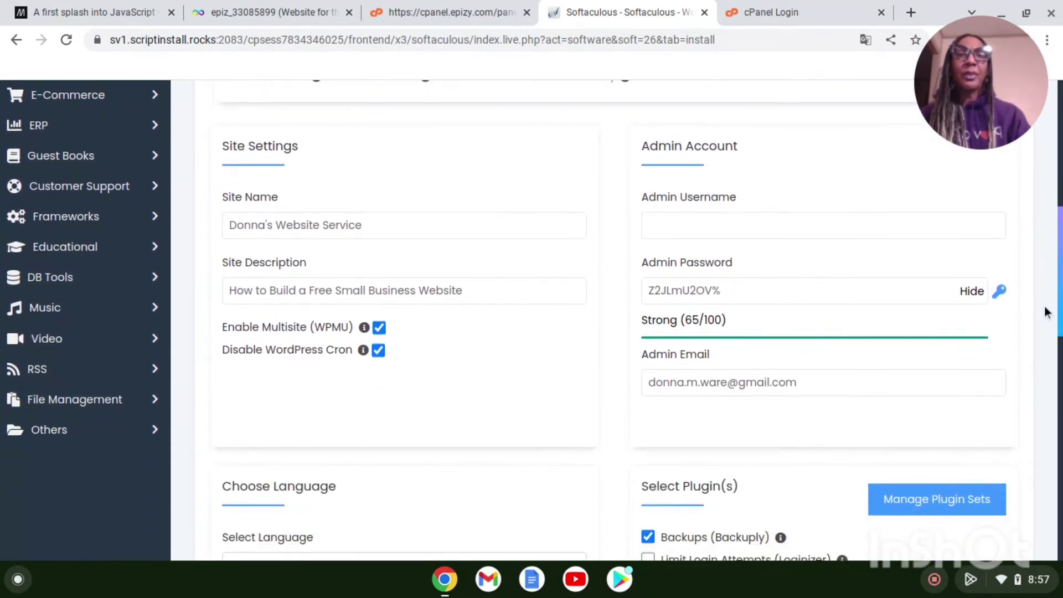
pyautogui.scroll(3, 1044, 307)
pyautogui.click(662, 327)
pyautogui.scroll(5, 695, 352)
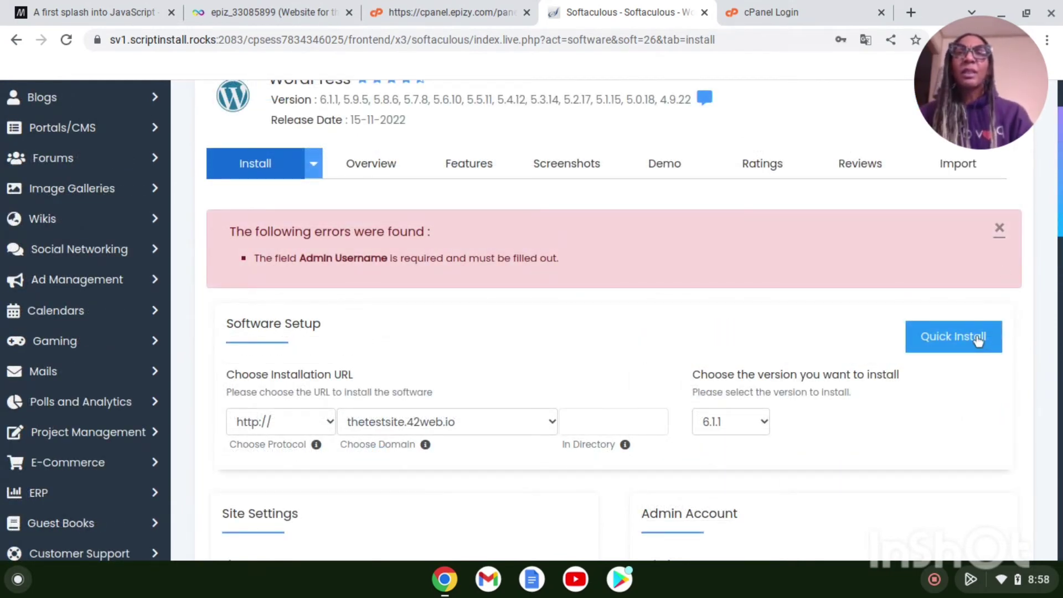
pyautogui.click(241, 168)
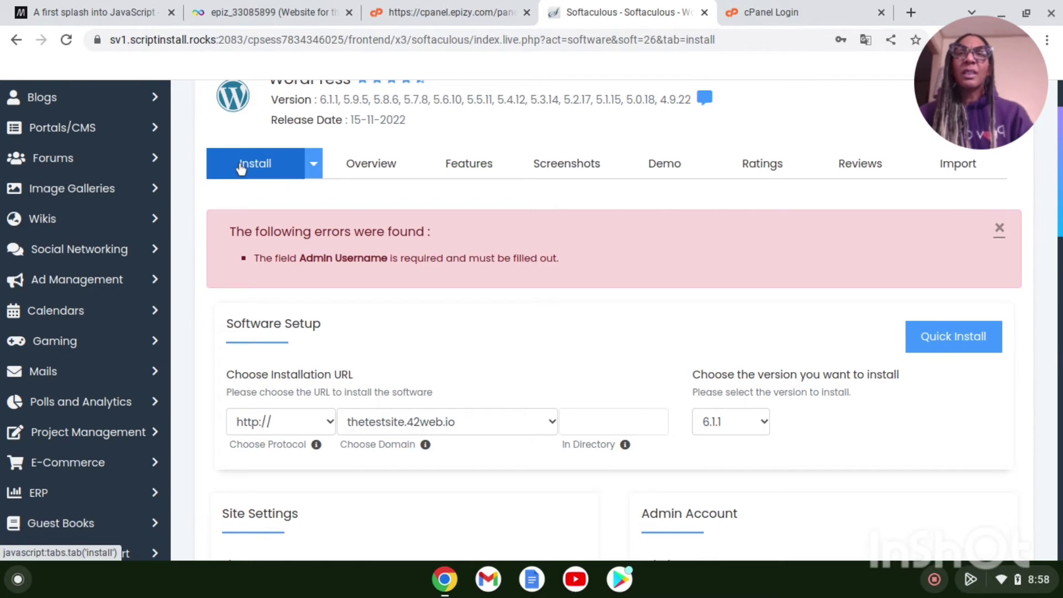
pyautogui.moveTo(1060, 158); pyautogui.dragTo(1052, 486)
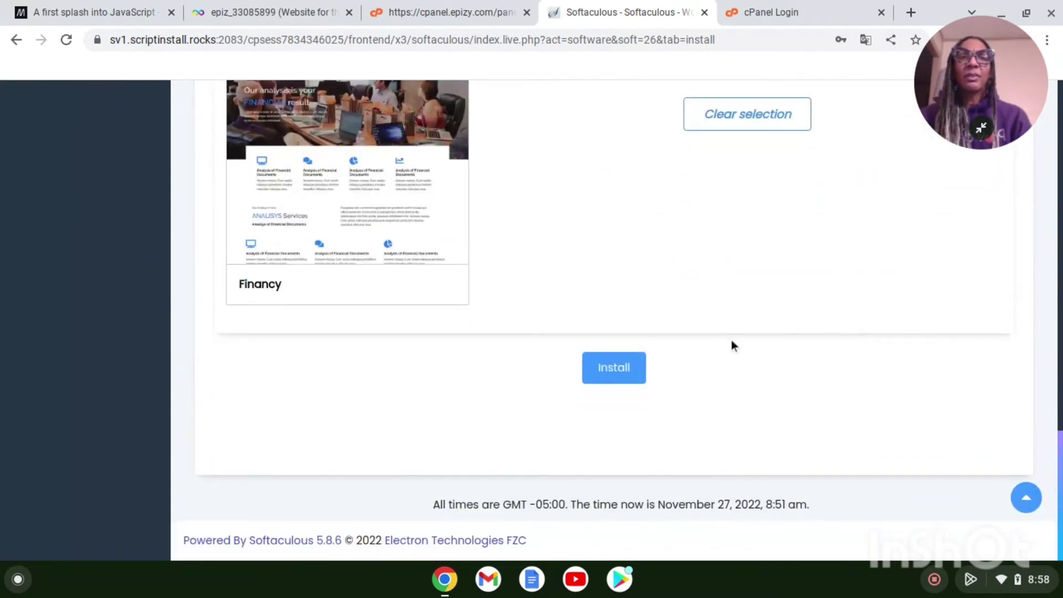
pyautogui.click(615, 367)
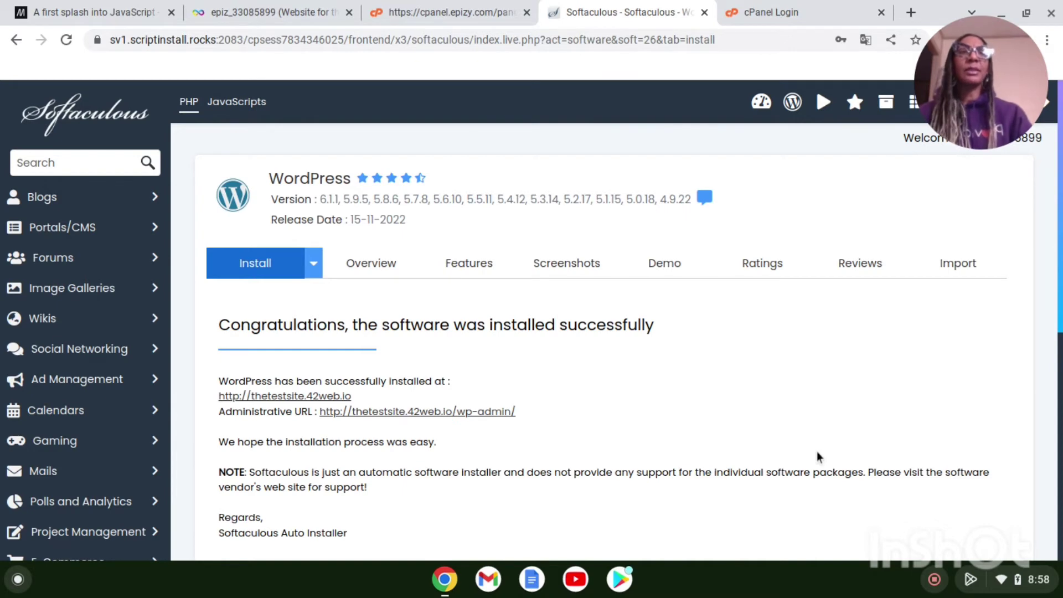
pyautogui.moveTo(984, 126)
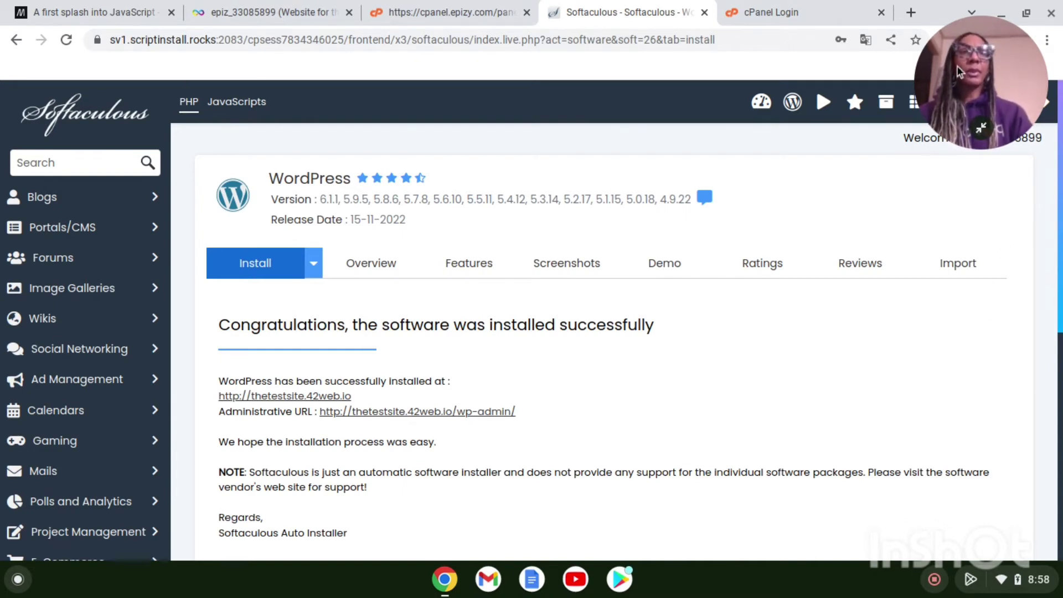
pyautogui.moveTo(976, 95); pyautogui.dragTo(978, 490)
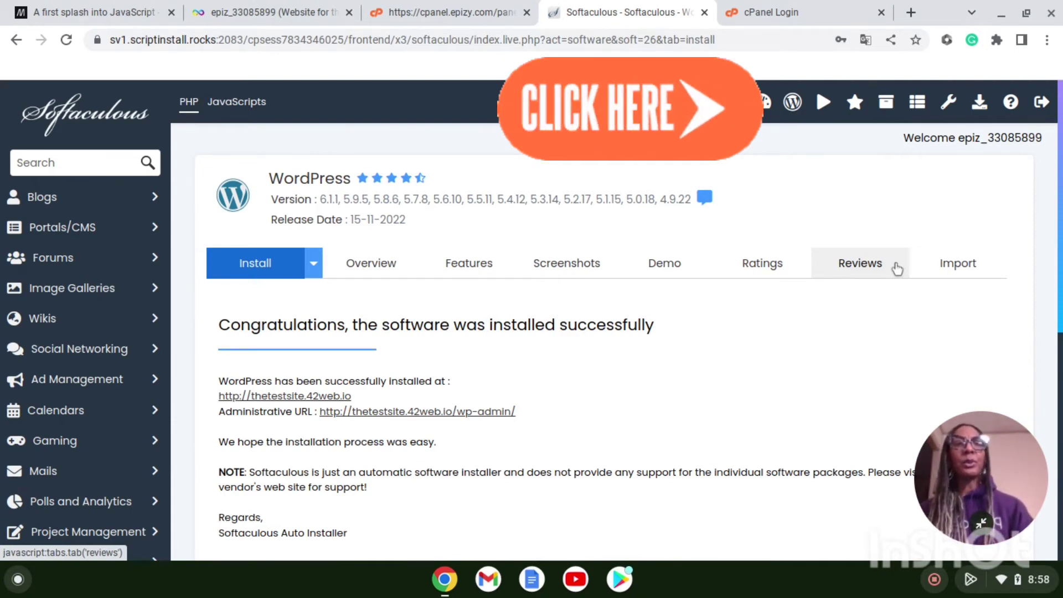
# Step: Log into thetestsite.42web.io's WordPress admin from the WordPress Manager list
pyautogui.click(793, 103)
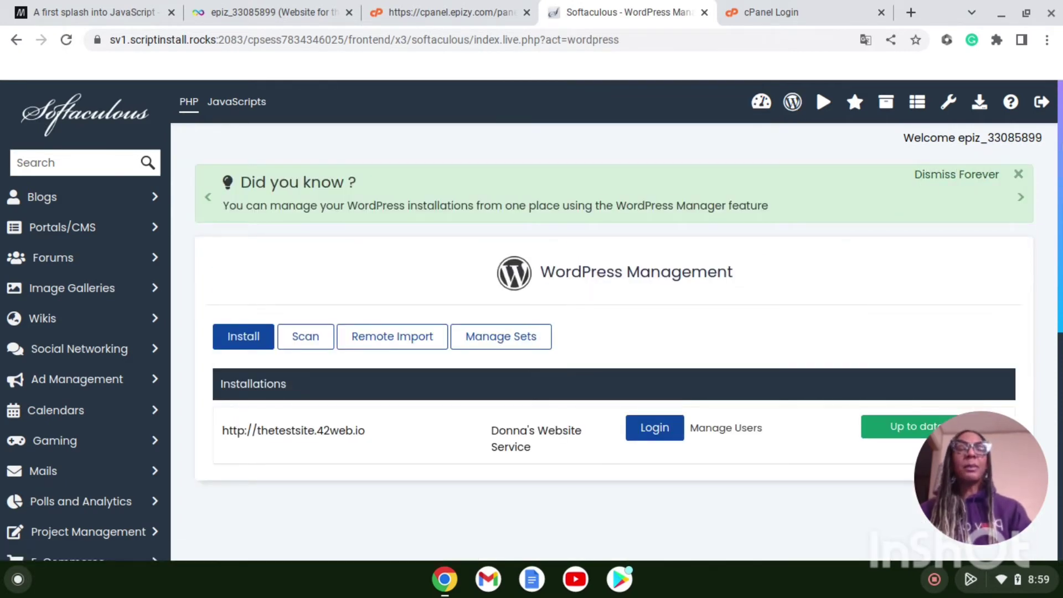
pyautogui.scroll(-1, 981, 169)
pyautogui.scroll(1, 1061, 161)
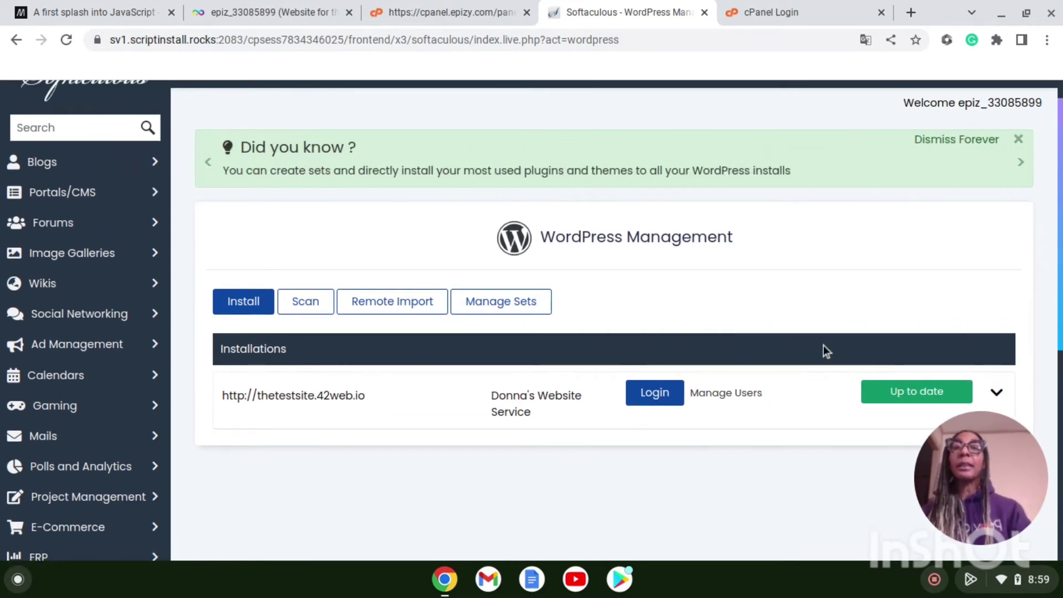
pyautogui.click(655, 395)
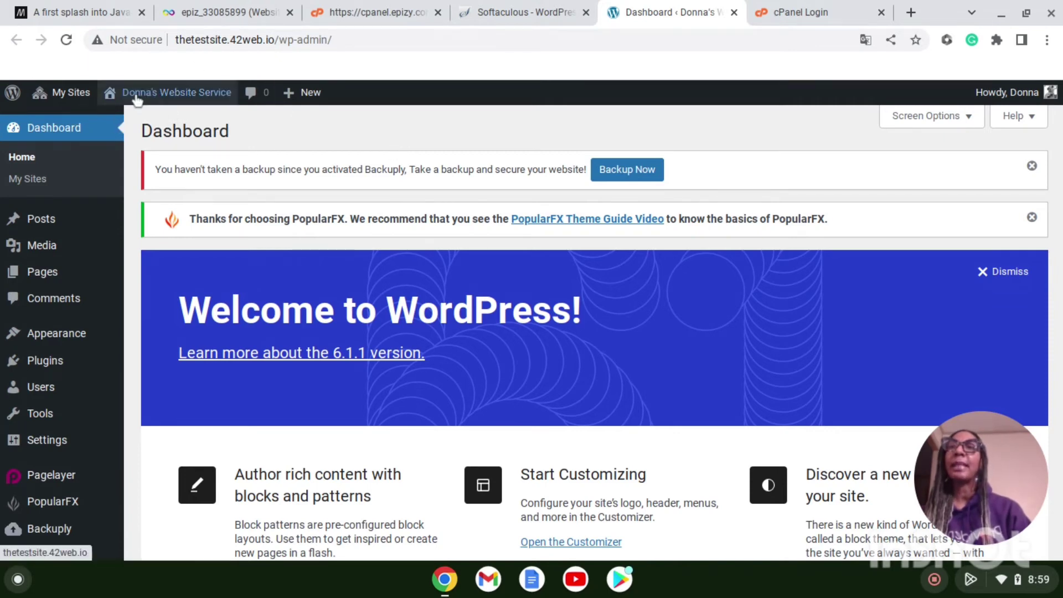
# Step: Open All Posts, showing the single Hello world! post dated 2022/11/27
pyautogui.moveTo(192, 105)
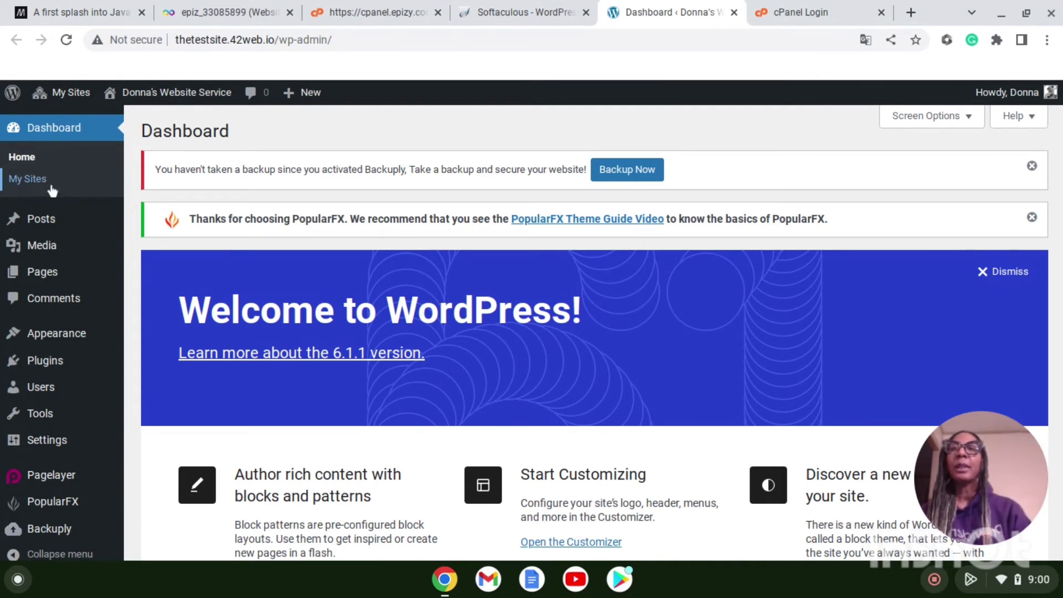
pyautogui.moveTo(118, 245)
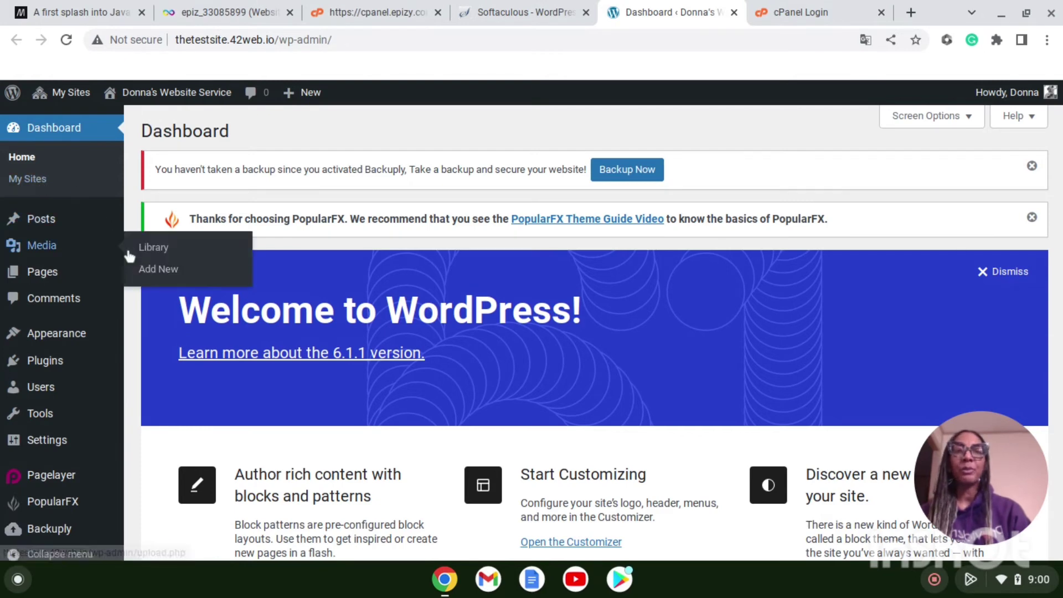
pyautogui.moveTo(46, 221)
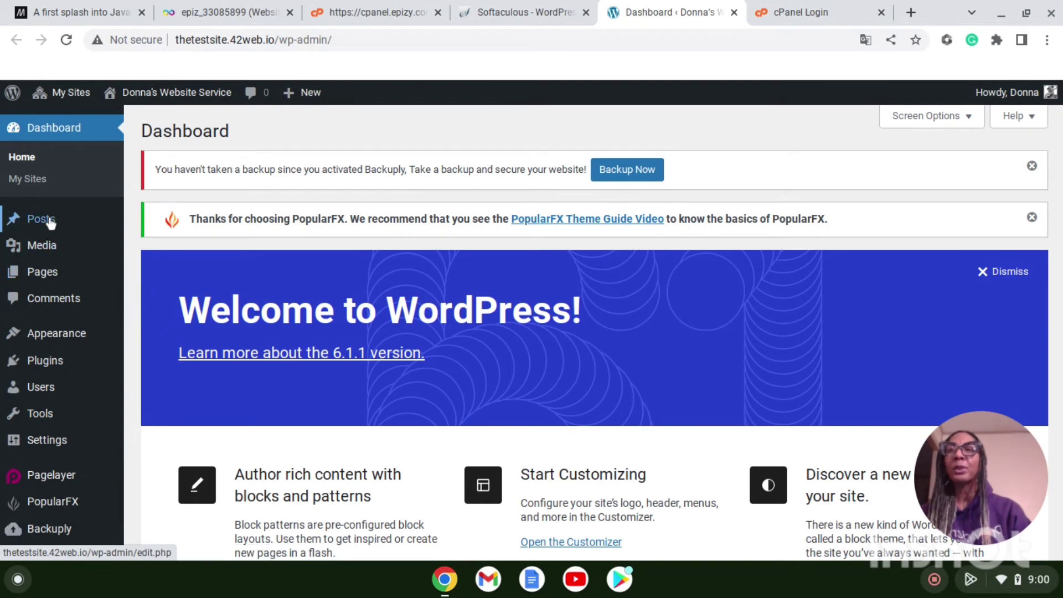
pyautogui.click(48, 222)
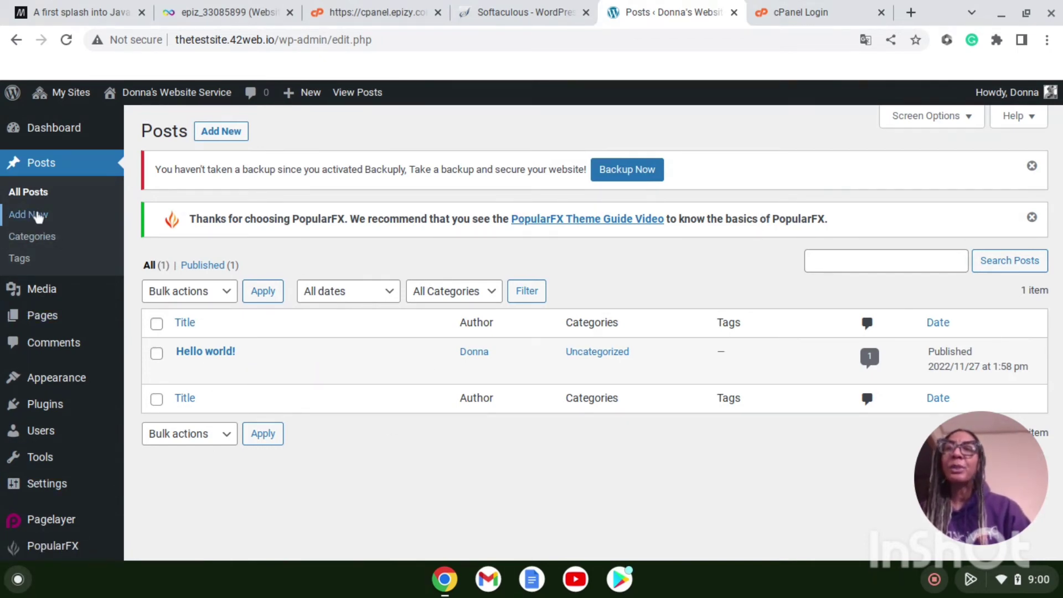
pyautogui.click(38, 217)
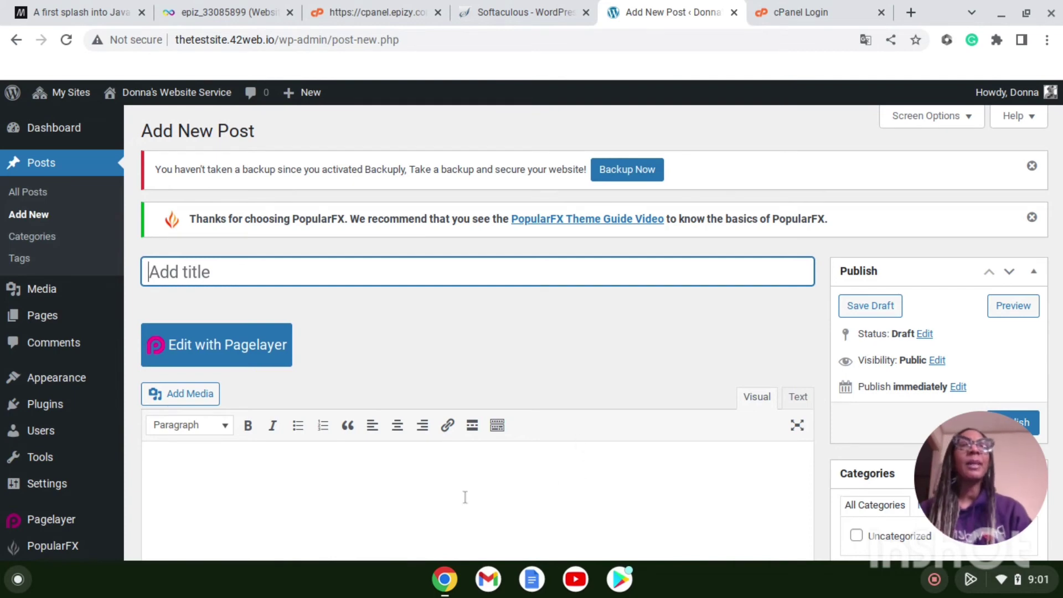
pyautogui.click(970, 117)
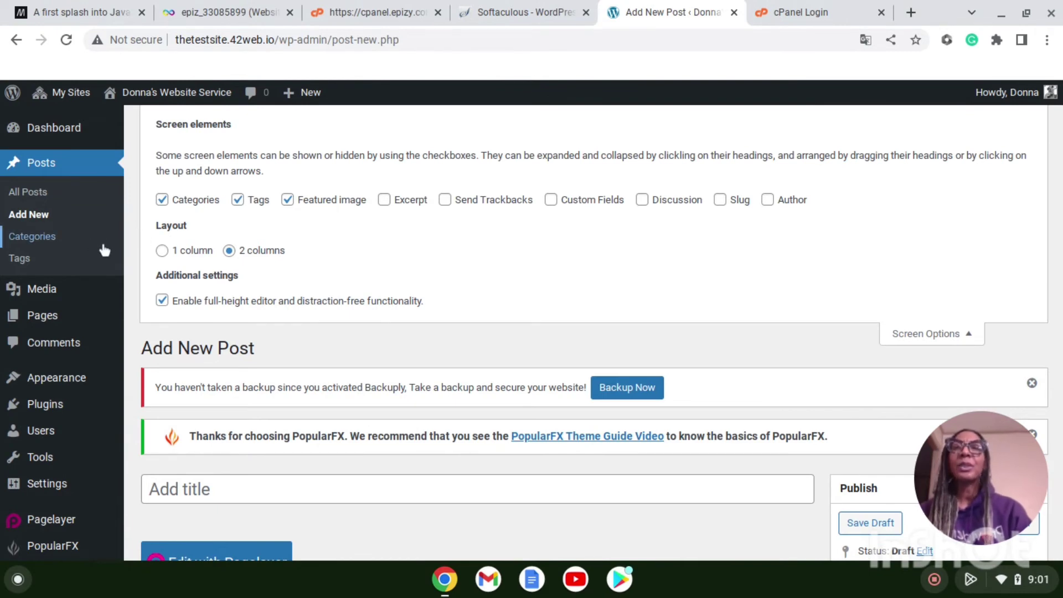
pyautogui.click(40, 195)
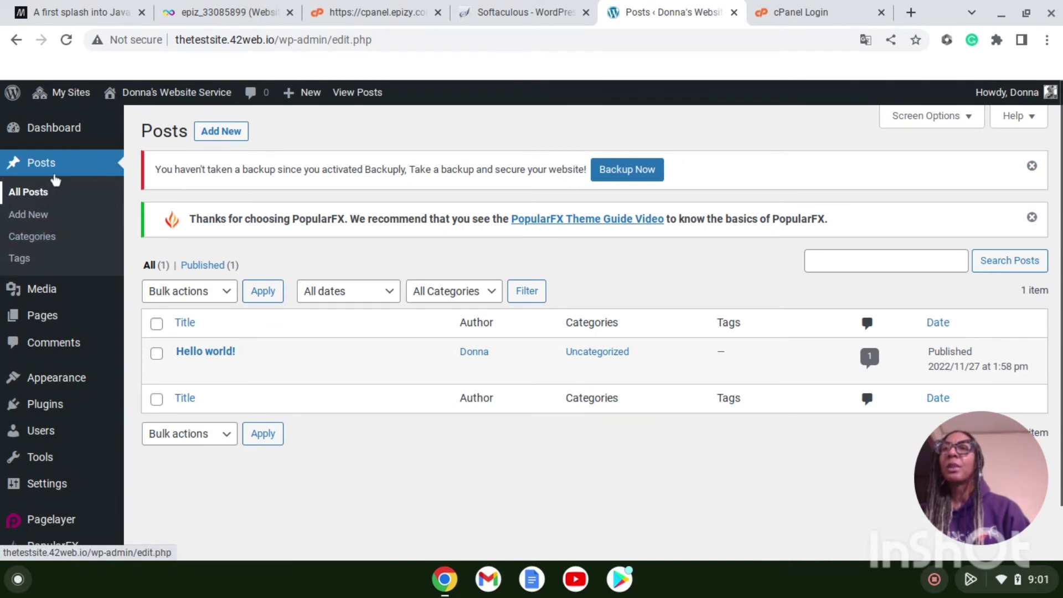
# Step: Open the Media Library holding the site's nine placeholder images
pyautogui.click(68, 162)
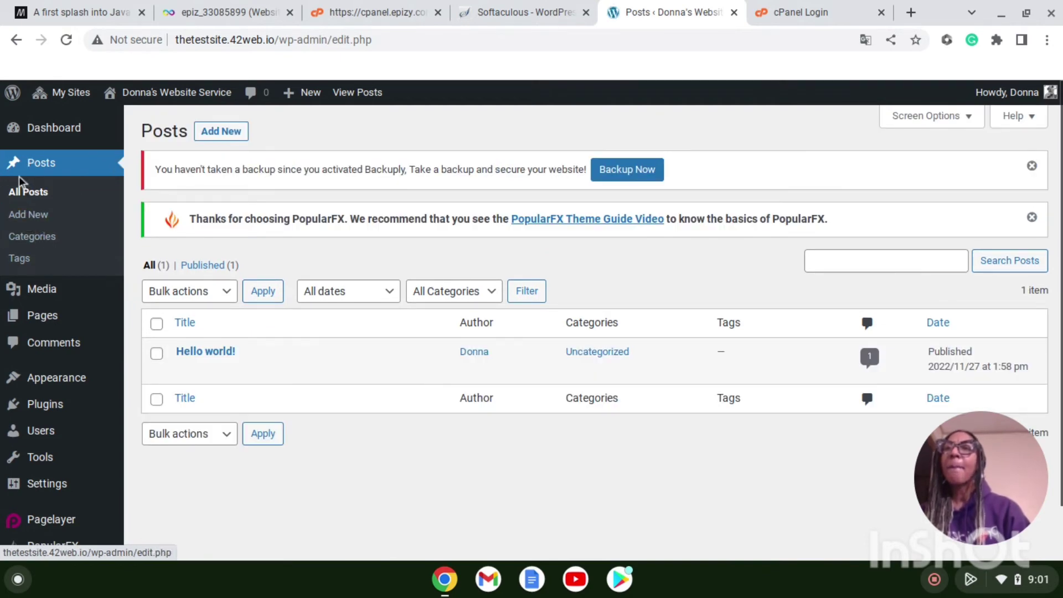
pyautogui.moveTo(40, 293)
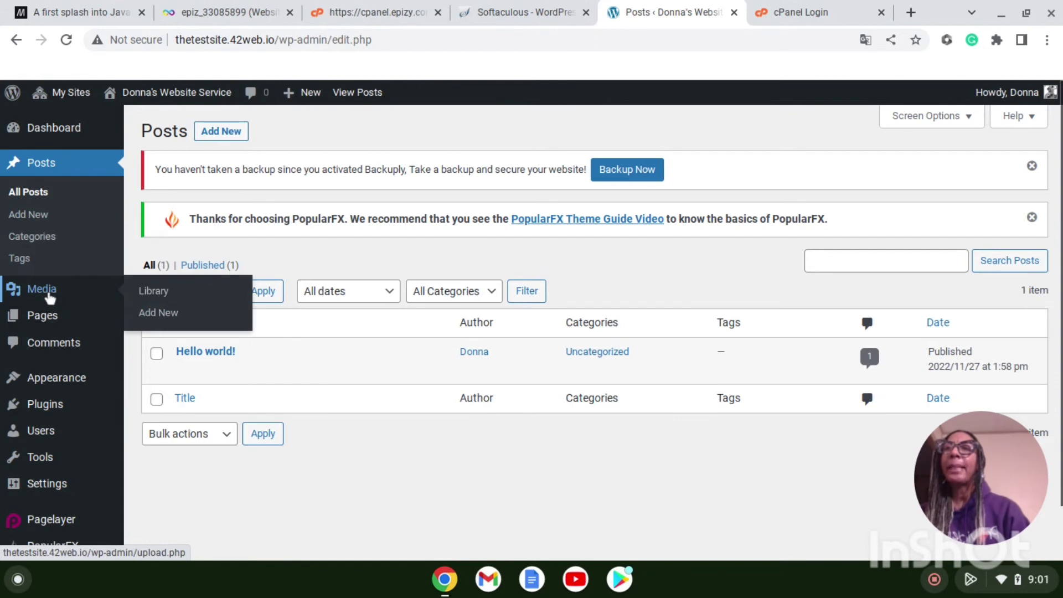
pyautogui.click(50, 295)
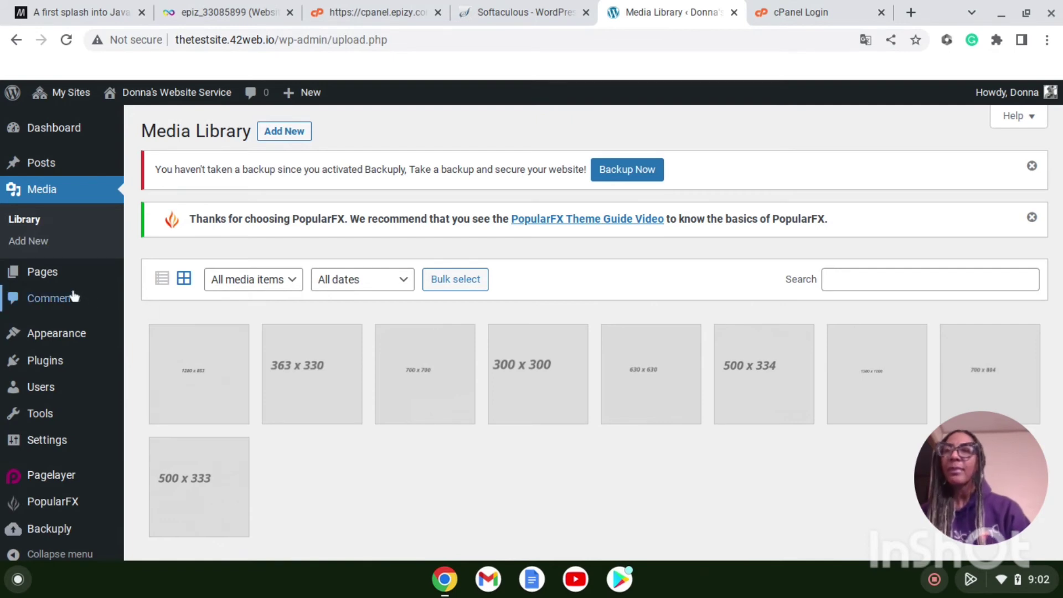
# Step: Open All Pages and scroll through the seven pages, including About, Blog, Contact and Home
pyautogui.click(49, 282)
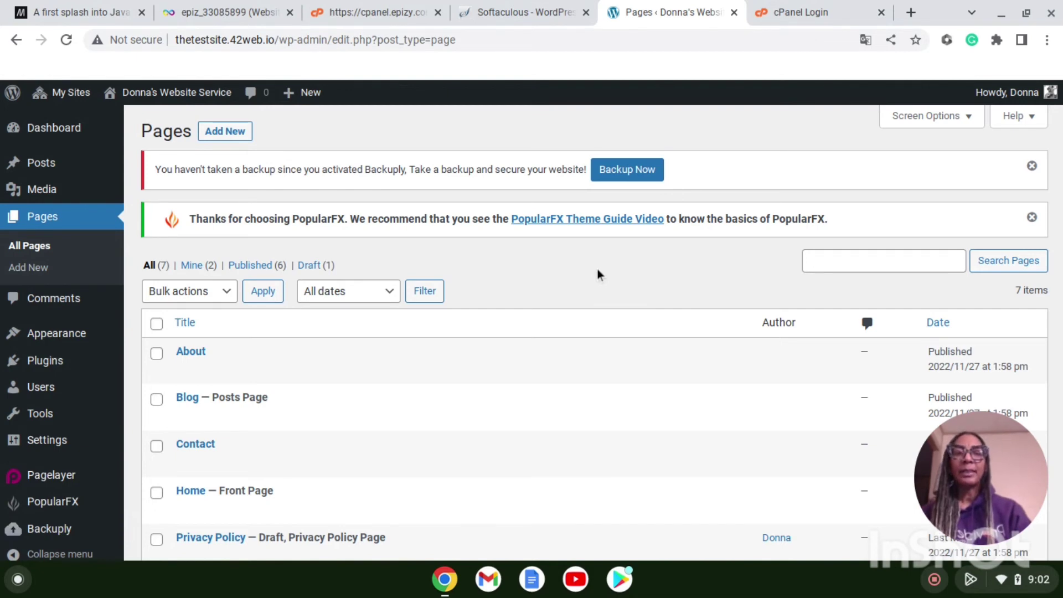
pyautogui.scroll(-2, 598, 273)
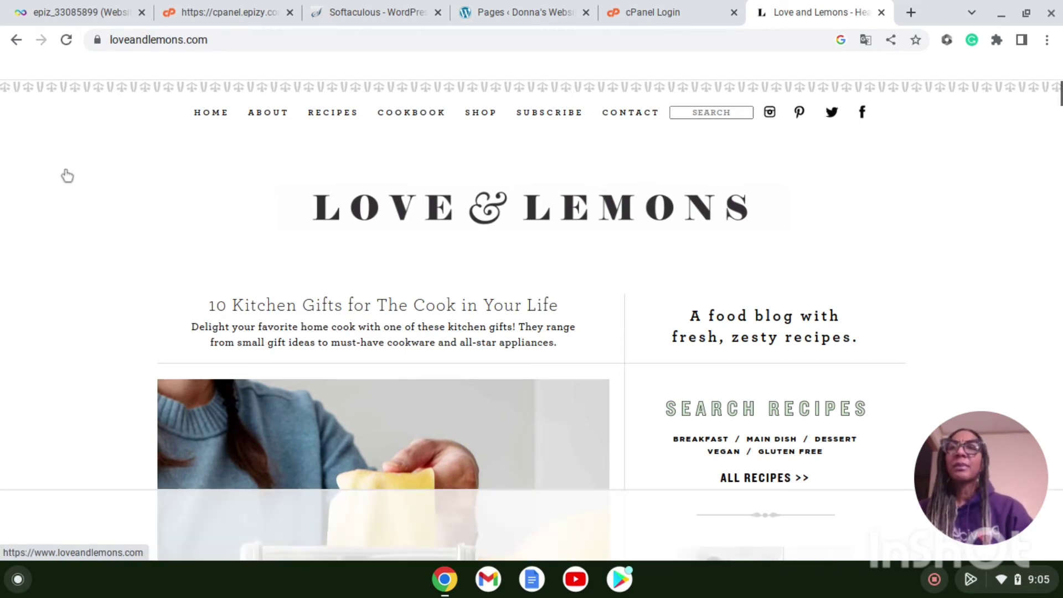
# Step: Scroll down and back up through the Love & Lemons home page
pyautogui.scroll(-2, 106, 282)
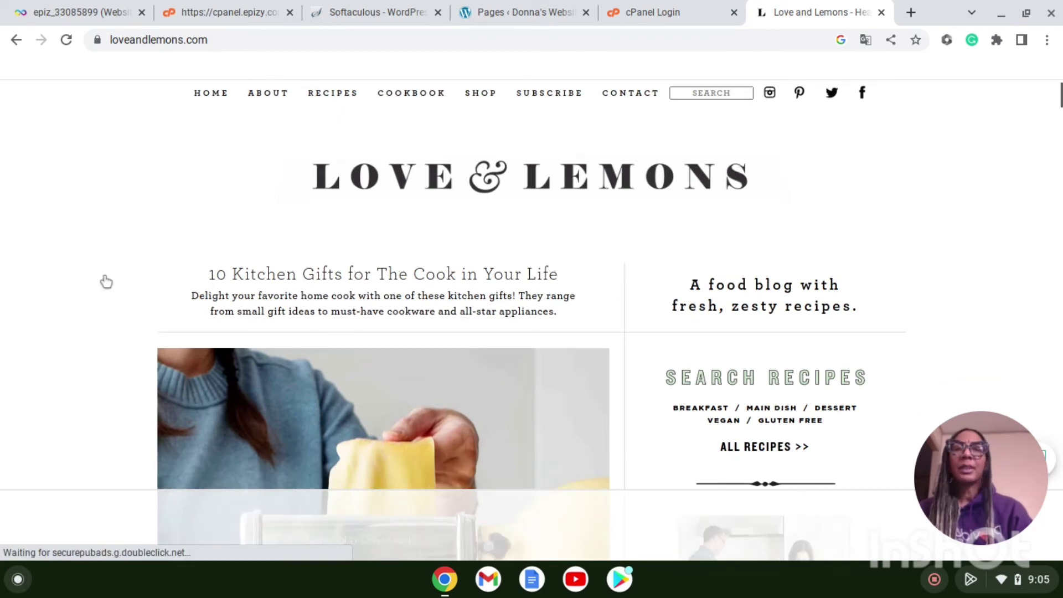
pyautogui.scroll(-6, 106, 282)
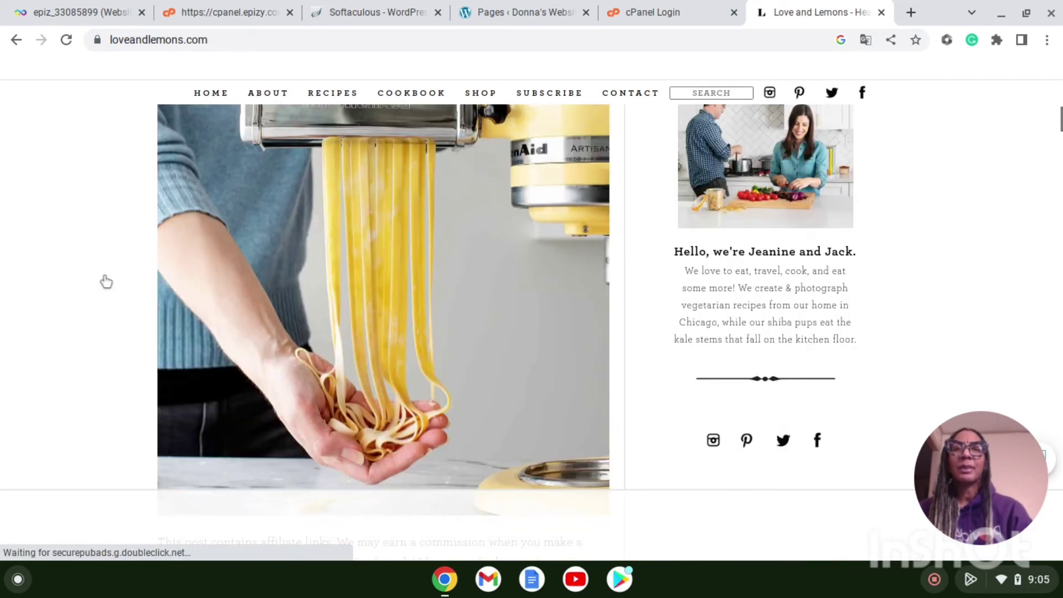
pyautogui.scroll(-2, 107, 281)
pyautogui.scroll(-5, 106, 282)
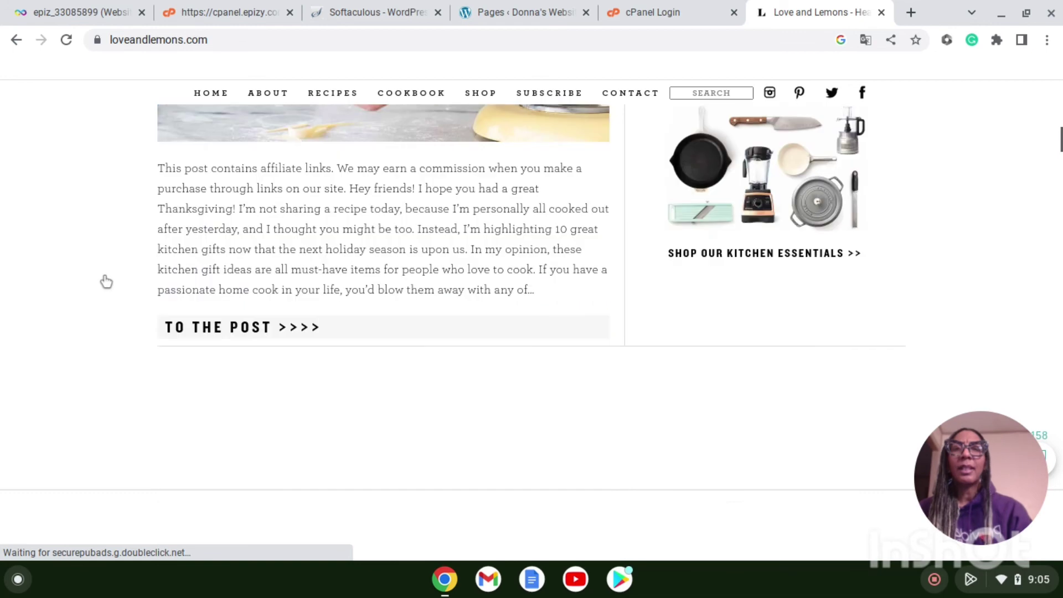
pyautogui.scroll(6, 106, 282)
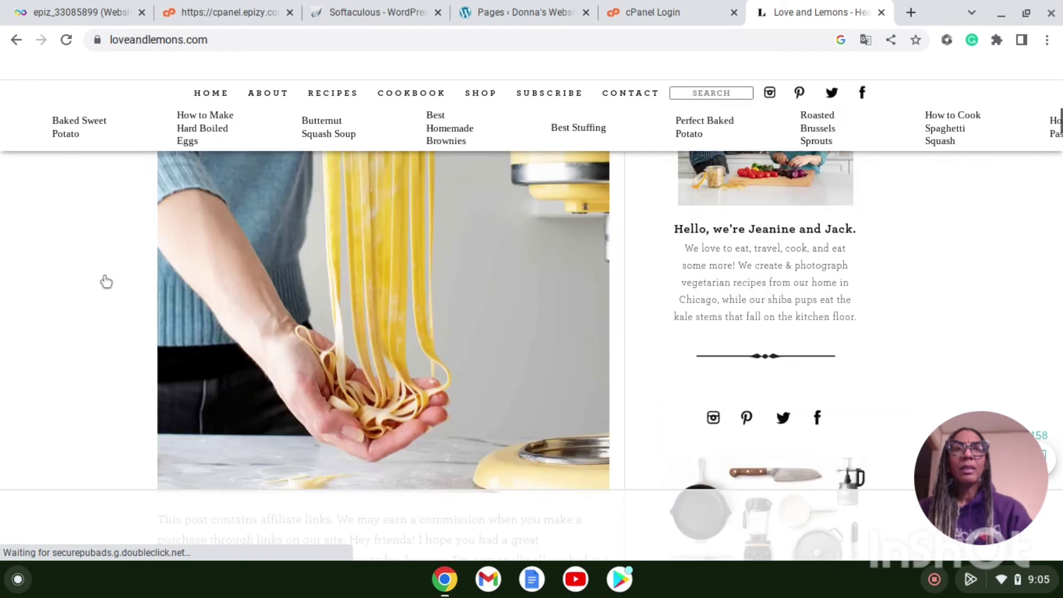
pyautogui.scroll(5, 106, 281)
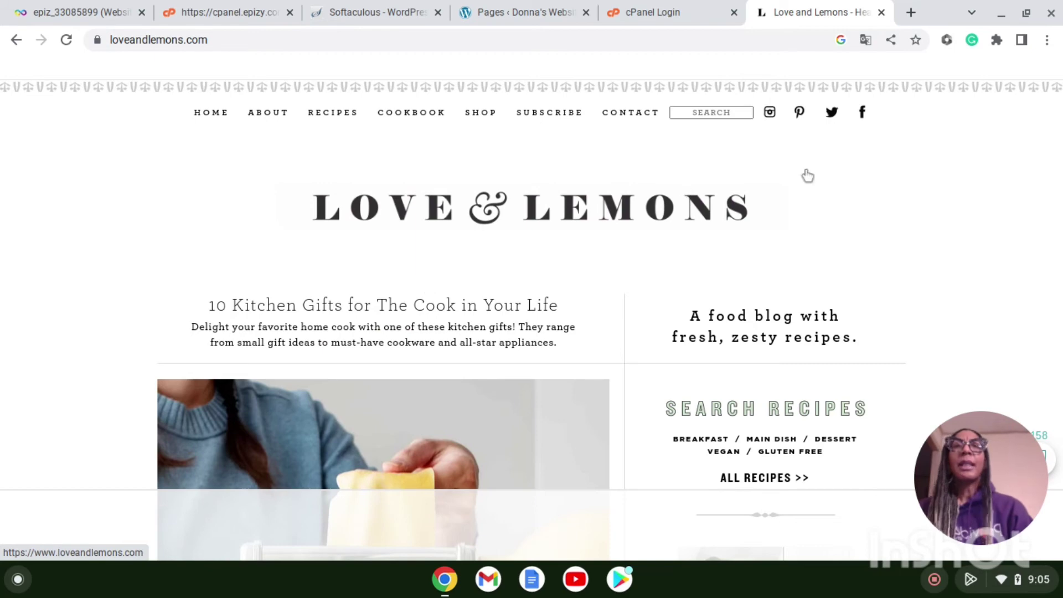
# Step: Check the WordPress pages list, then go back and open the Love & Lemons About page
pyautogui.click(491, 11)
pyautogui.moveTo(200, 259)
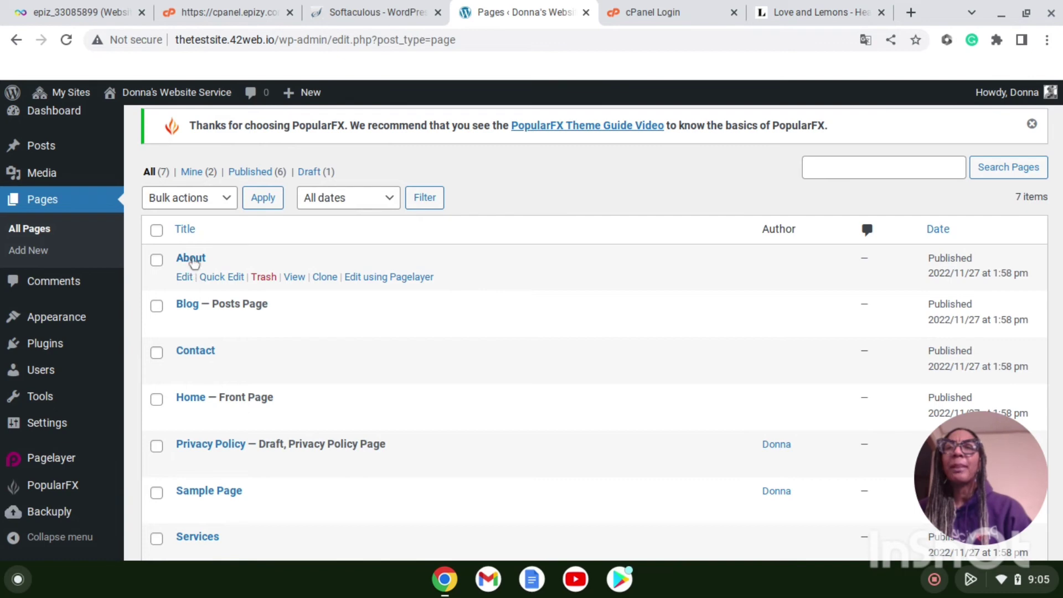
pyautogui.click(786, 12)
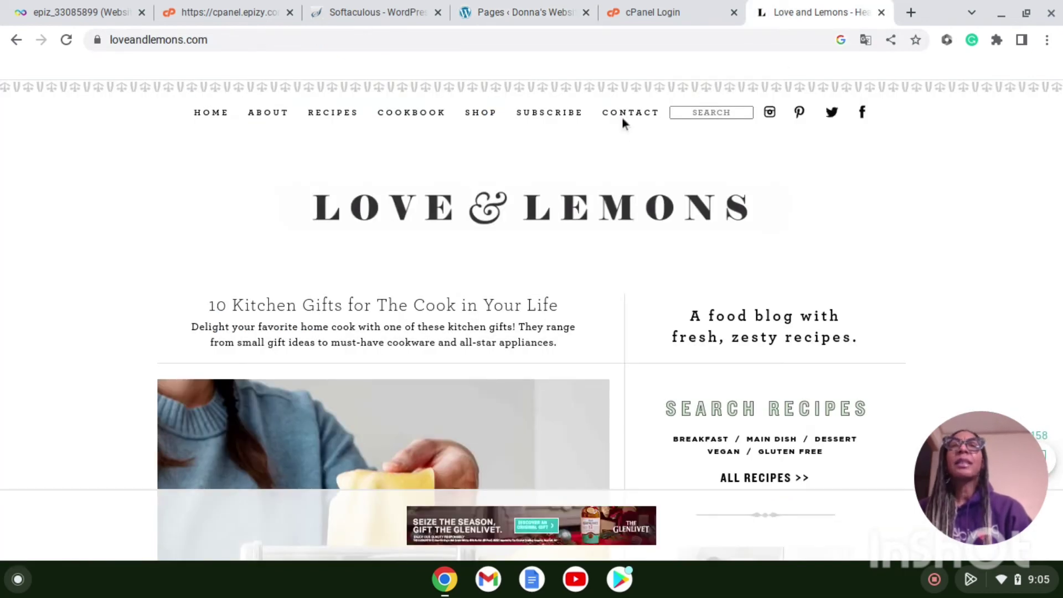
pyautogui.click(276, 118)
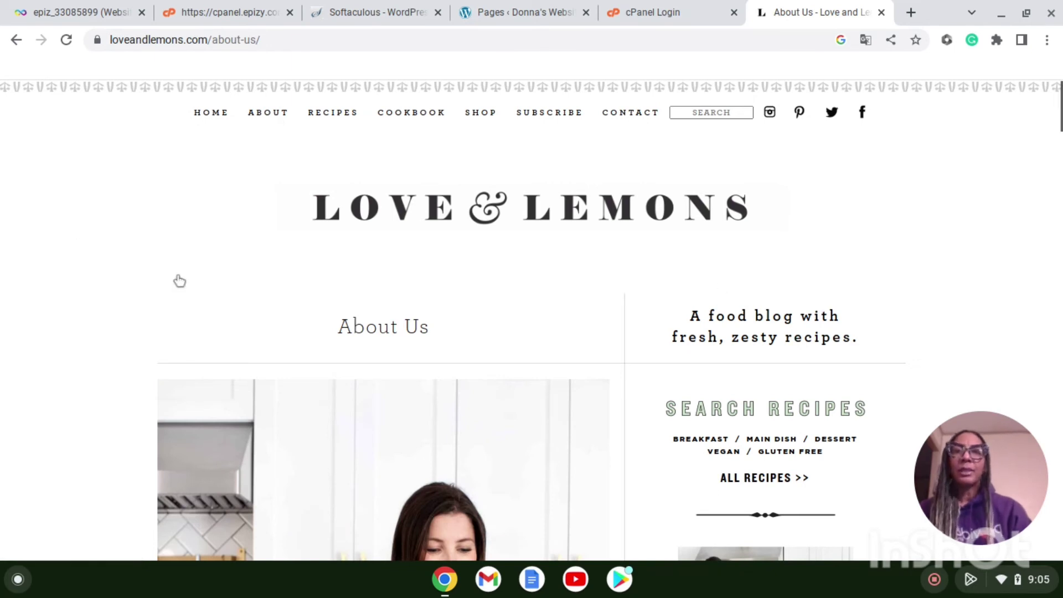
pyautogui.scroll(-1, 62, 282)
pyautogui.scroll(-6, 62, 285)
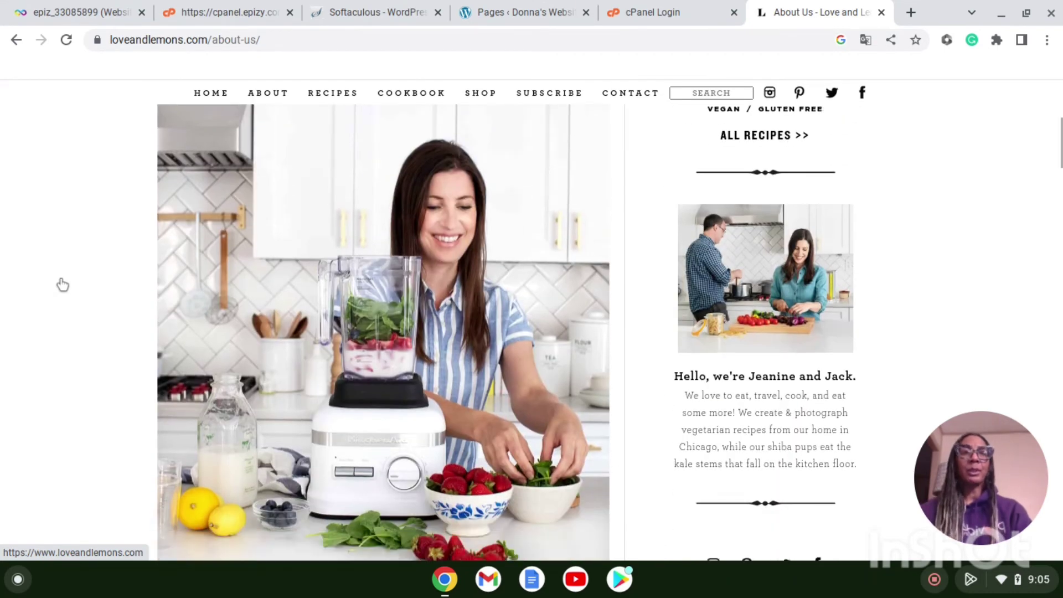
pyautogui.scroll(-4, 62, 285)
pyautogui.scroll(-7, 62, 284)
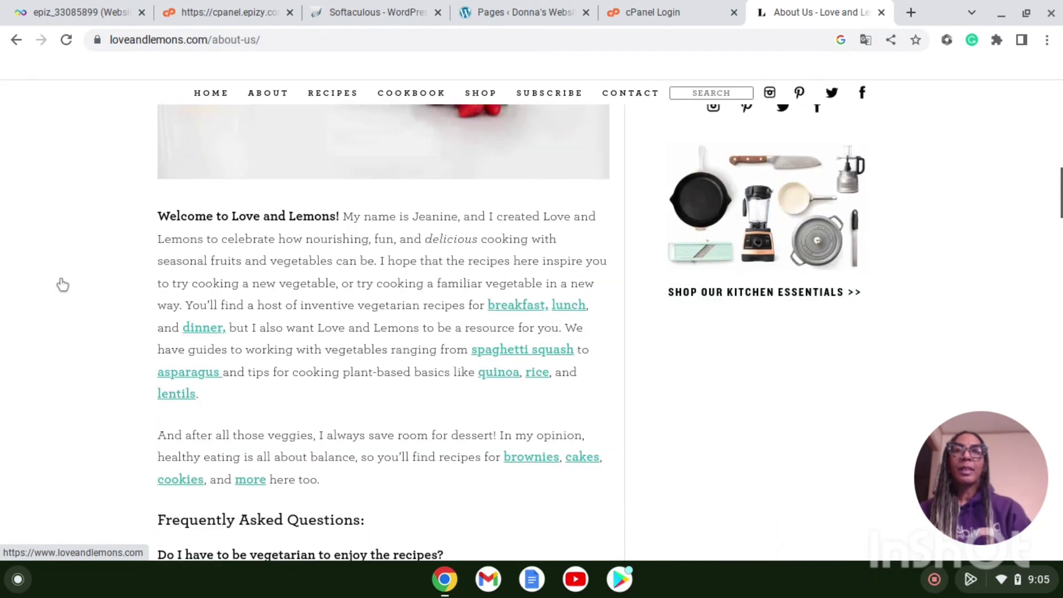
pyautogui.scroll(-12, 62, 285)
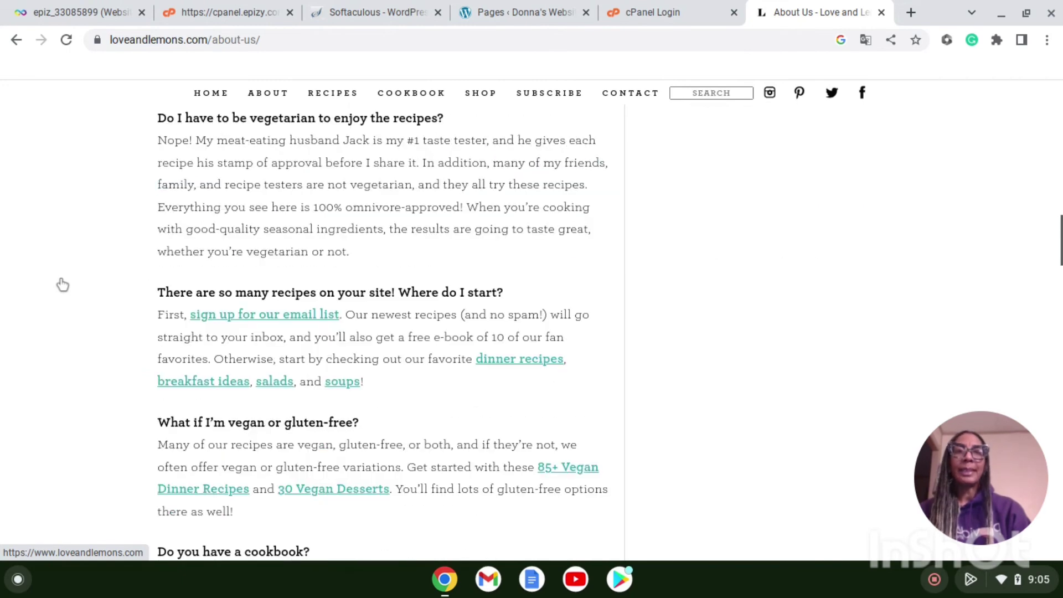
pyautogui.click(527, 11)
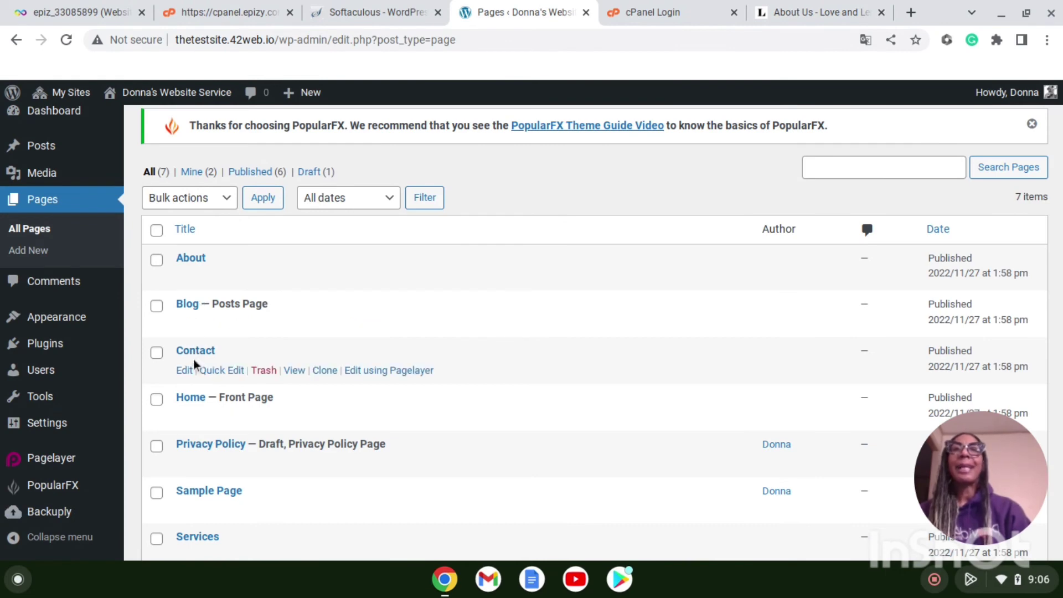
pyautogui.click(784, 11)
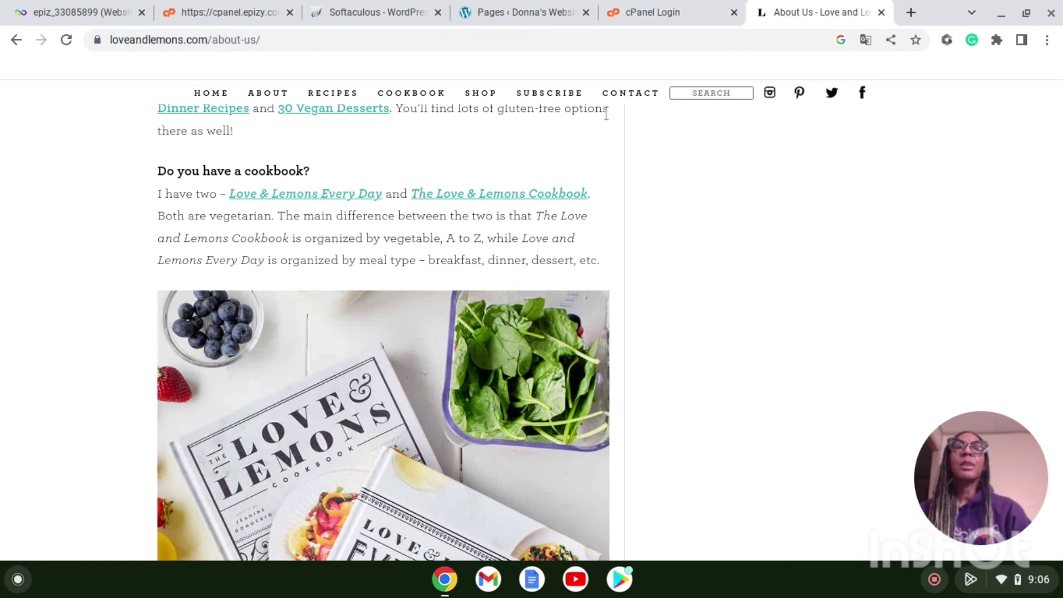
# Step: Open the Love & Lemons Contact page, comparing it briefly with the WordPress pages list
pyautogui.click(631, 94)
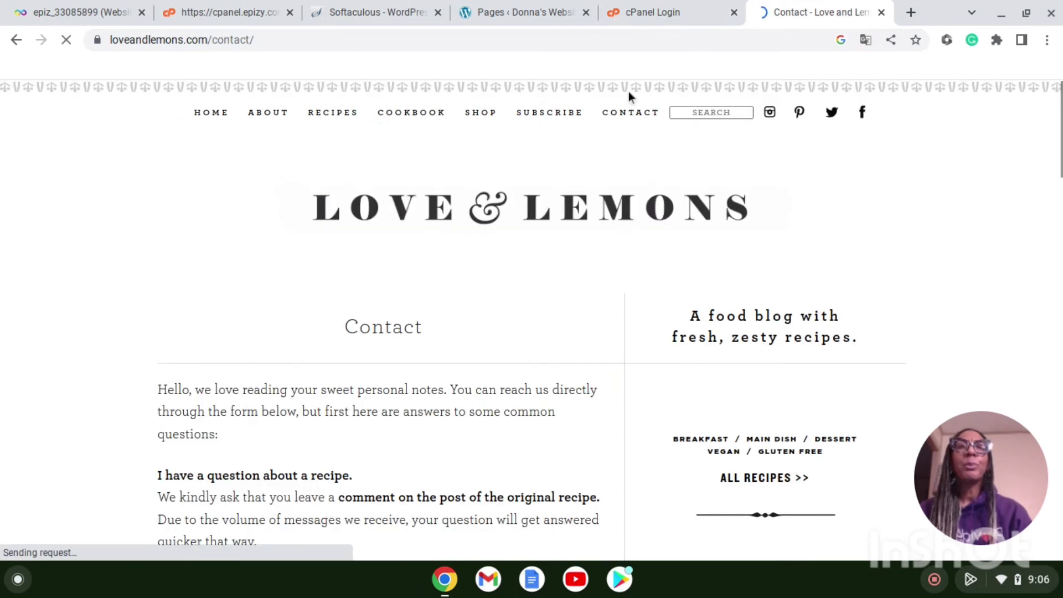
pyautogui.click(523, 13)
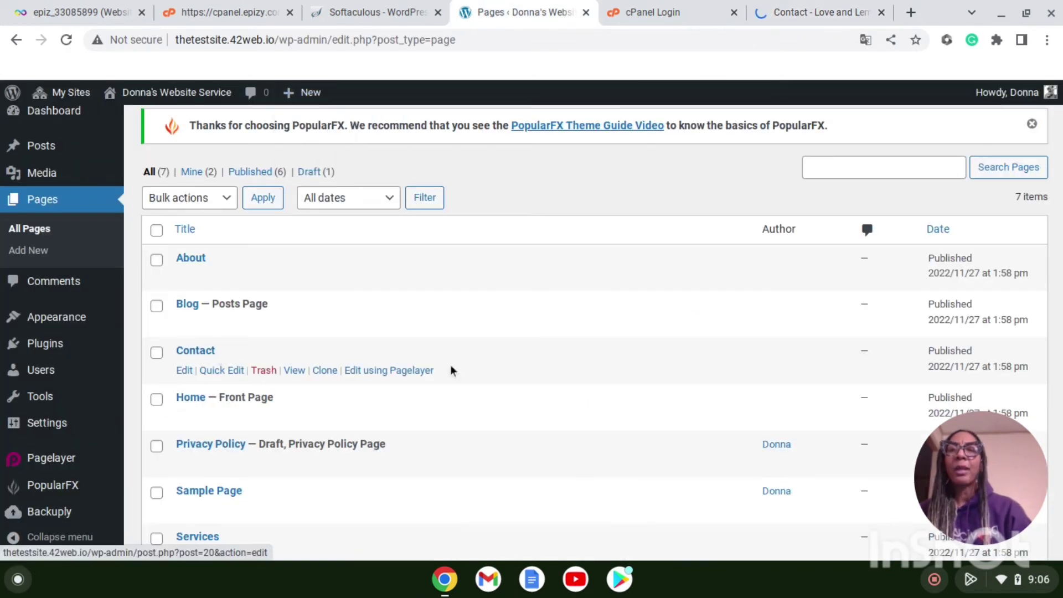
pyautogui.click(809, 10)
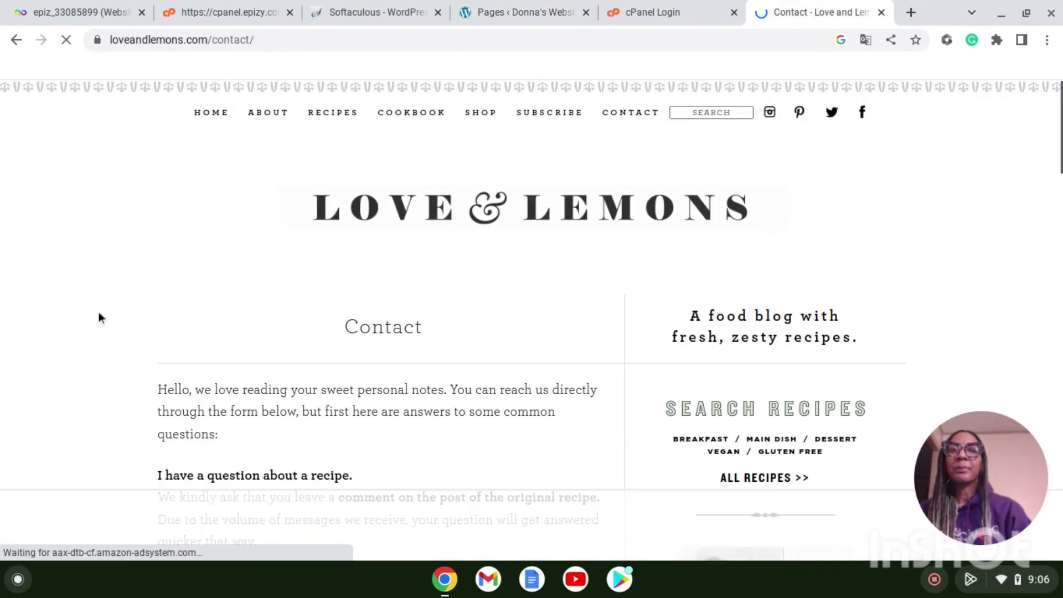
# Step: Scroll past the FAQ and Work with Us sections to the Contact Us form
pyautogui.scroll(-1, 98, 311)
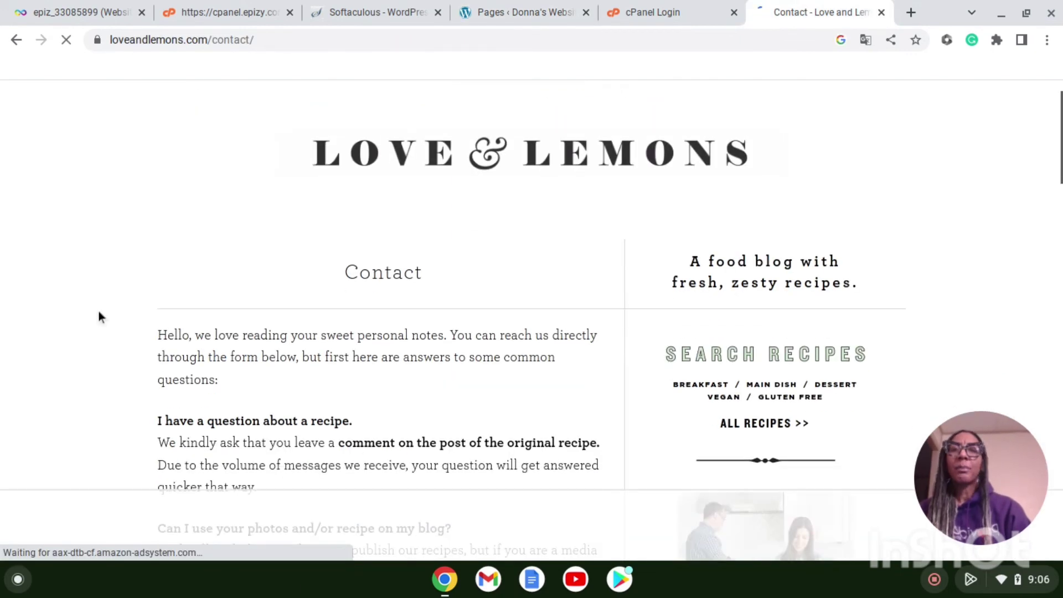
pyautogui.scroll(-5, 98, 311)
pyautogui.scroll(-2, 99, 312)
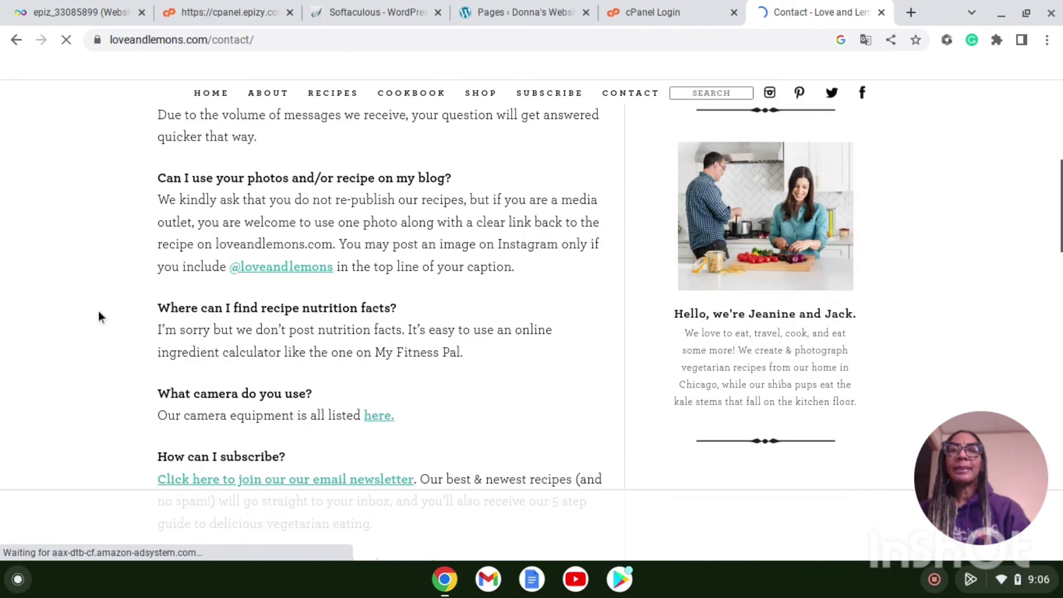
pyautogui.scroll(-5, 98, 312)
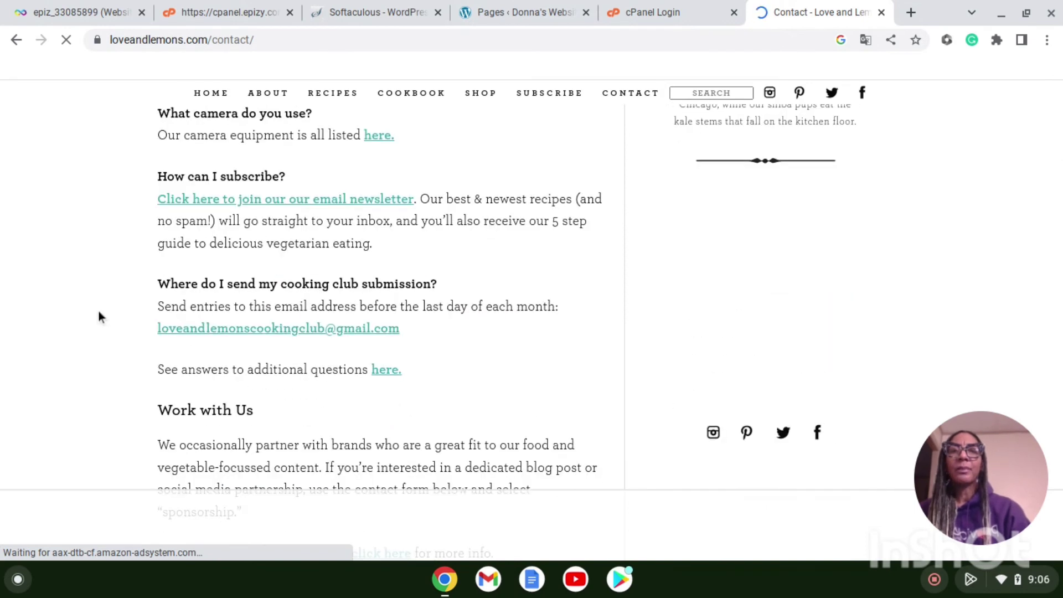
pyautogui.scroll(-2, 98, 313)
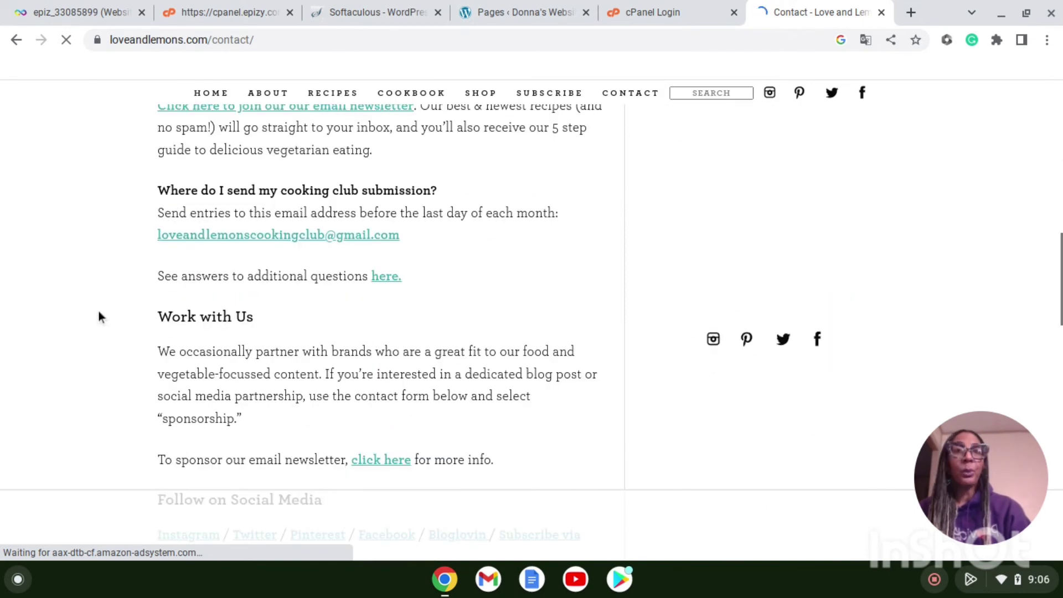
pyautogui.scroll(-7, 99, 317)
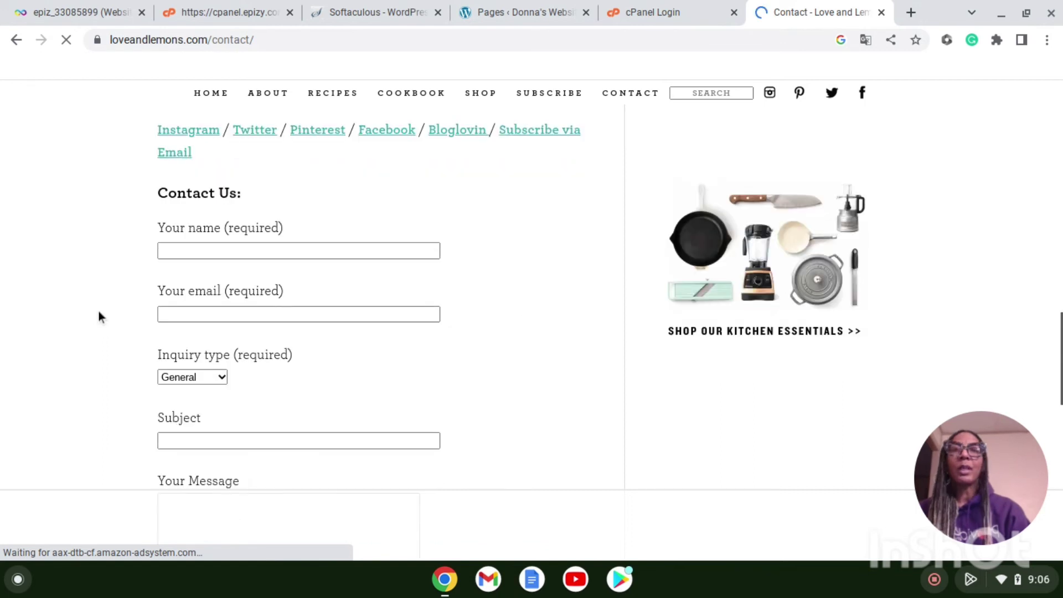
pyautogui.scroll(-2, 98, 310)
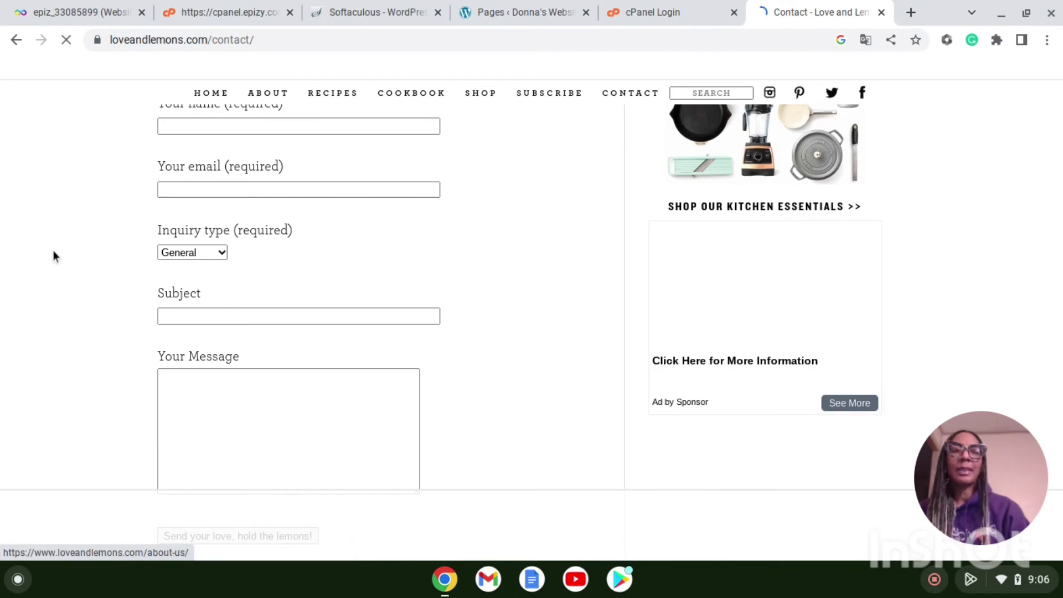
pyautogui.scroll(3, 52, 252)
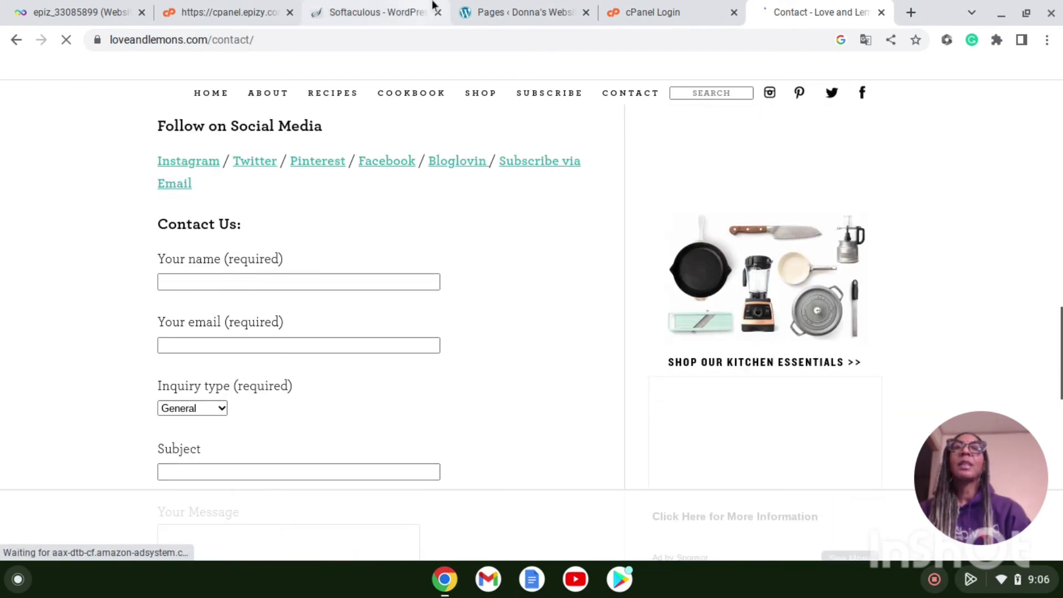
# Step: View the Hello world! sample comment on the WordPress Comments screen, then the installed Themes list
pyautogui.click(505, 6)
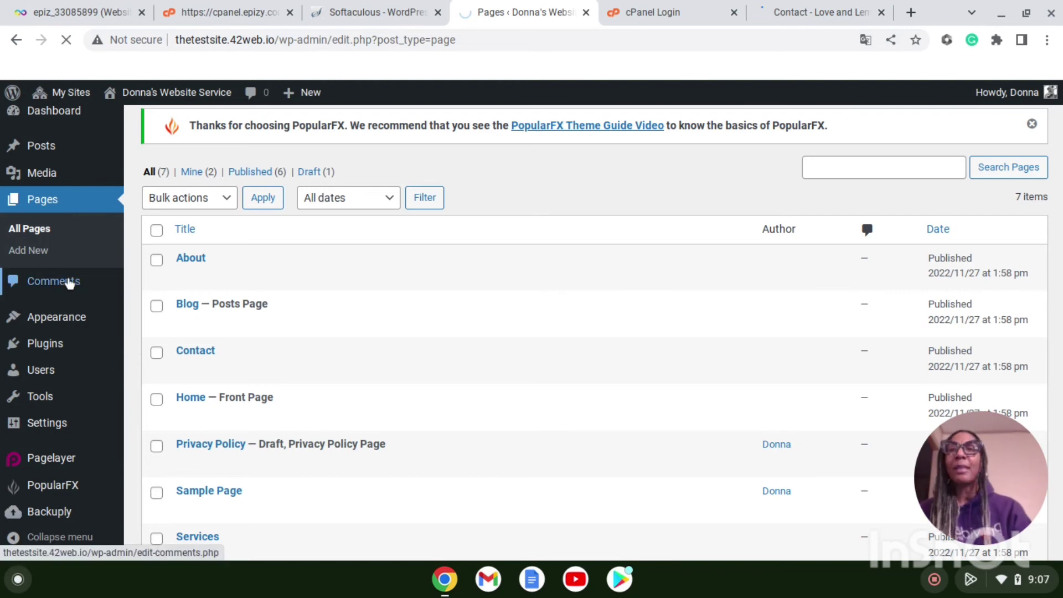
pyautogui.click(66, 281)
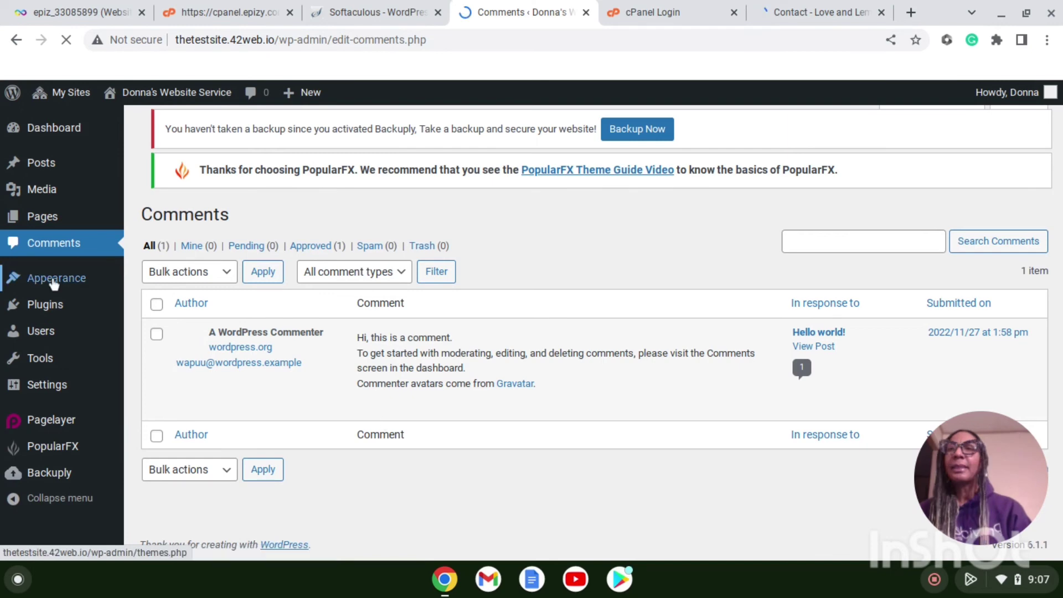
pyautogui.moveTo(54, 283)
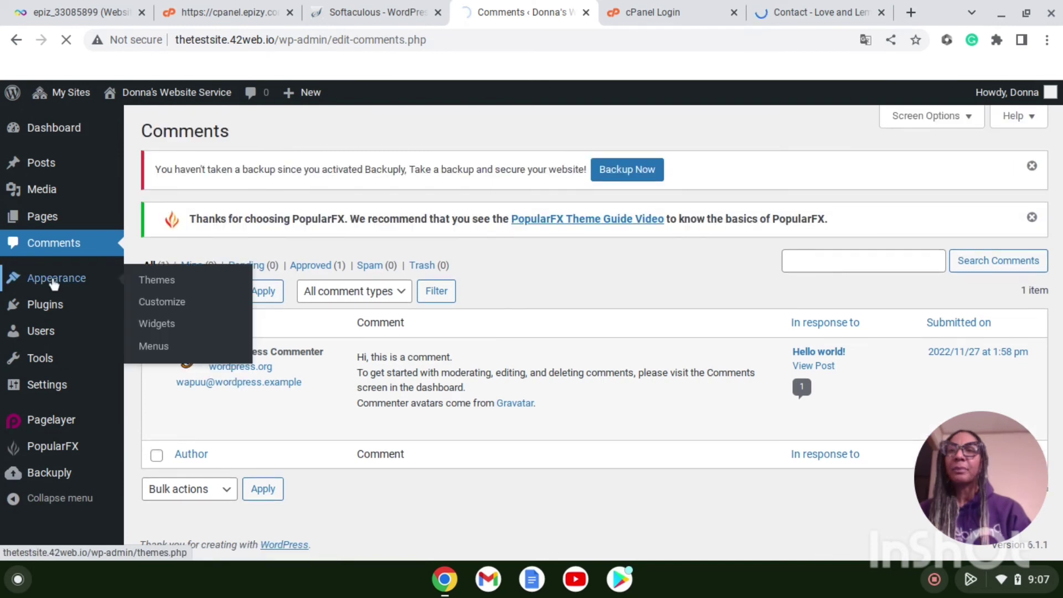
pyautogui.click(154, 281)
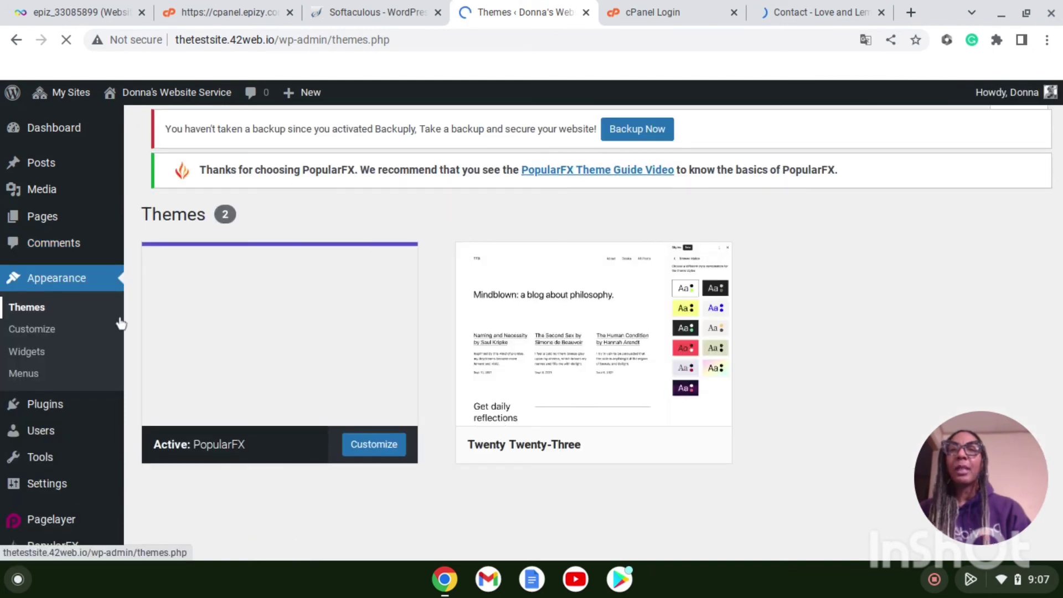
# Step: Open the PopularFX Customizer and compare it with the reloaded Love & Lemons home page
pyautogui.click(45, 334)
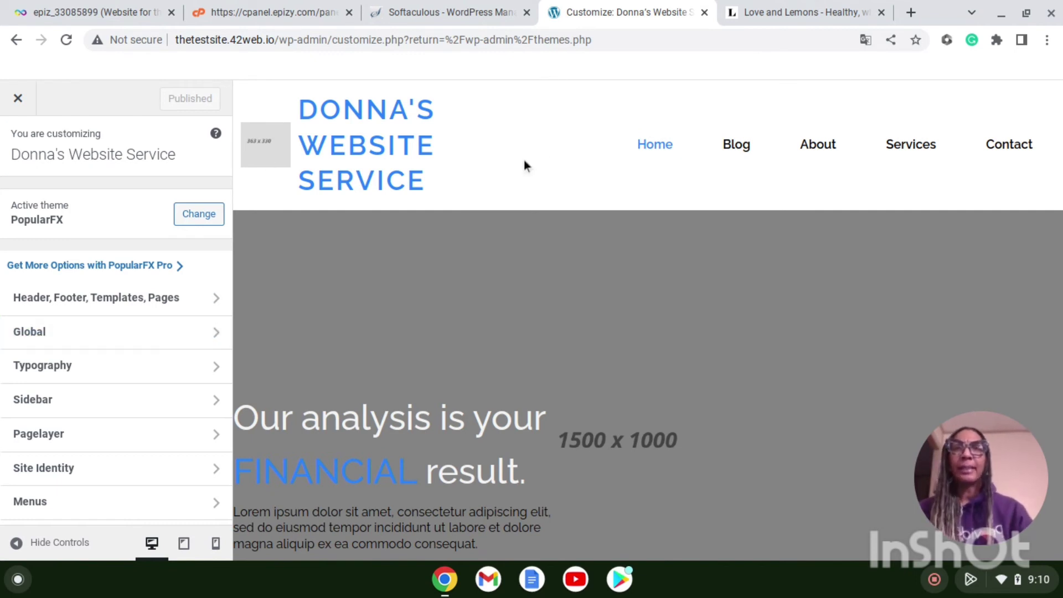
pyautogui.click(779, 12)
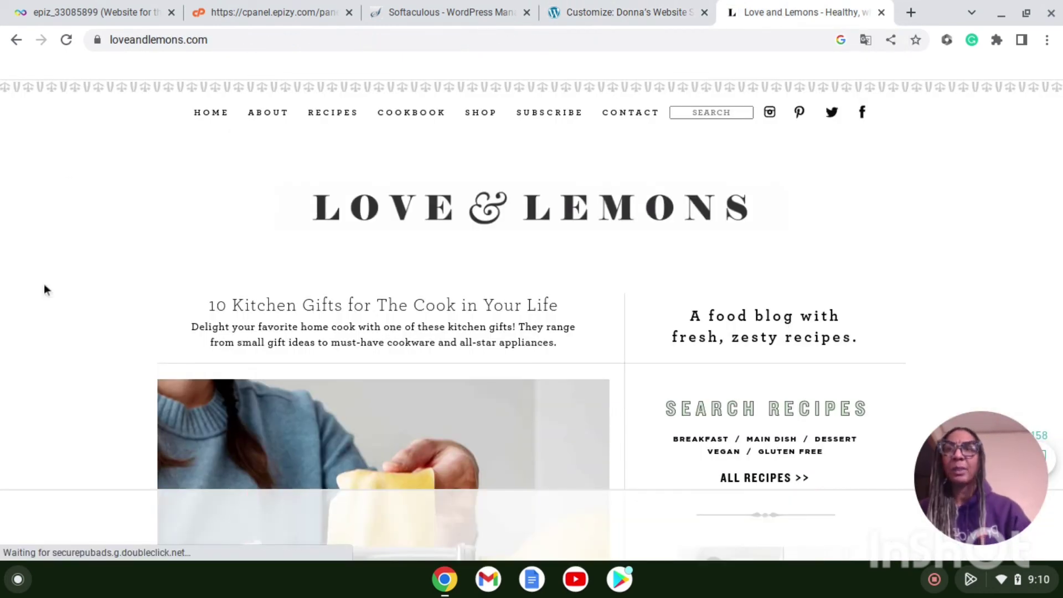
pyautogui.scroll(-1, 67, 169)
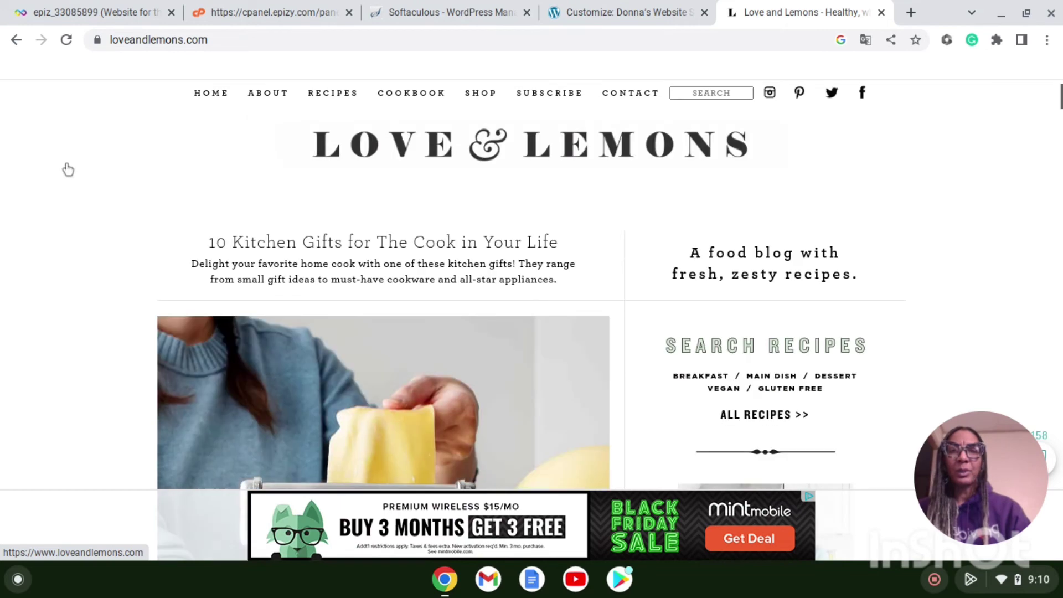
pyautogui.scroll(-5, 68, 169)
pyautogui.scroll(-5, 68, 169)
pyautogui.click(68, 169)
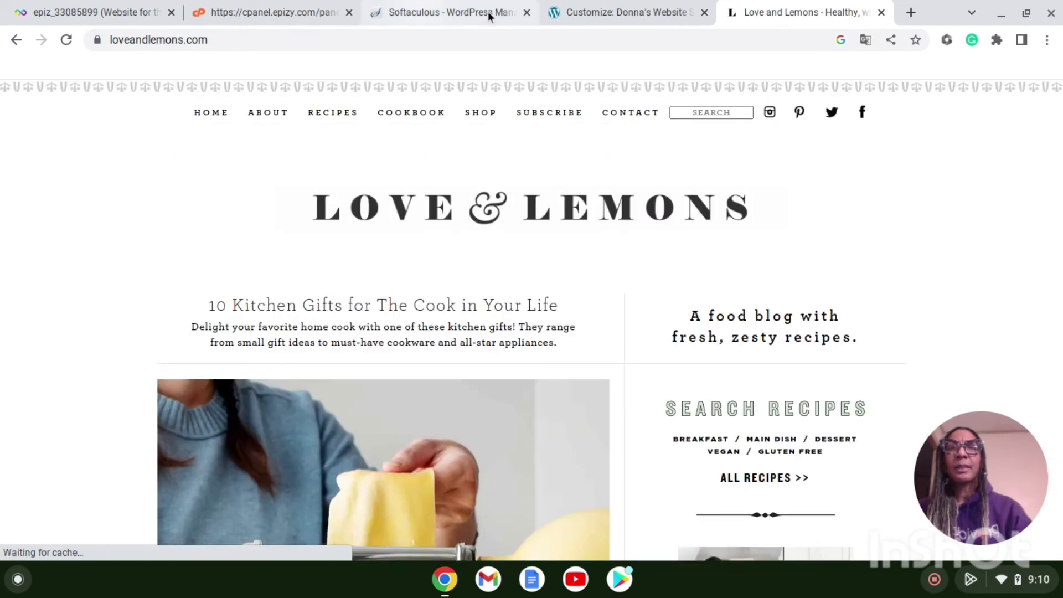
pyautogui.click(609, 12)
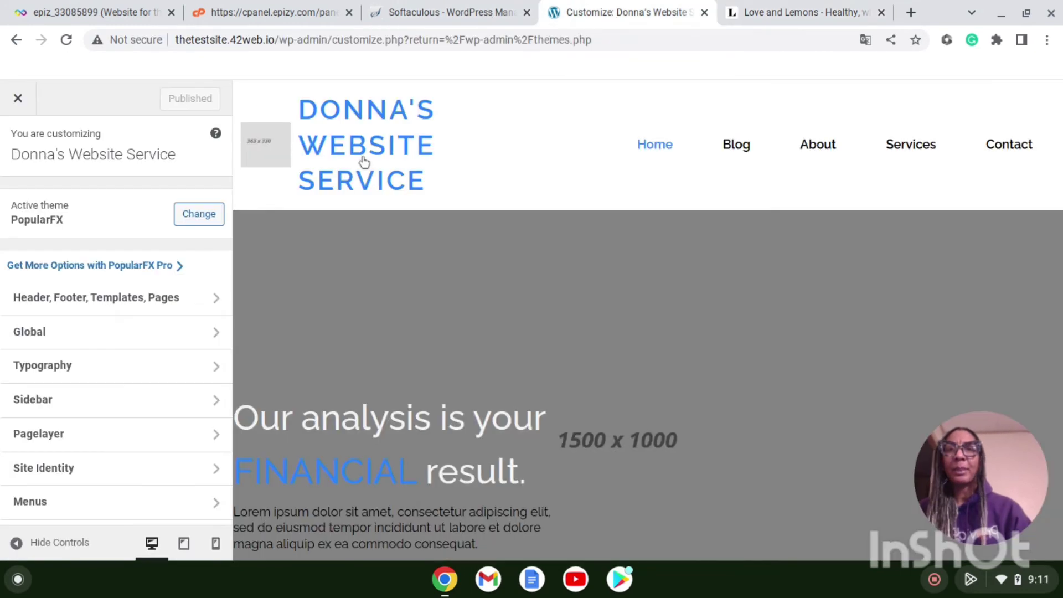
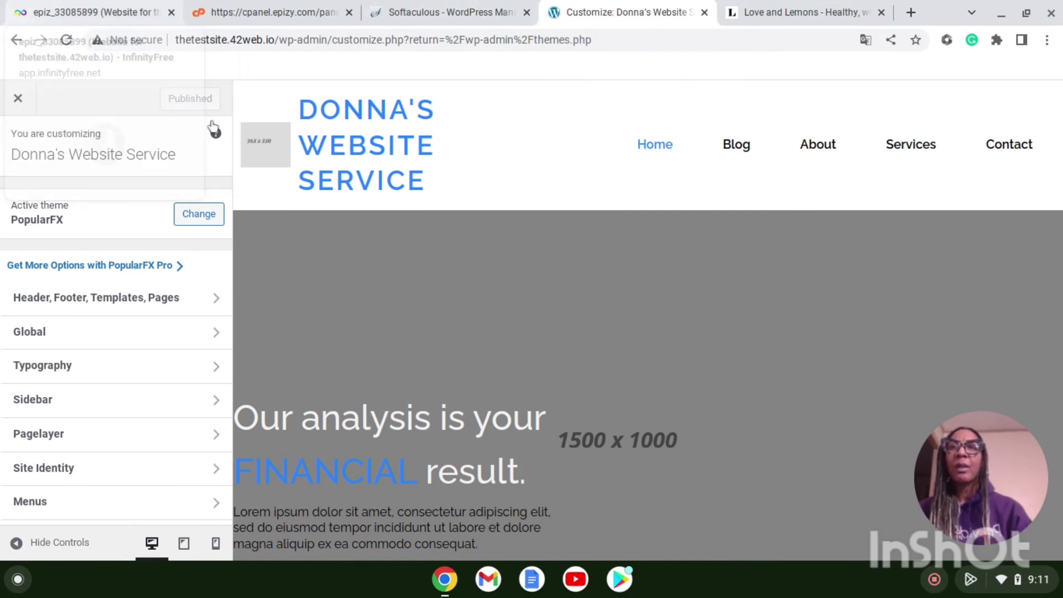
# Step: Go back from the Customizer to the Themes page, where PopularFX is active
pyautogui.click(16, 41)
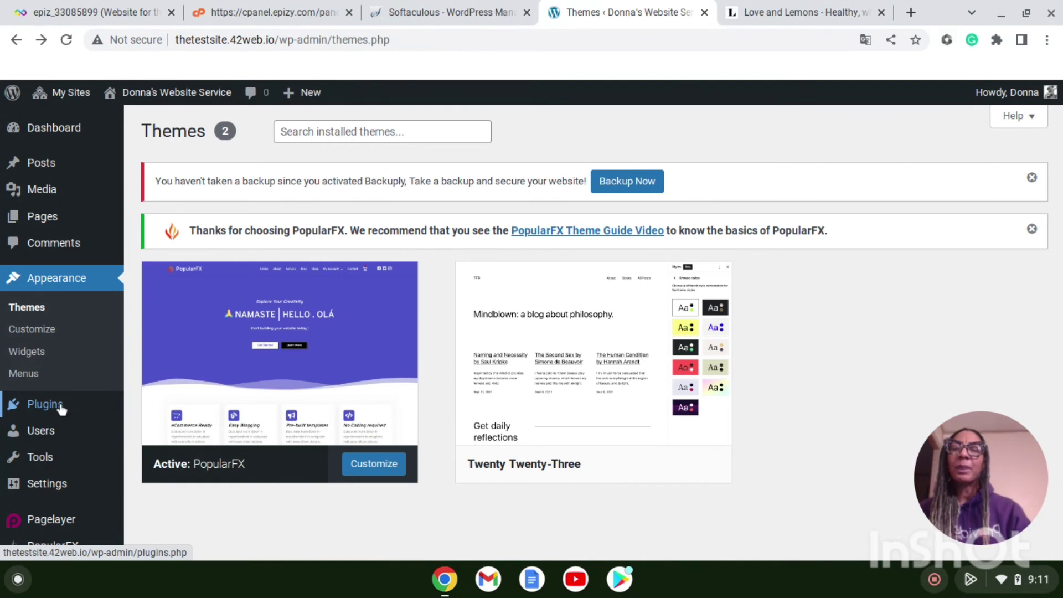
# Step: Review the six installed plugins, four active, including PageLayer and PopularFX Website Templates
pyautogui.click(61, 409)
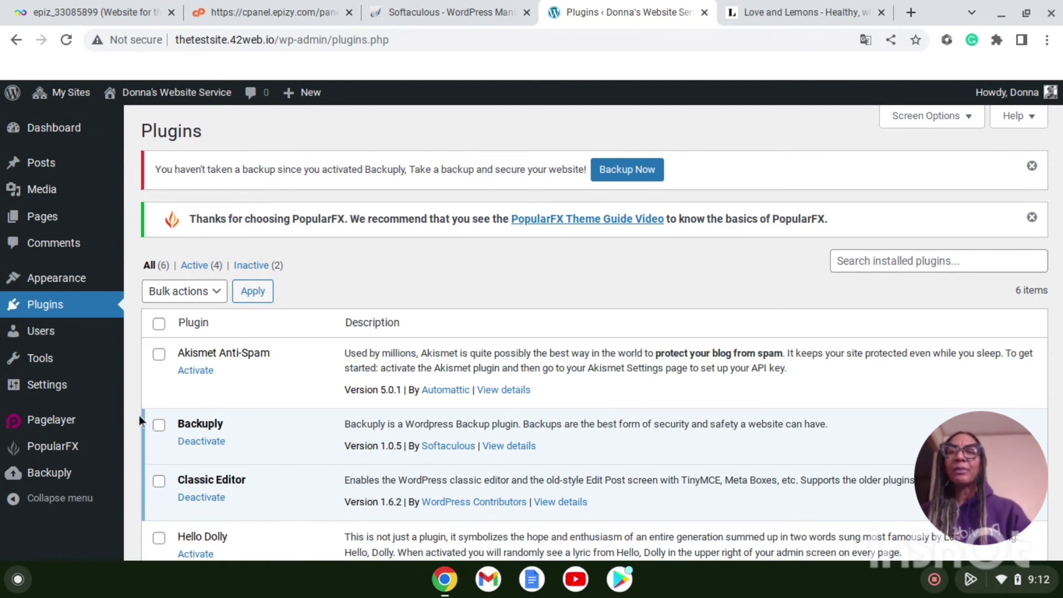
pyautogui.scroll(-5, 136, 415)
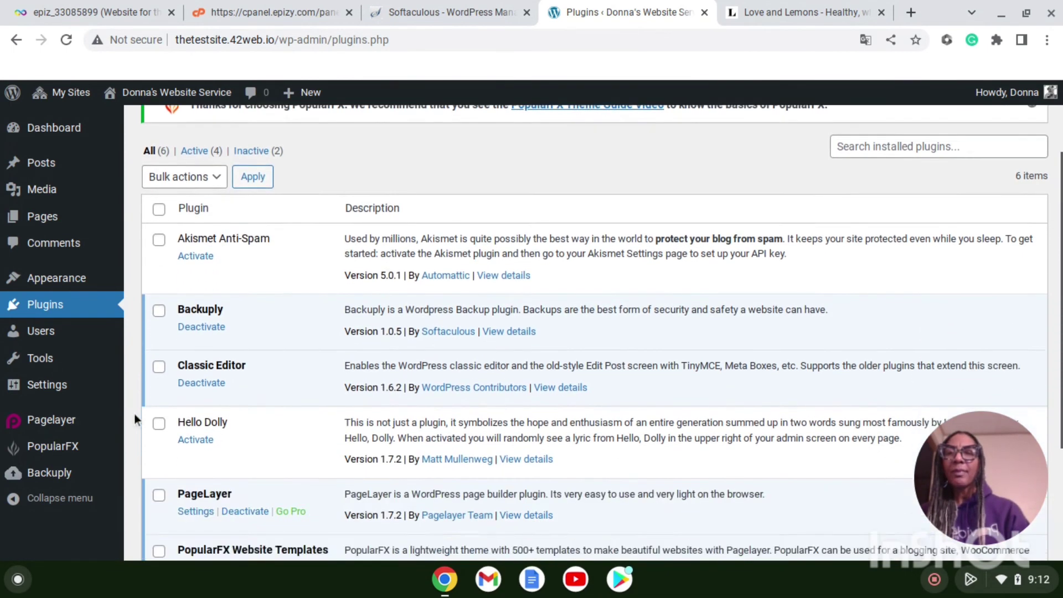
pyautogui.scroll(4, 134, 414)
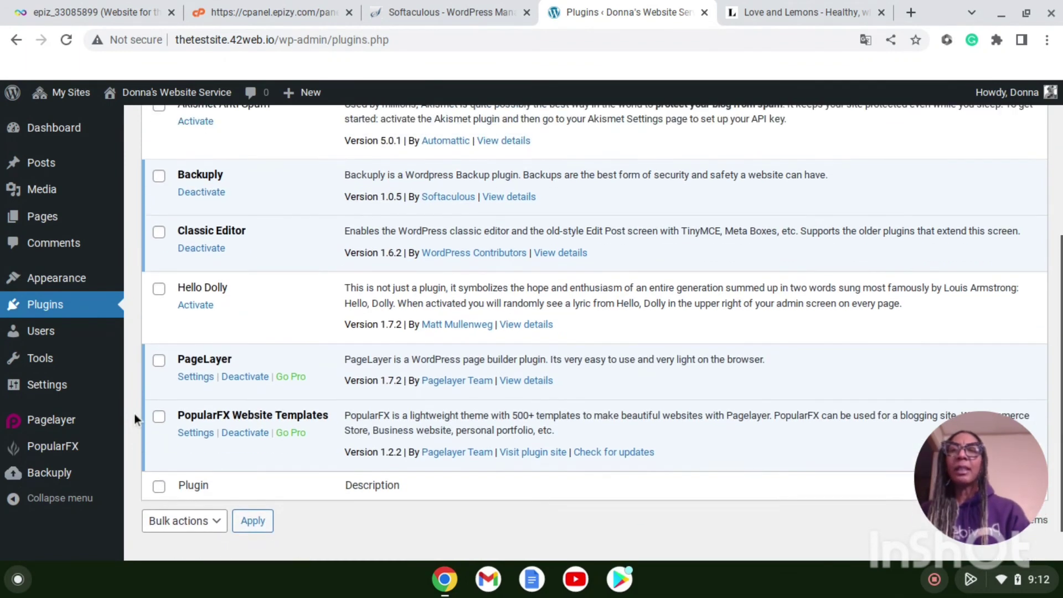
pyautogui.scroll(1, 134, 413)
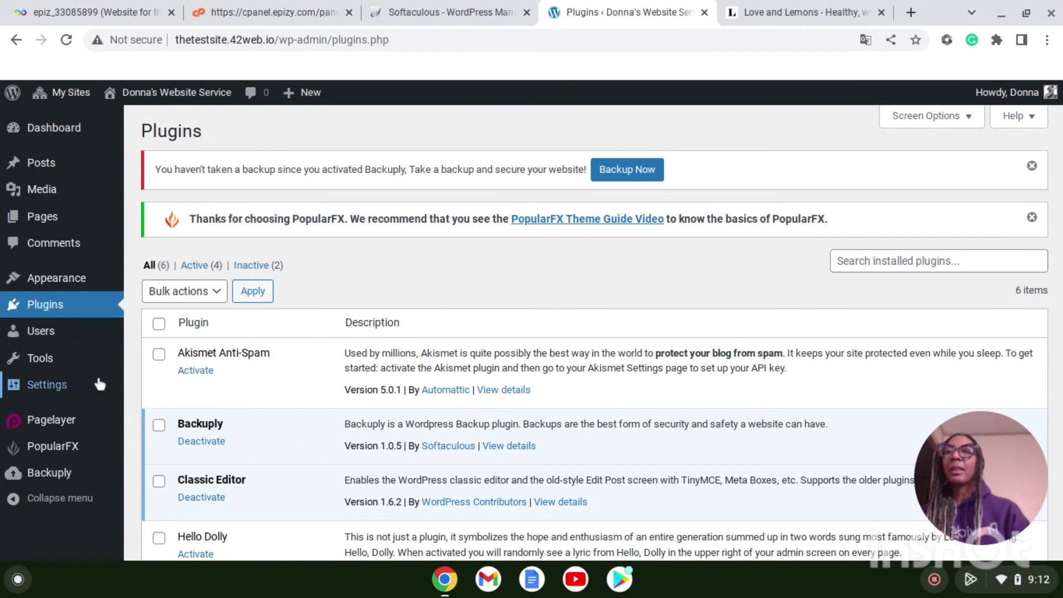
pyautogui.moveTo(39, 339)
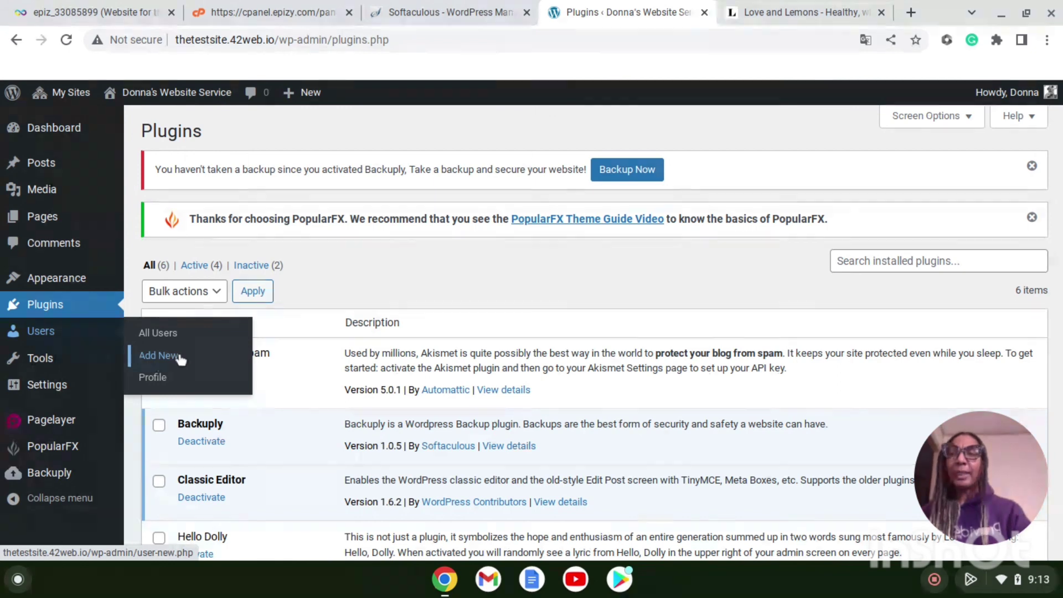
pyautogui.moveTo(46, 362)
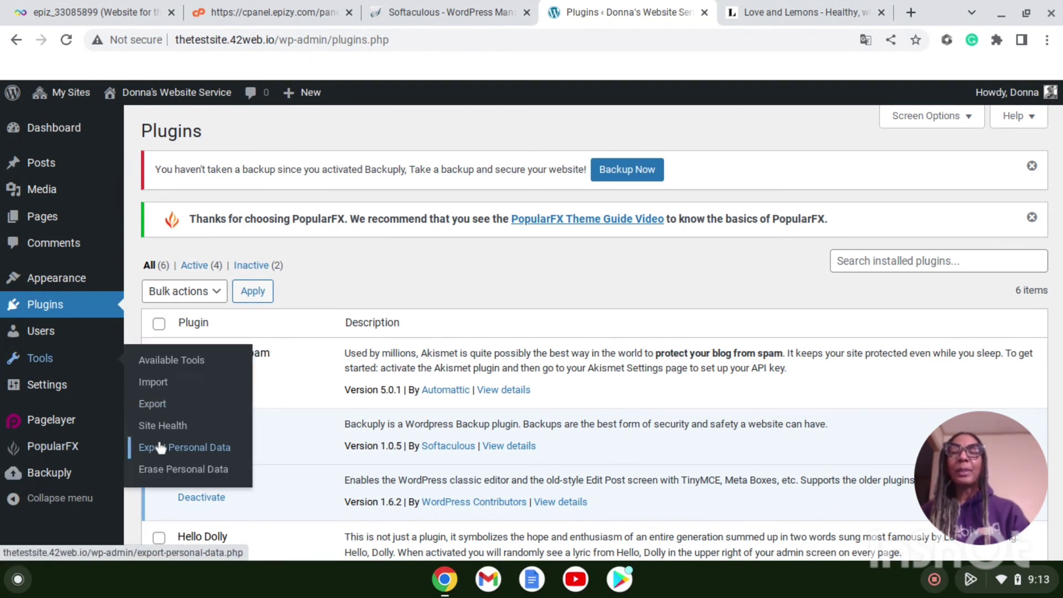
pyautogui.moveTo(30, 392)
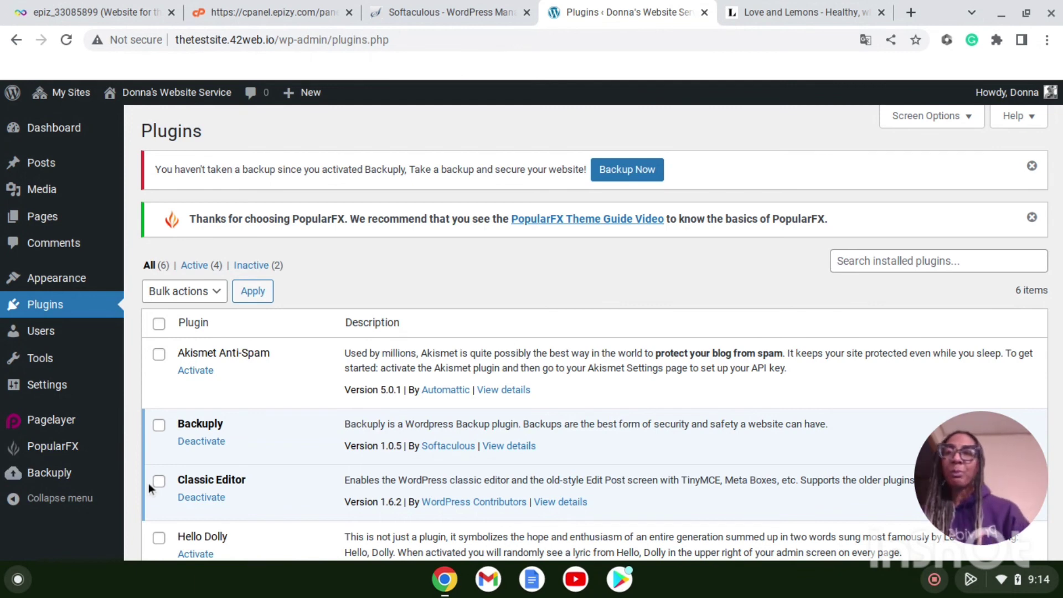
# Step: Leave the Plugins list for the main admin Dashboard
pyautogui.moveTo(90, 485)
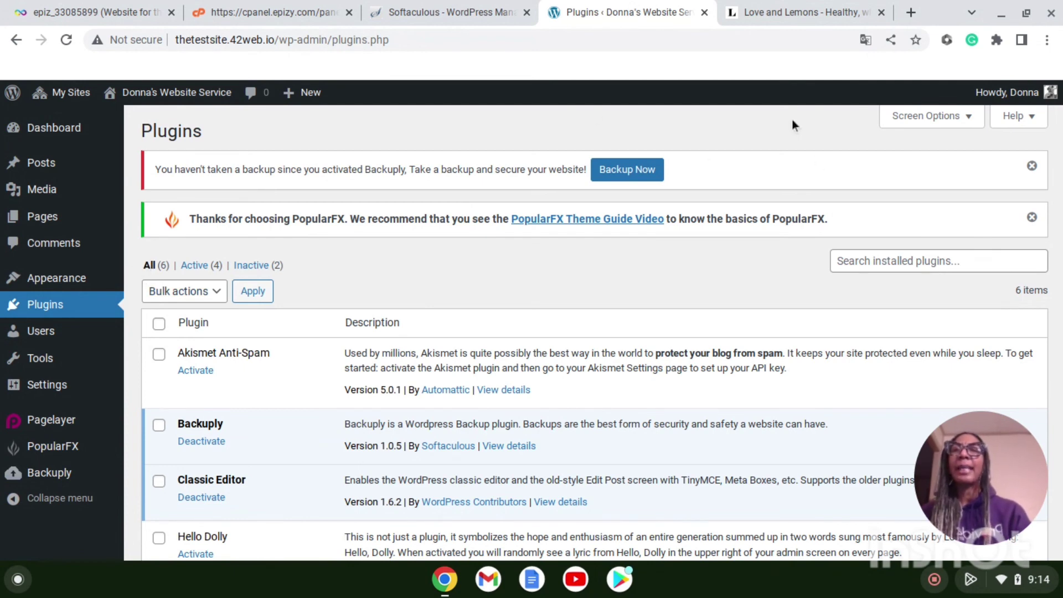
pyautogui.click(54, 143)
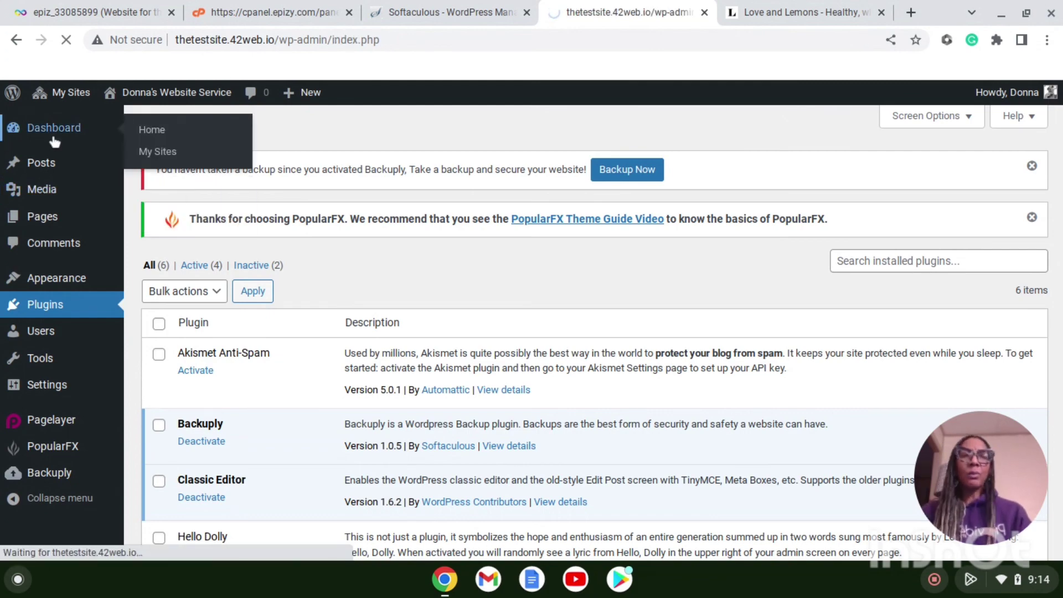